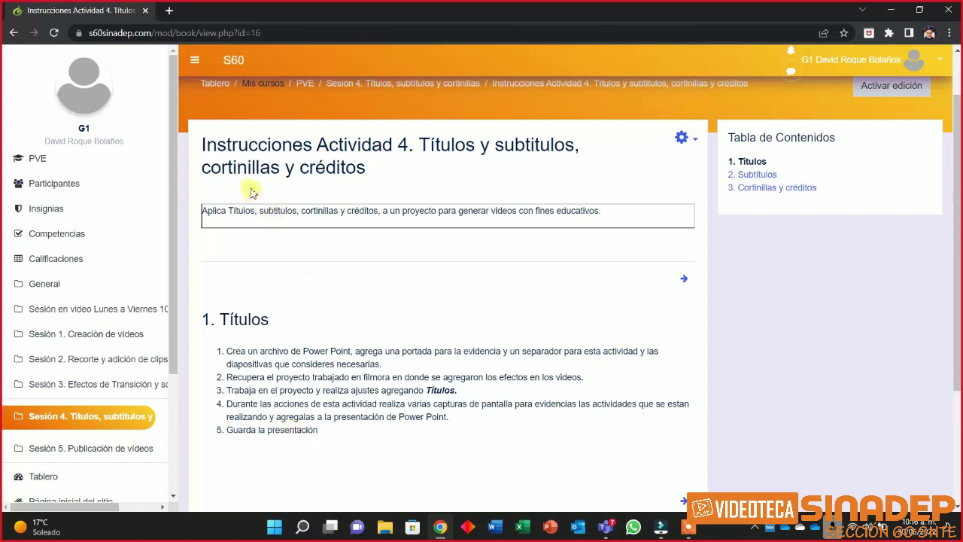
# - Highlight 'cortinillas' and 'créditos' in the Moodle activity title, then minimize Chrome to reveal Filmora
pyautogui.moveTo(278, 167); pyautogui.dragTo(197, 170)
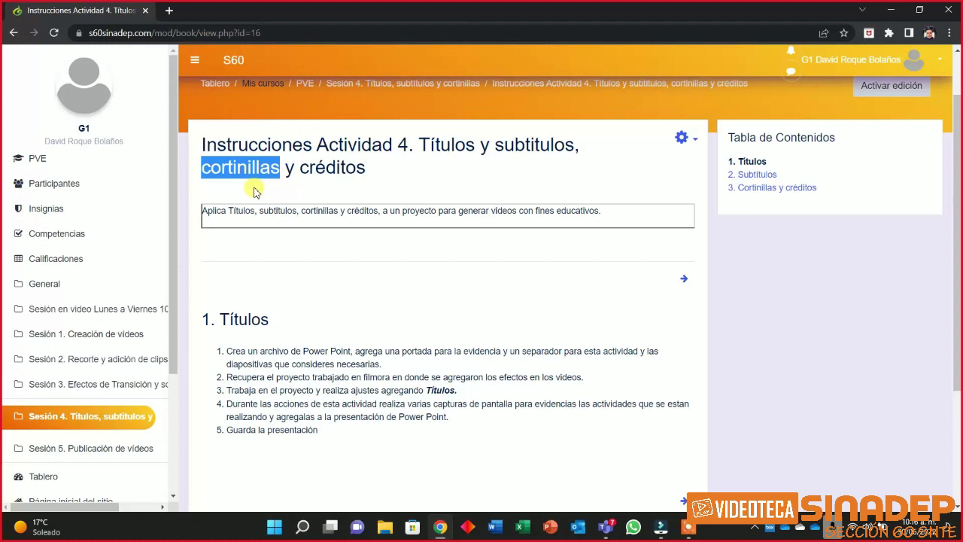
pyautogui.moveTo(309, 166); pyautogui.dragTo(365, 170)
pyautogui.click(369, 173)
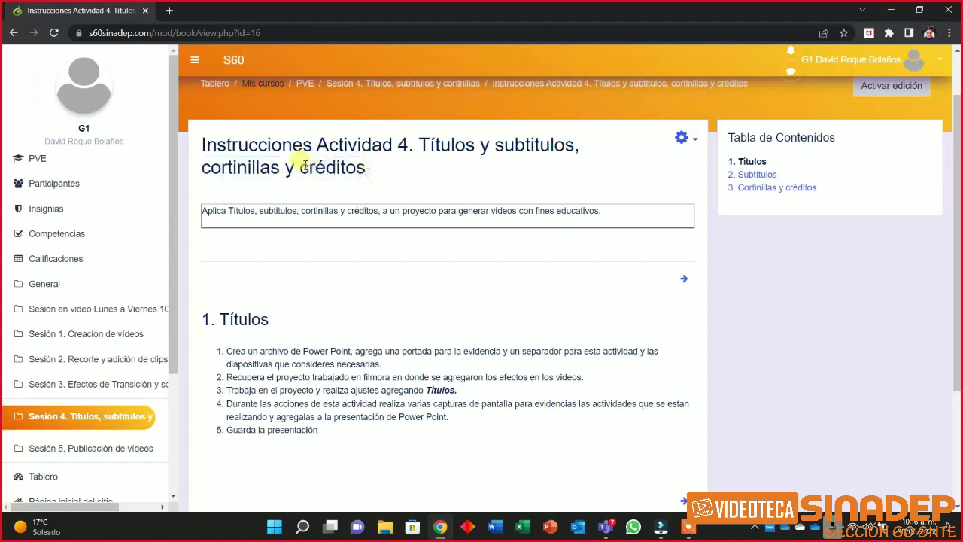
pyautogui.moveTo(300, 163); pyautogui.dragTo(370, 170)
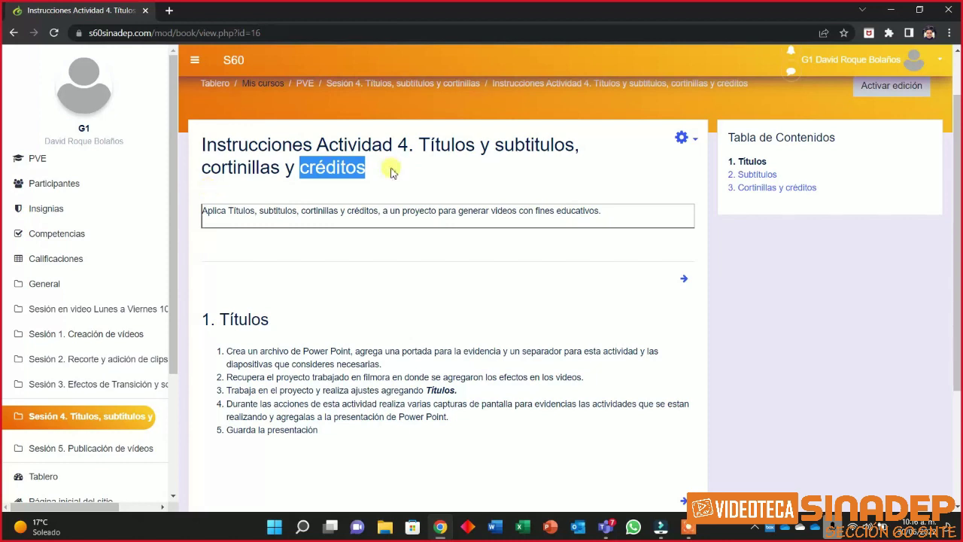
pyautogui.click(442, 346)
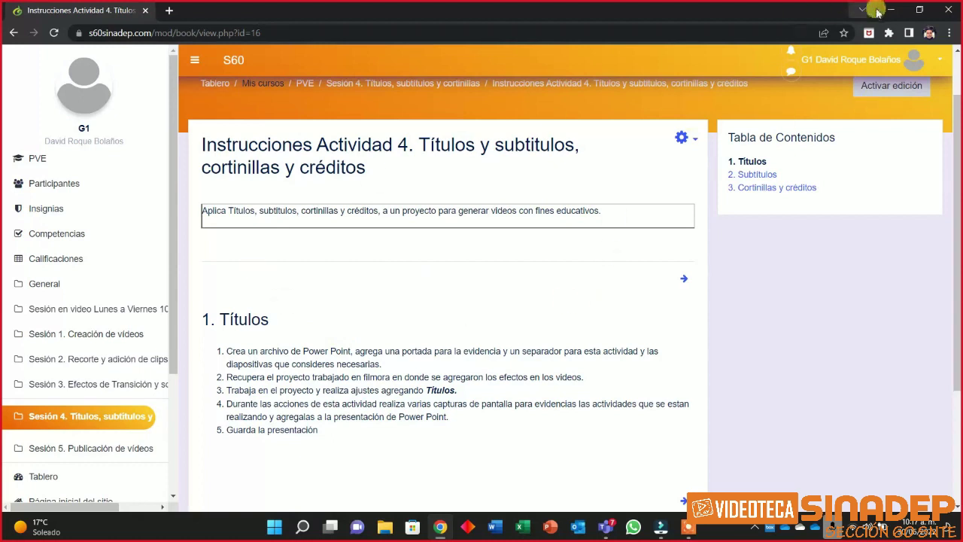
pyautogui.click(891, 12)
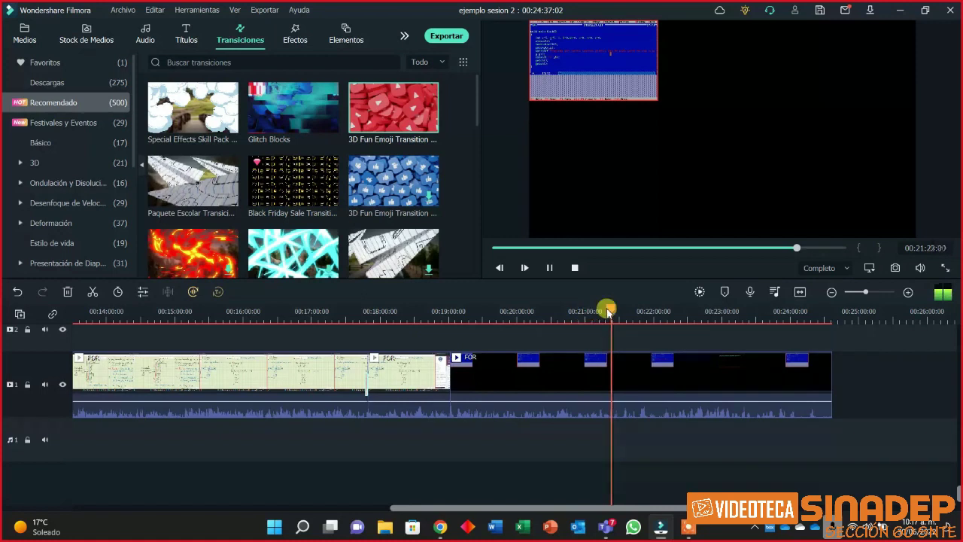
# - Pause the preview and bring the playhead back to 00:05:01:16 on the video-call recording
pyautogui.click(549, 267)
pyautogui.moveTo(636, 318); pyautogui.dragTo(4, 376)
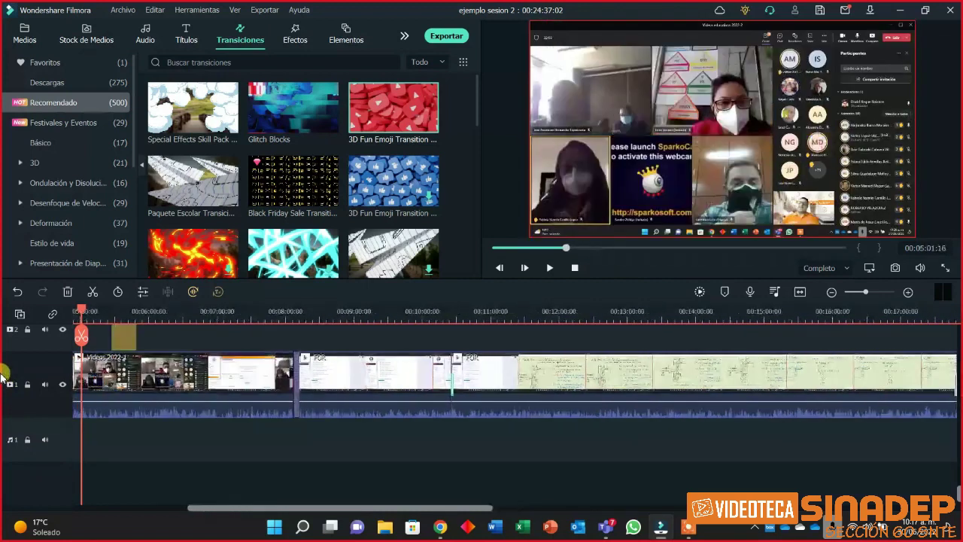
pyautogui.click(376, 423)
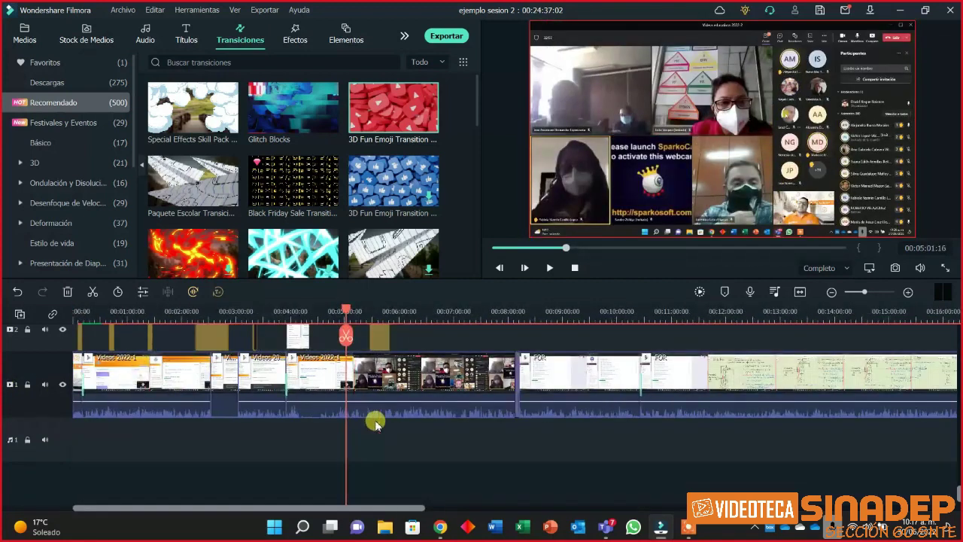
pyautogui.scroll(2, 399, 423)
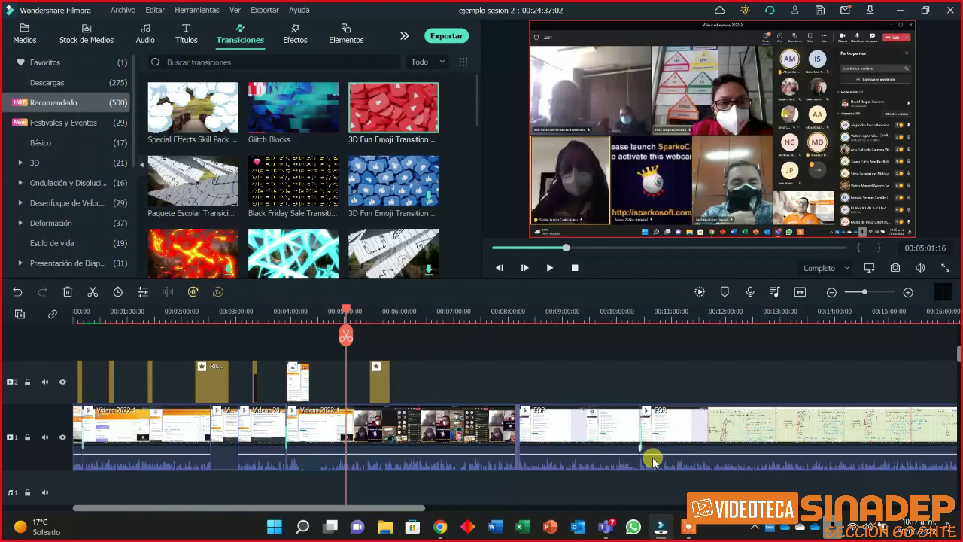
# - Open the Títulos library, browse the Recomendado presets, and switch to the Subtítulos category
pyautogui.click(185, 37)
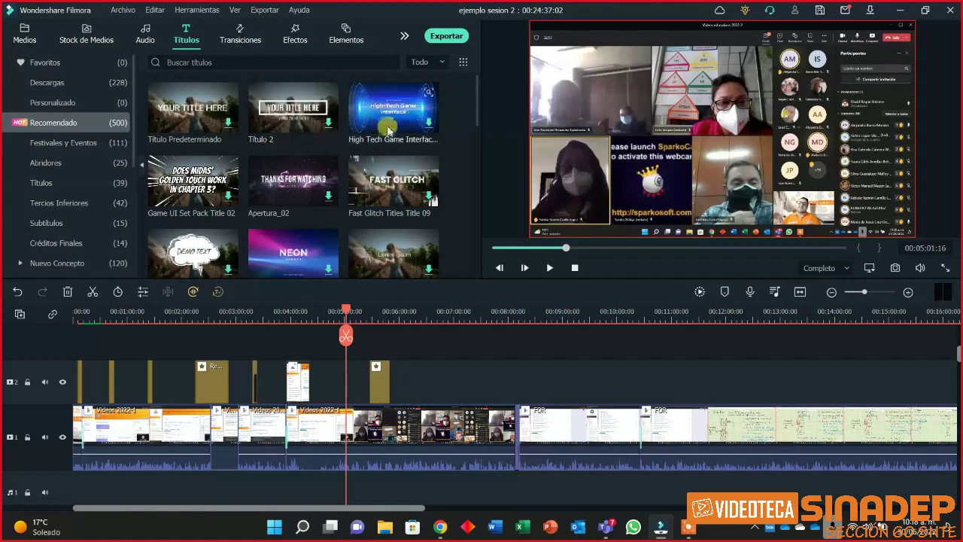
pyautogui.scroll(-5, 362, 239)
pyautogui.scroll(-3, 362, 239)
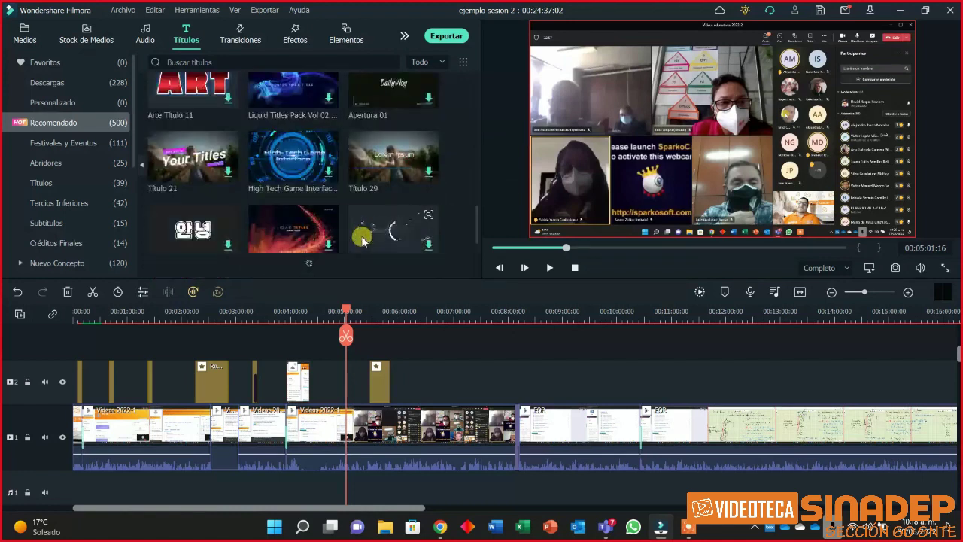
pyautogui.scroll(-1, 362, 239)
pyautogui.scroll(-3, 362, 239)
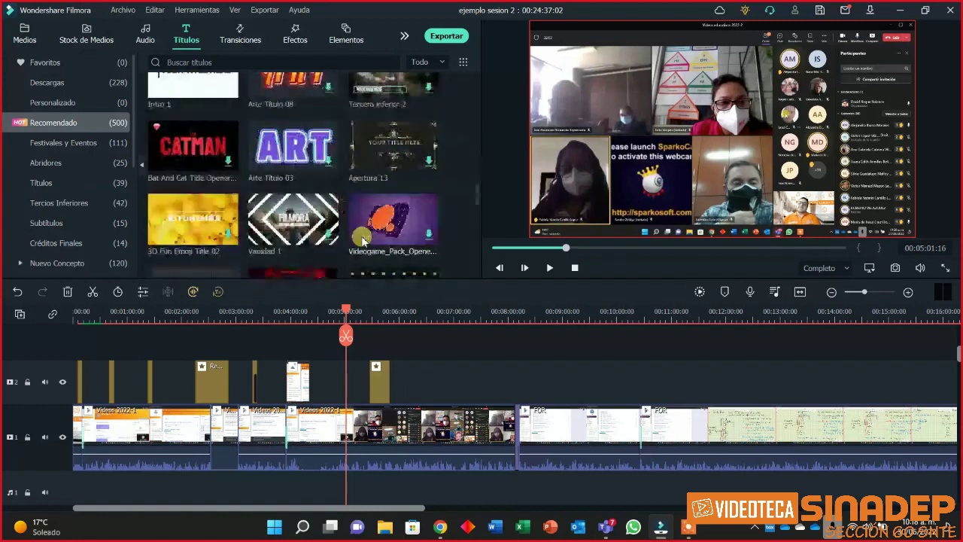
pyautogui.scroll(-2, 370, 189)
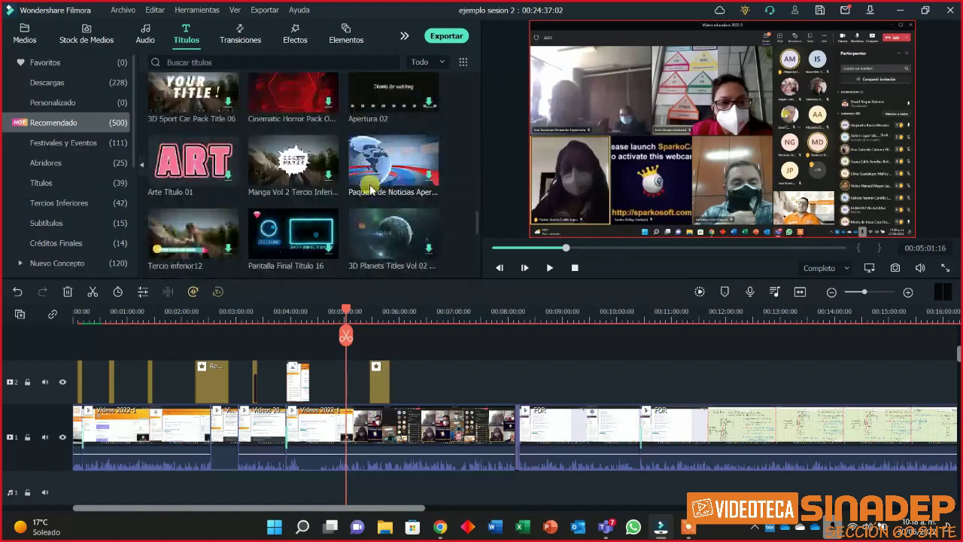
pyautogui.scroll(-2, 370, 190)
pyautogui.scroll(-2, 370, 190)
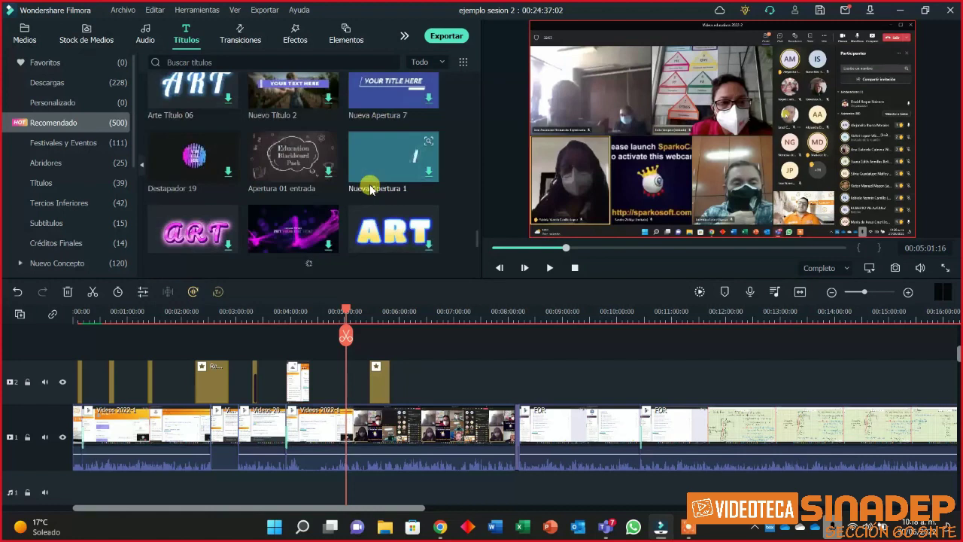
pyautogui.scroll(-1, 370, 189)
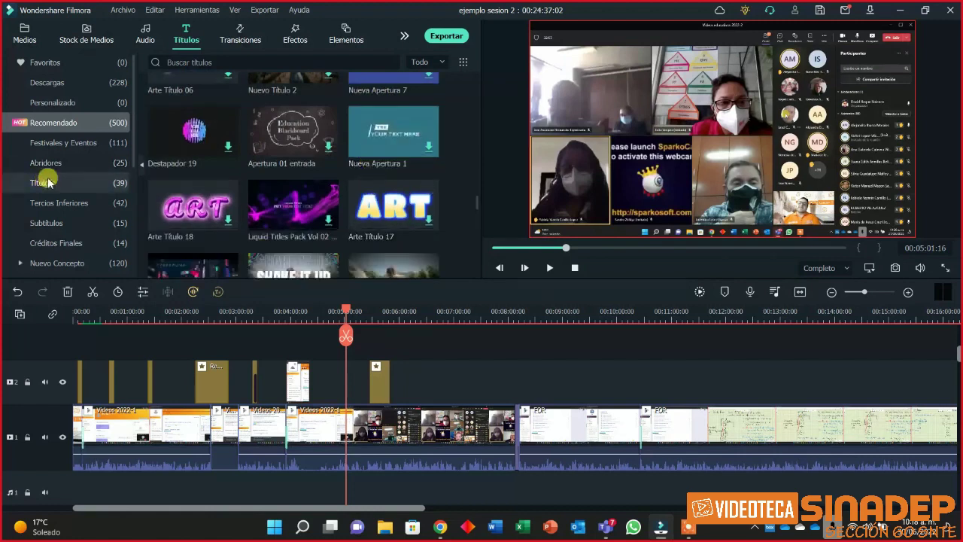
pyautogui.click(54, 223)
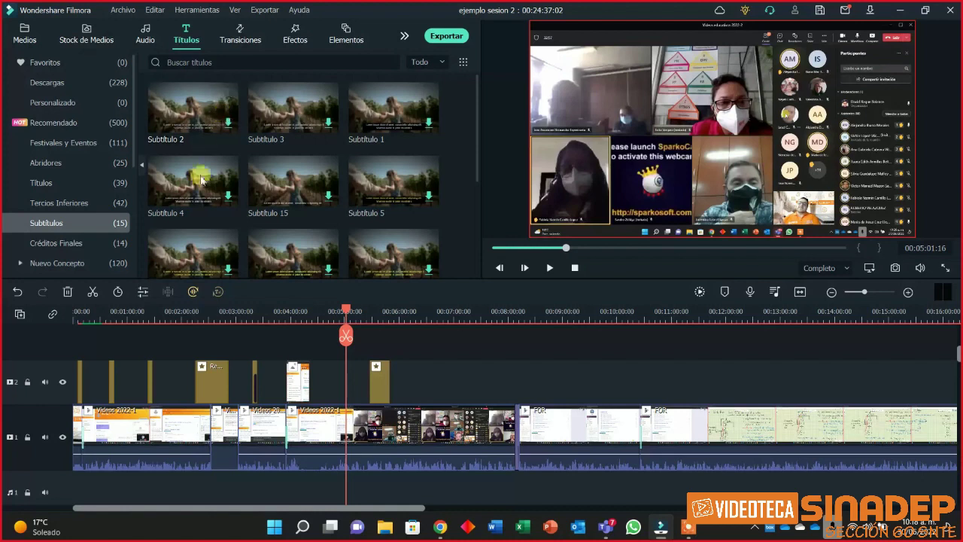
# - Scroll through the 15 Subtítulos presets, then switch to the Tercios Inferiores category
pyautogui.scroll(-3, 235, 218)
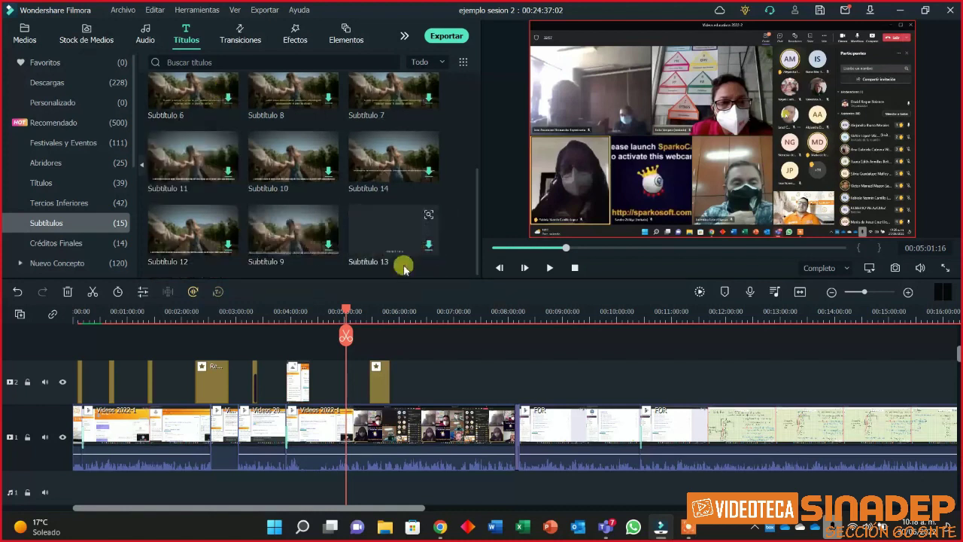
pyautogui.scroll(3, 218, 188)
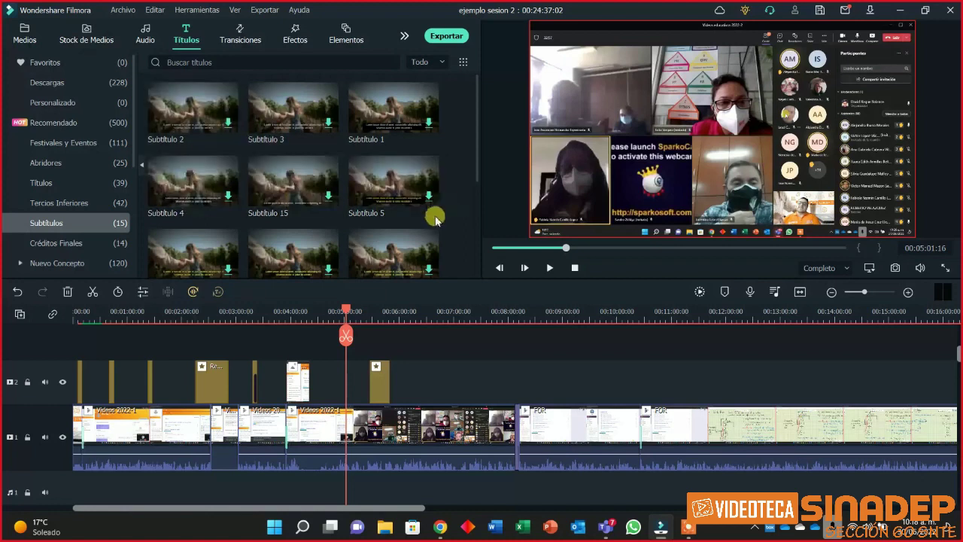
pyautogui.scroll(-3, 441, 209)
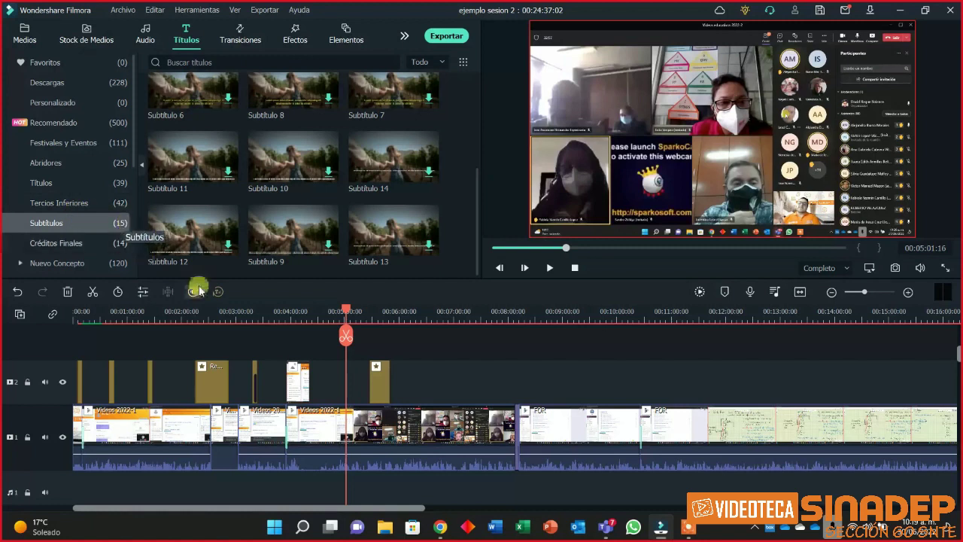
pyautogui.click(63, 207)
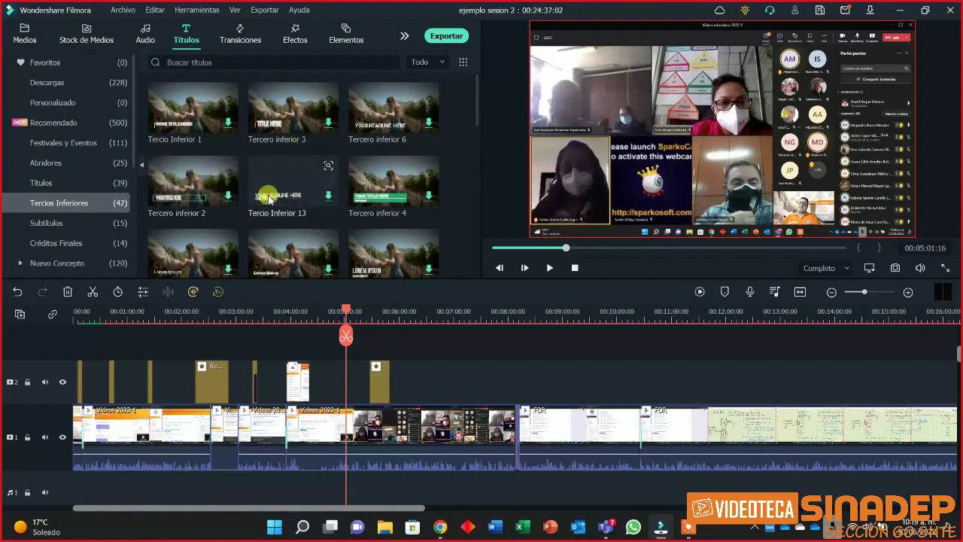
# - Download and preview the Tercio Inferior 13 and Tercio Inferior 4 lower thirds
pyautogui.click(318, 203)
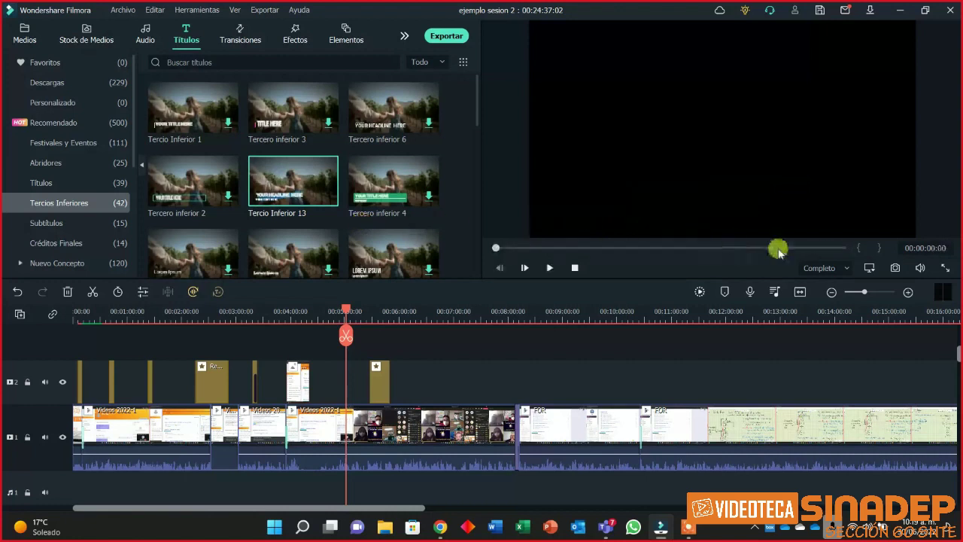
pyautogui.click(322, 189)
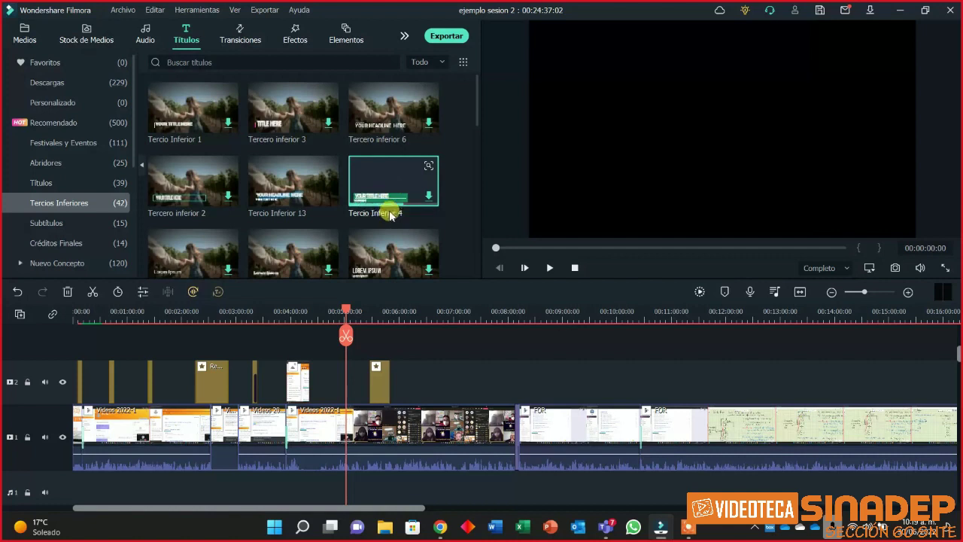
pyautogui.click(390, 214)
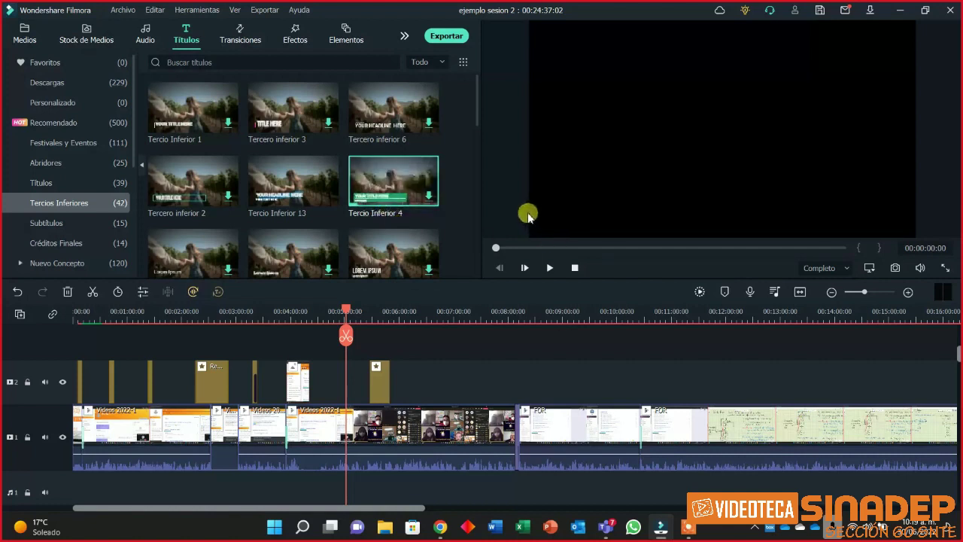
pyautogui.press('space')
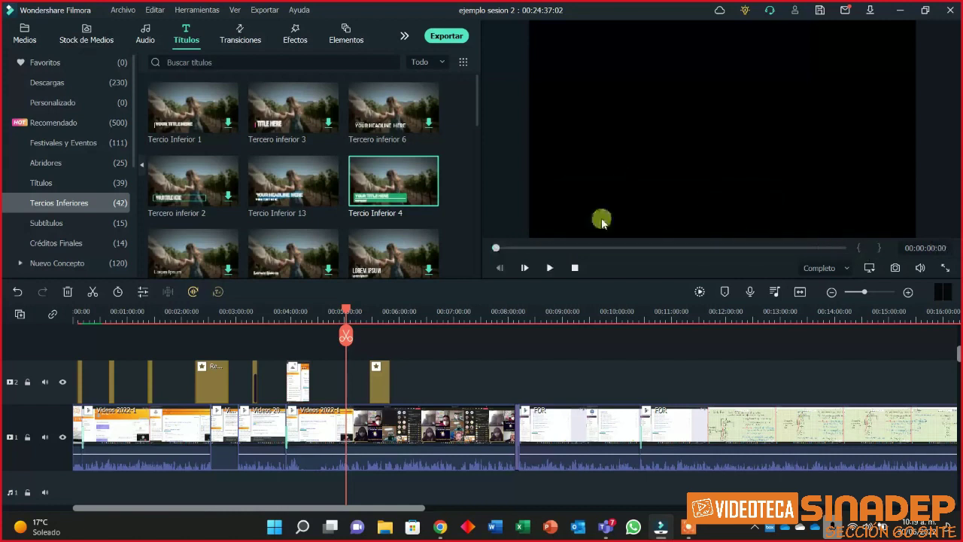
pyautogui.scroll(1, 290, 241)
pyautogui.scroll(-1, 280, 241)
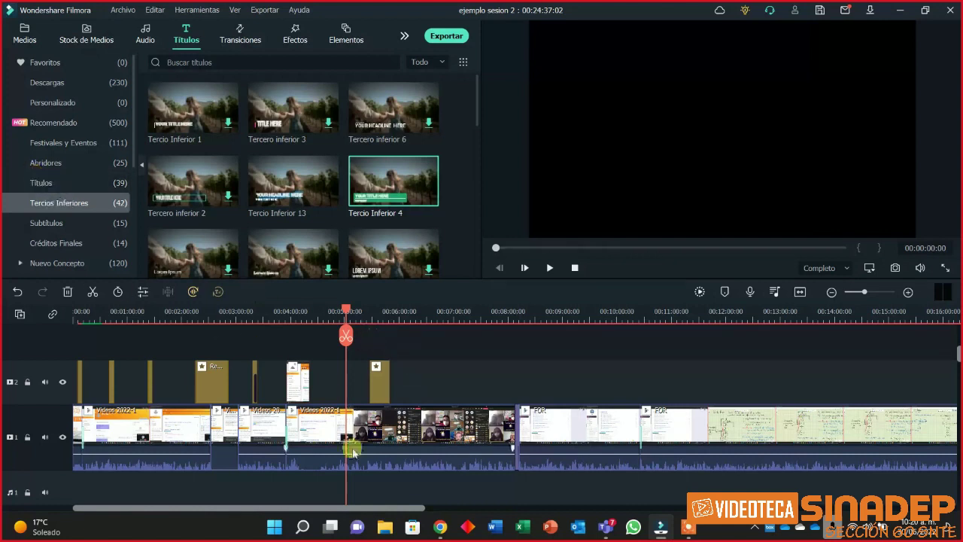
# - Return the playhead to the project start, zoom the timeline in three levels, and set it near 00:00:09:22
pyautogui.moveTo(413, 511); pyautogui.dragTo(296, 502)
pyautogui.moveTo(344, 311); pyautogui.dragTo(83, 360)
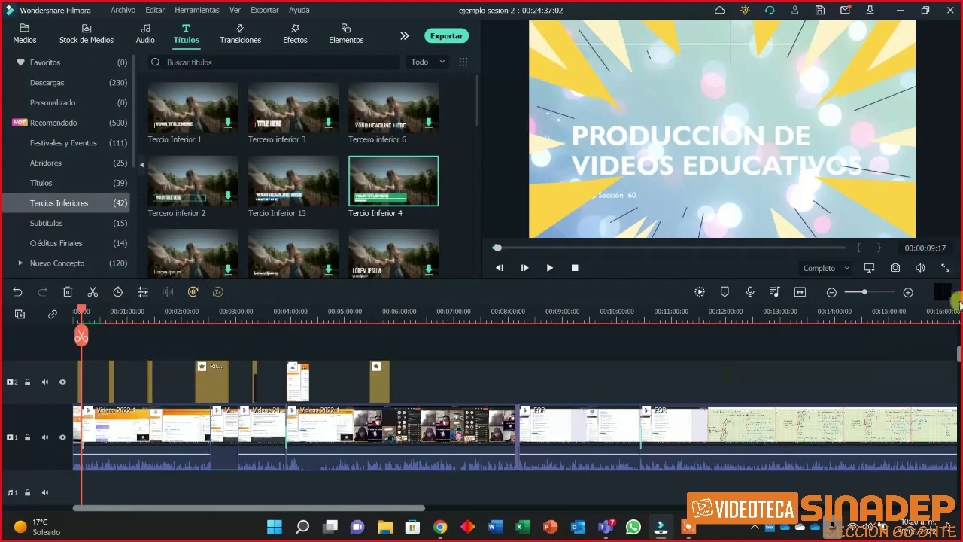
pyautogui.click(909, 292)
pyautogui.click(909, 292)
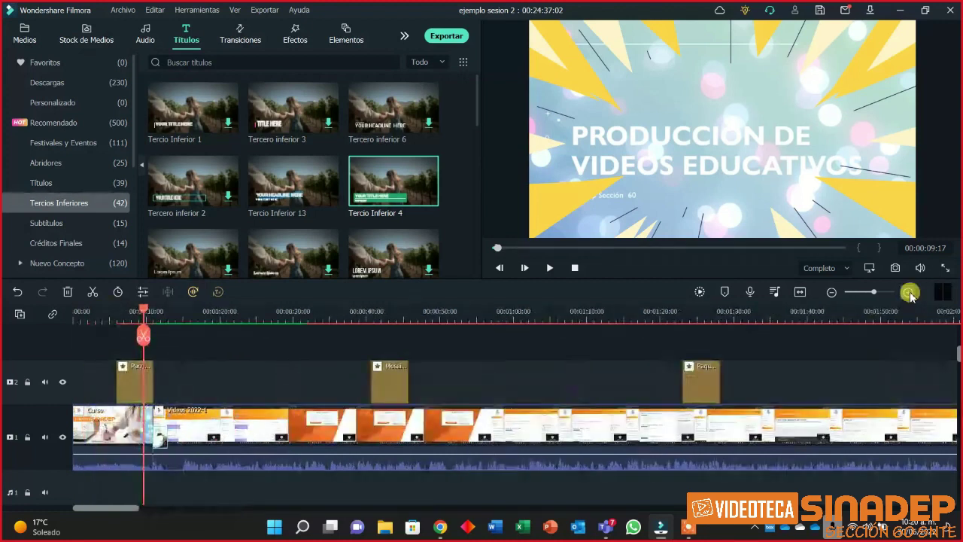
pyautogui.click(908, 292)
pyautogui.moveTo(282, 311); pyautogui.dragTo(330, 330)
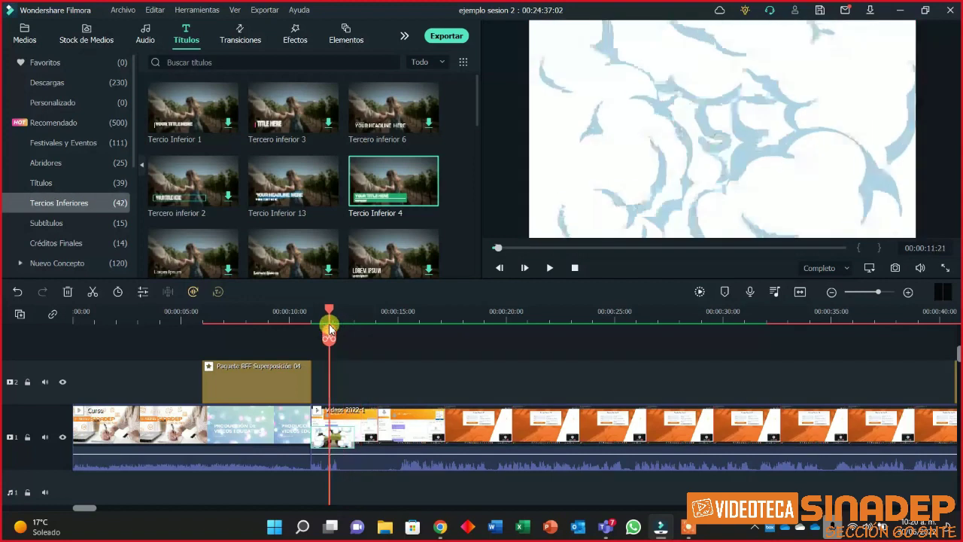
# - Add the Título 2 title to the main track at the playhead and select it
pyautogui.click(74, 184)
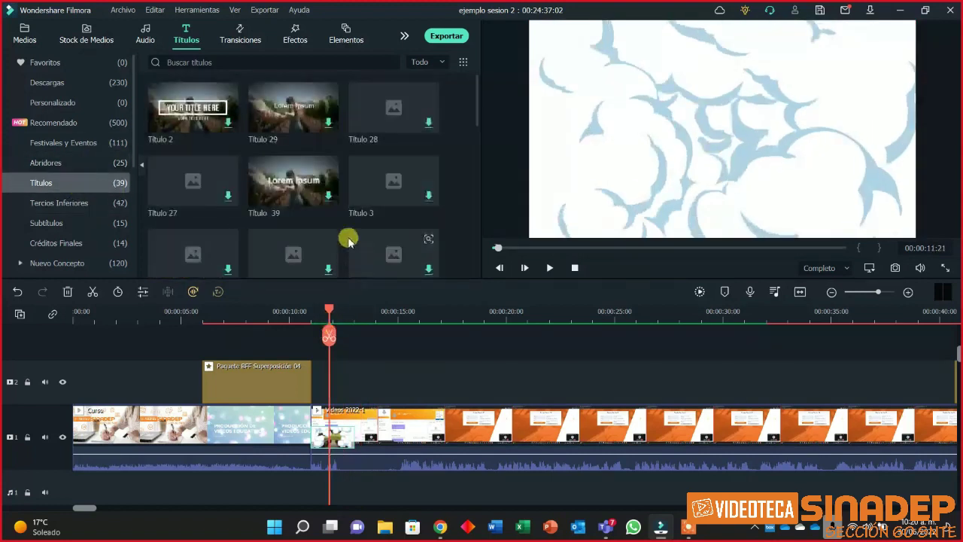
pyautogui.moveTo(204, 113); pyautogui.dragTo(317, 431)
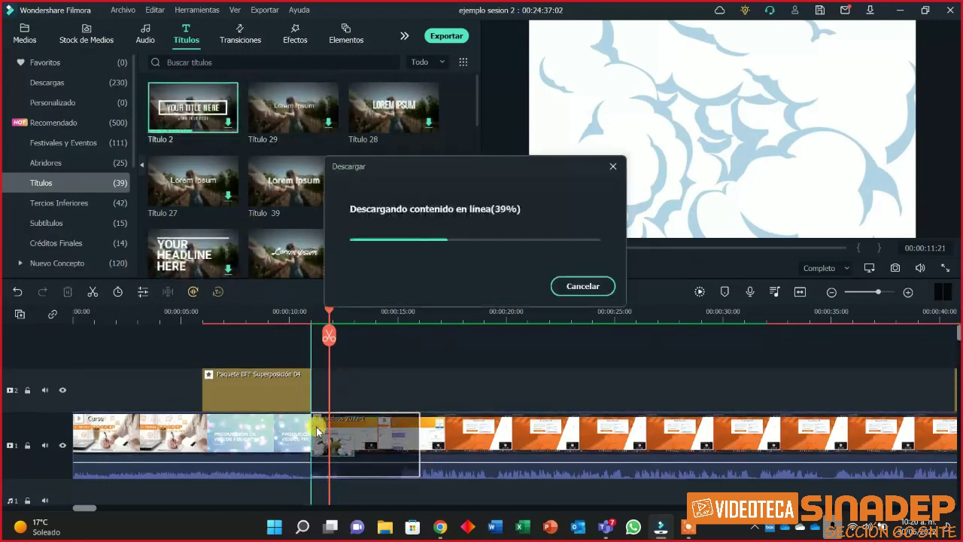
pyautogui.click(345, 448)
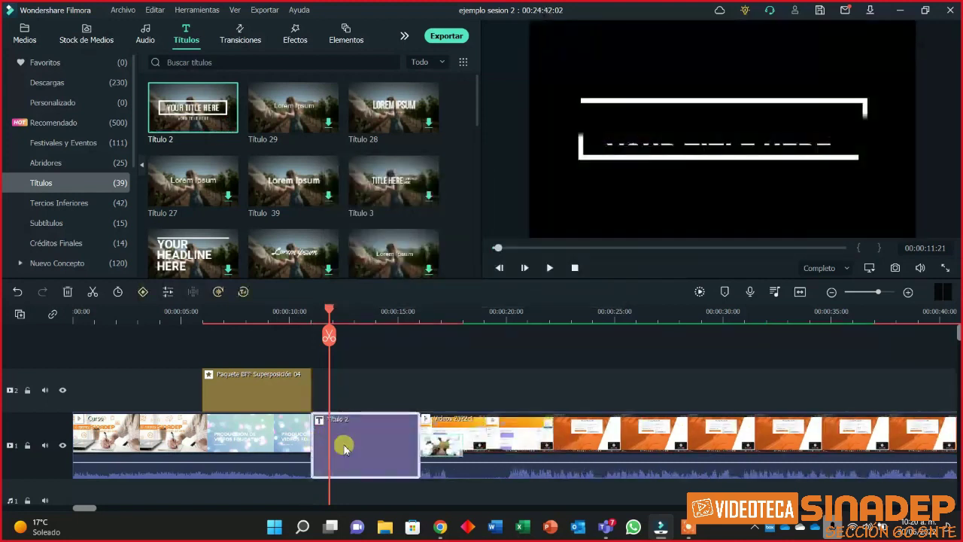
# - Play back from about 00:00:10, then park the playhead at 00:00:13:03 over the title
pyautogui.moveTo(329, 311); pyautogui.dragTo(302, 313)
pyautogui.click(496, 228)
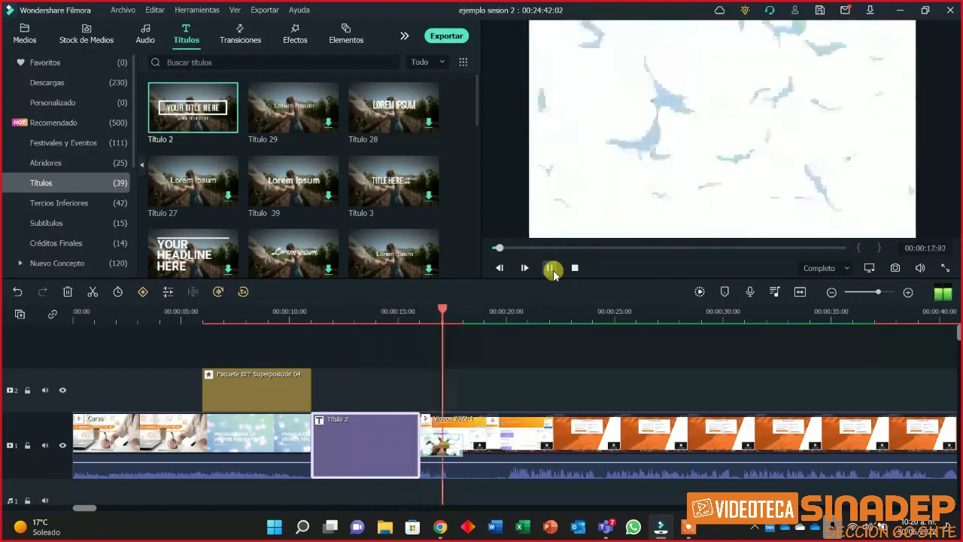
pyautogui.click(549, 267)
pyautogui.moveTo(485, 315); pyautogui.dragTo(357, 344)
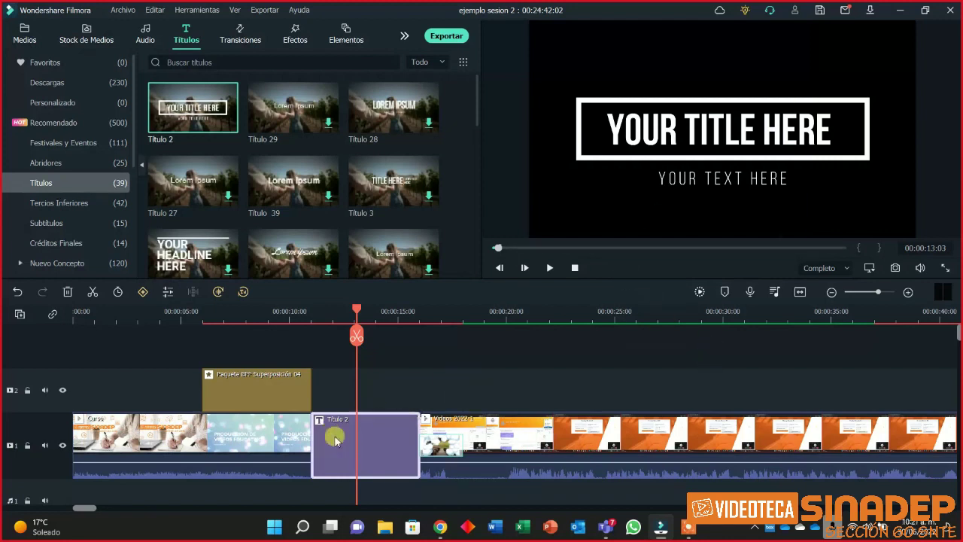
pyautogui.click(672, 132)
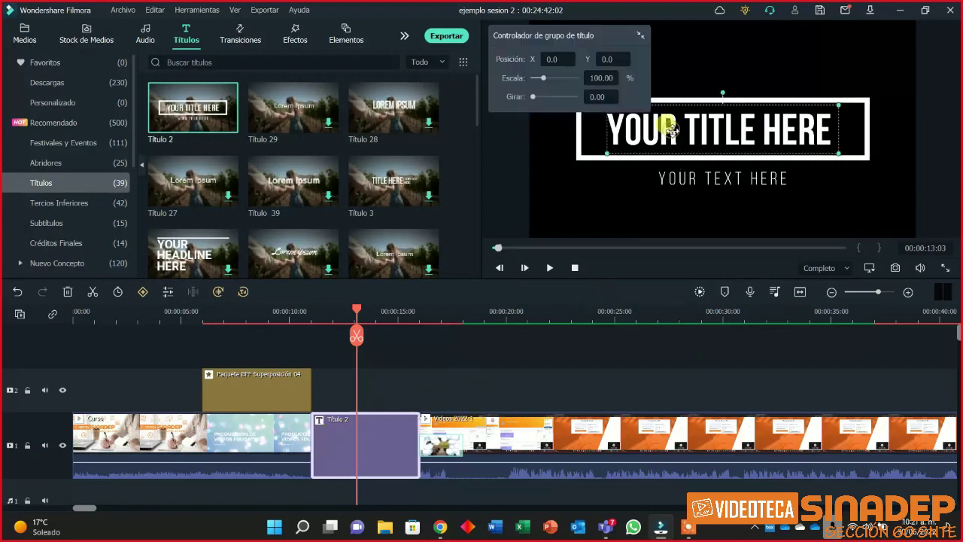
pyautogui.doubleClick(721, 131)
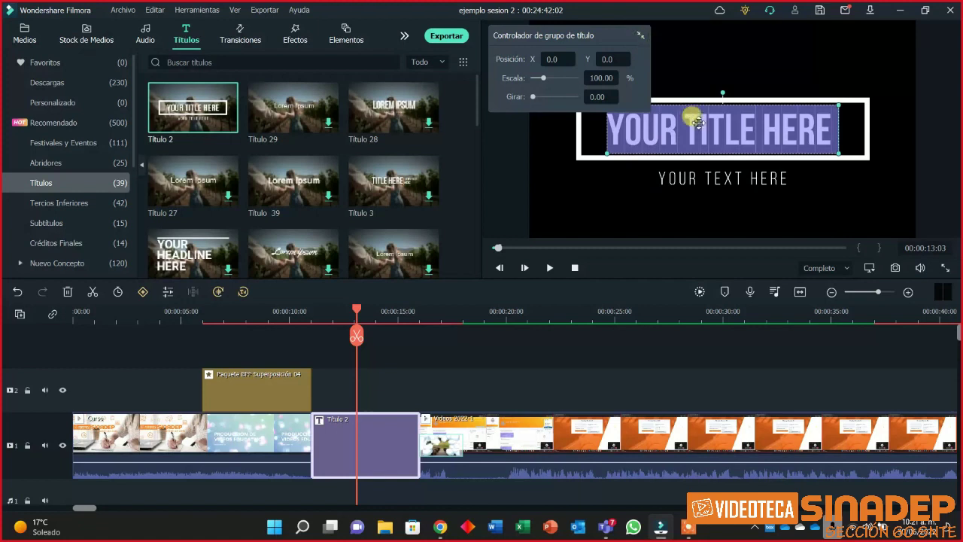
pyautogui.click(618, 150)
pyautogui.hotkey('alt', 'Tab')
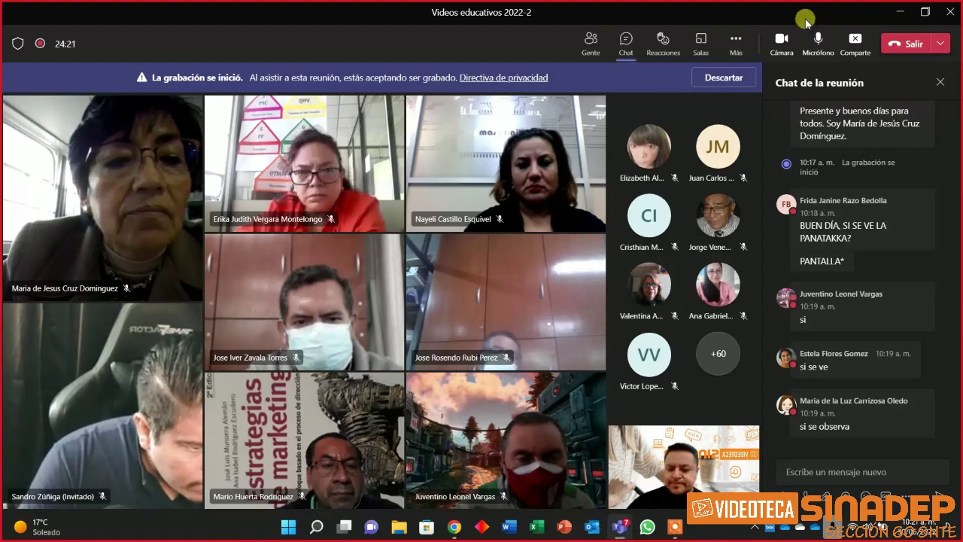
pyautogui.click(925, 12)
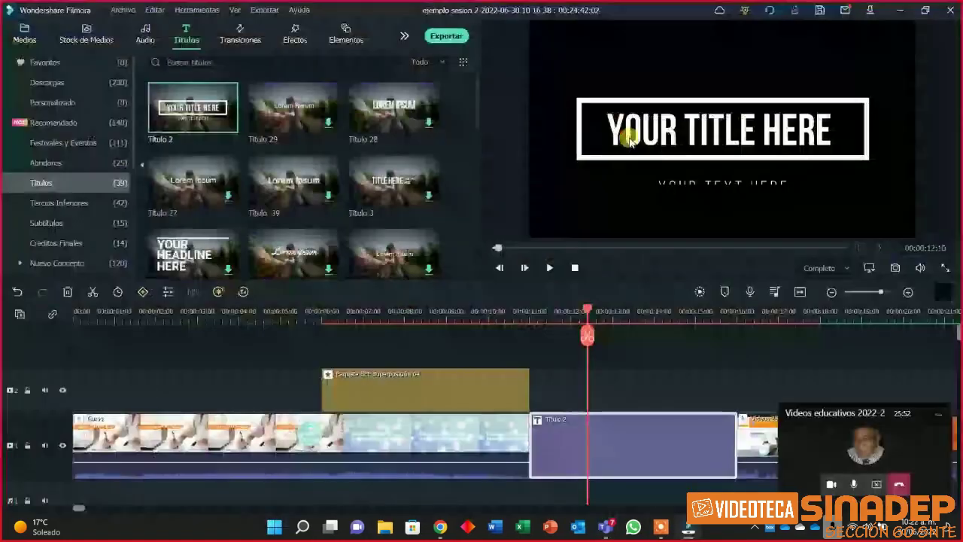
# - In the Título 2 title editor, replace the main text YOUR TITLE HERE with 'Sesión 4'
pyautogui.click(626, 132)
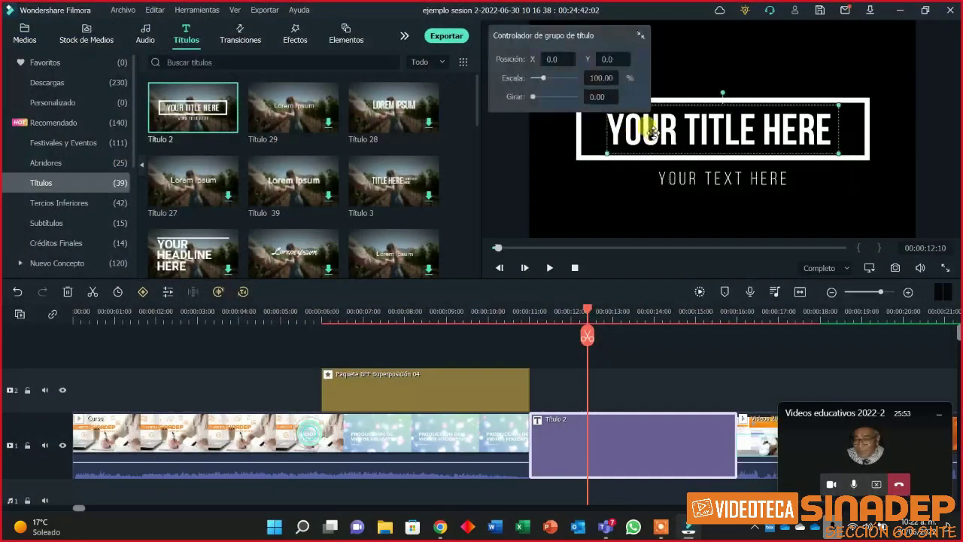
pyautogui.doubleClick(796, 129)
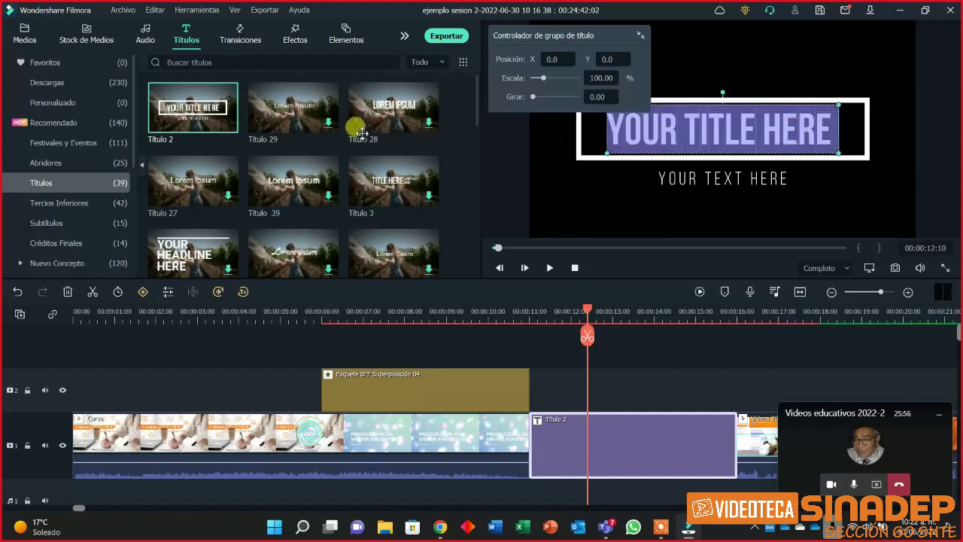
pyautogui.doubleClick(655, 143)
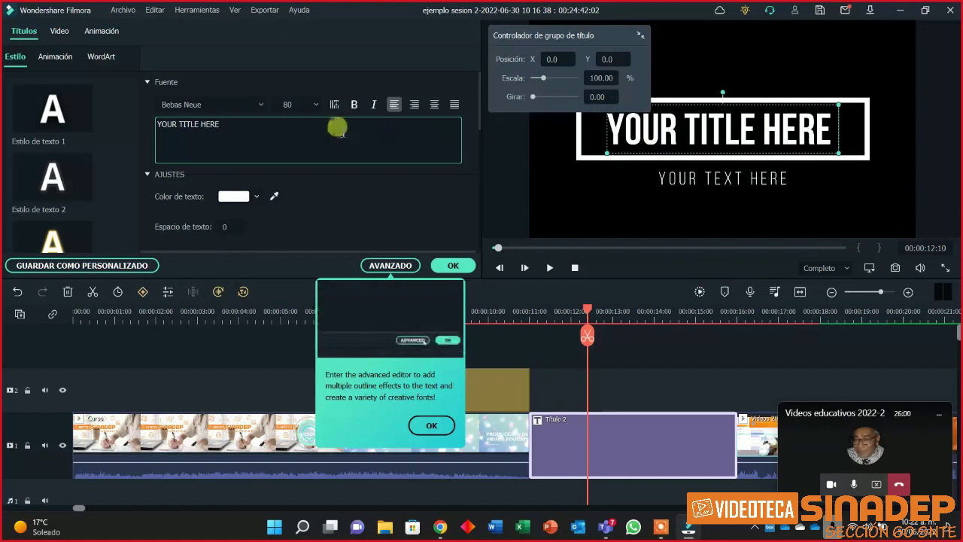
pyautogui.click(320, 128)
pyautogui.press('BackSpace')
pyautogui.press('BackSpace')
pyautogui.press('BackSpace')
pyautogui.press('BackSpace')
pyautogui.press('BackSpace')
pyautogui.press('BackSpace')
pyautogui.press('BackSpace')
pyautogui.press('BackSpace')
pyautogui.press('BackSpace')
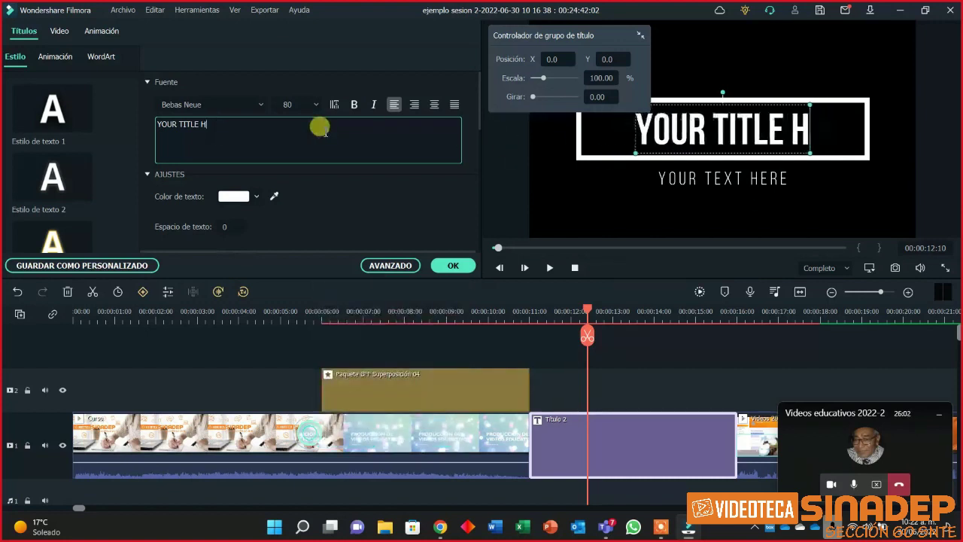
pyautogui.press('BackSpace')
pyautogui.press('BackSpace')
pyautogui.press('BackSpace')
pyautogui.press('BackSpace')
pyautogui.press('BackSpace')
pyautogui.press('BackSpace')
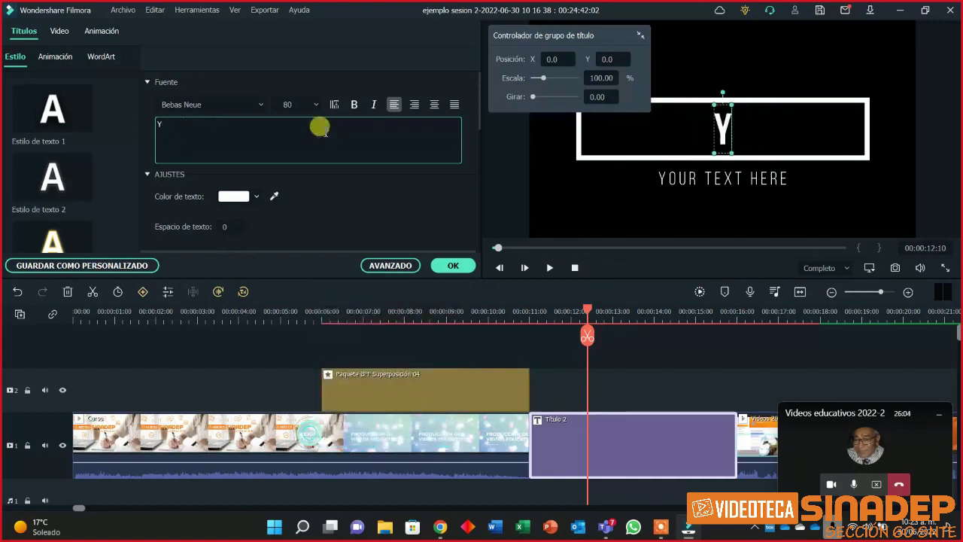
pyautogui.write('Se')
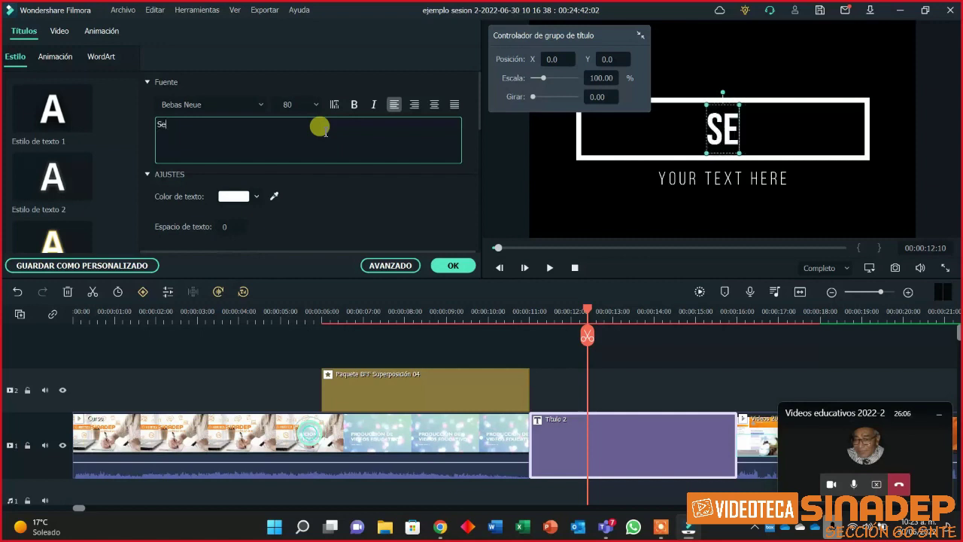
pyautogui.write('sión 4')
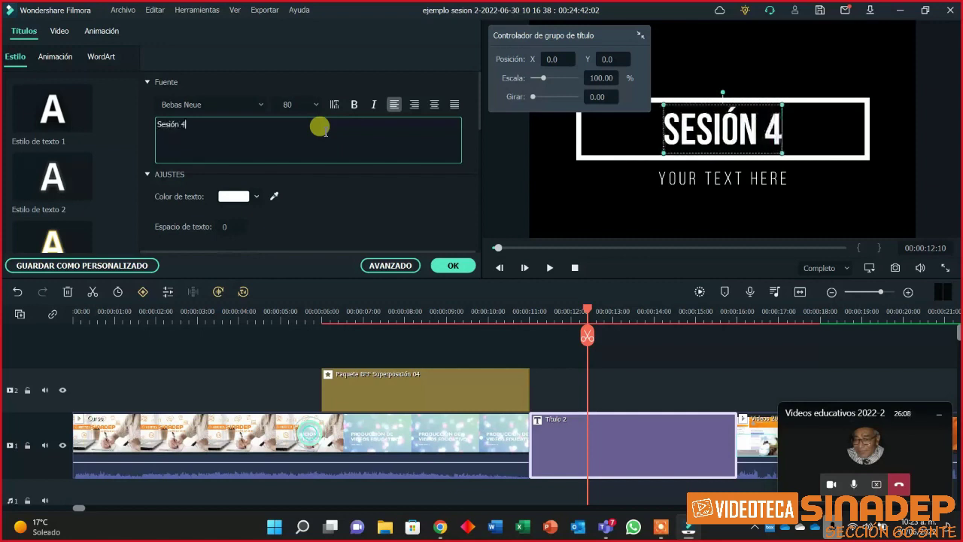
# - Change Título 2's second line from YOUR TEXT HERE to 'Títulos'
pyautogui.click(677, 181)
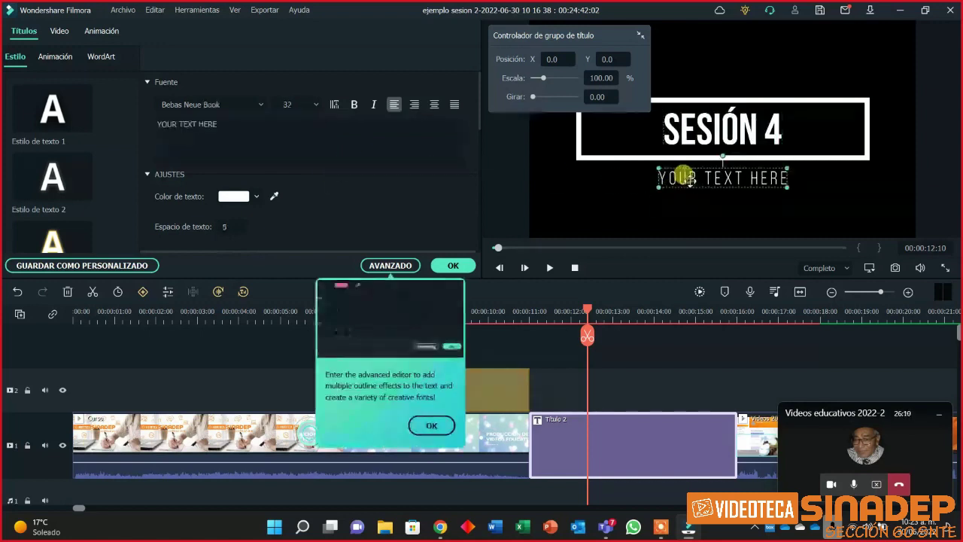
pyautogui.doubleClick(685, 177)
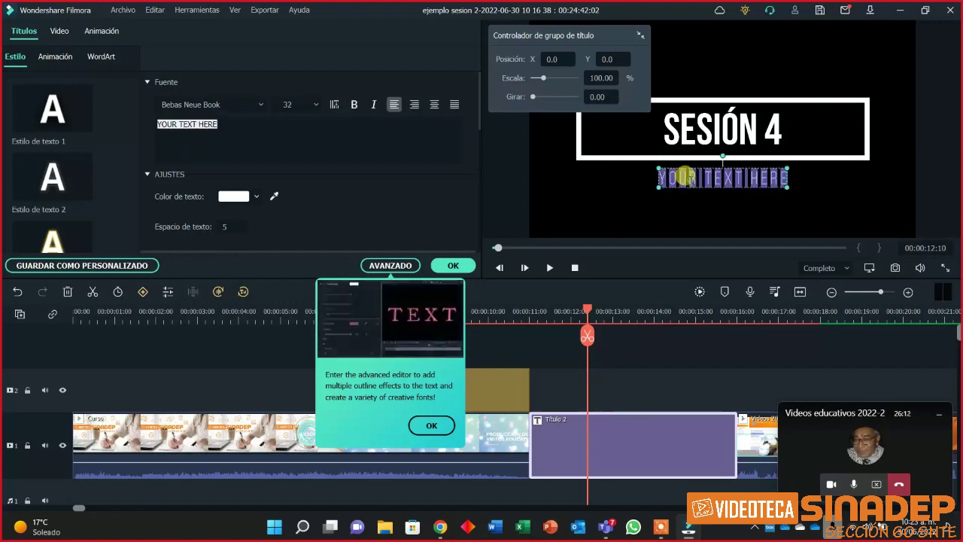
pyautogui.write('T')
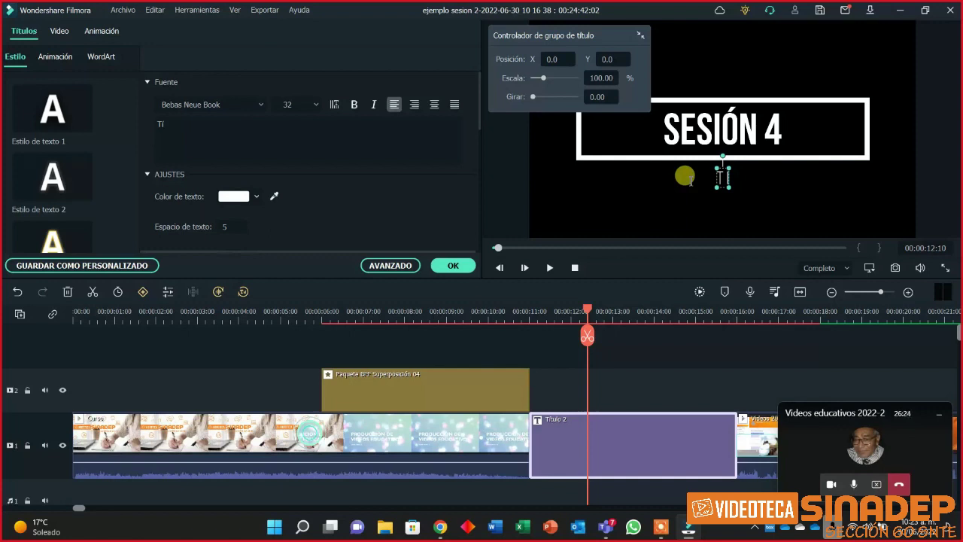
pyautogui.click(331, 150)
pyautogui.write('tulos')
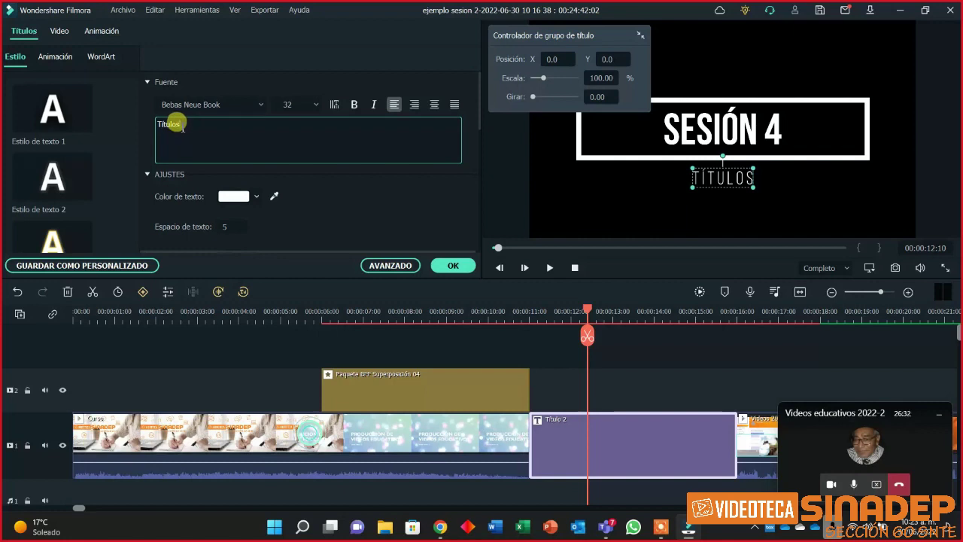
# - Set the 'Títulos' line's font to Consolas Italic and apply the title edit with OK
pyautogui.click(261, 109)
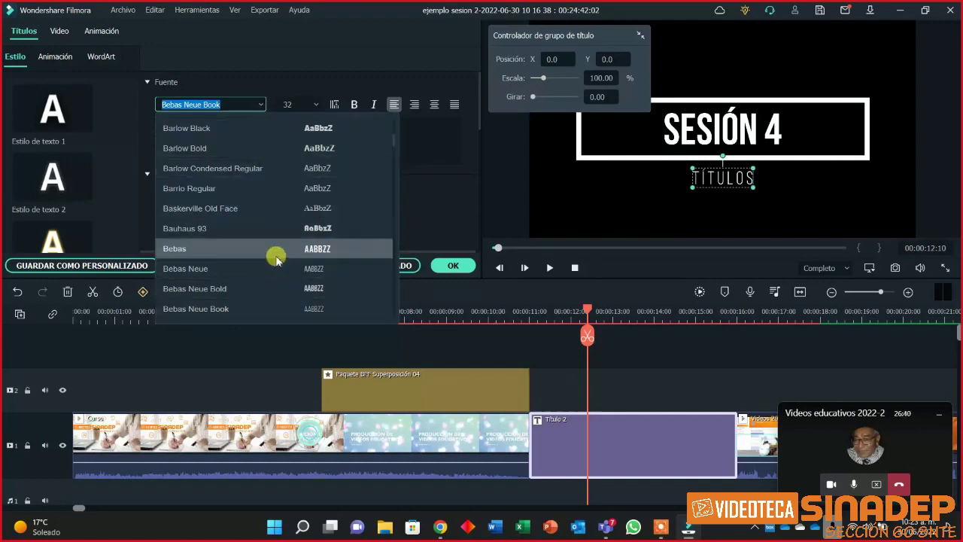
pyautogui.scroll(-10, 279, 278)
pyautogui.scroll(-10, 280, 278)
pyautogui.scroll(-10, 279, 278)
pyautogui.scroll(-2, 279, 279)
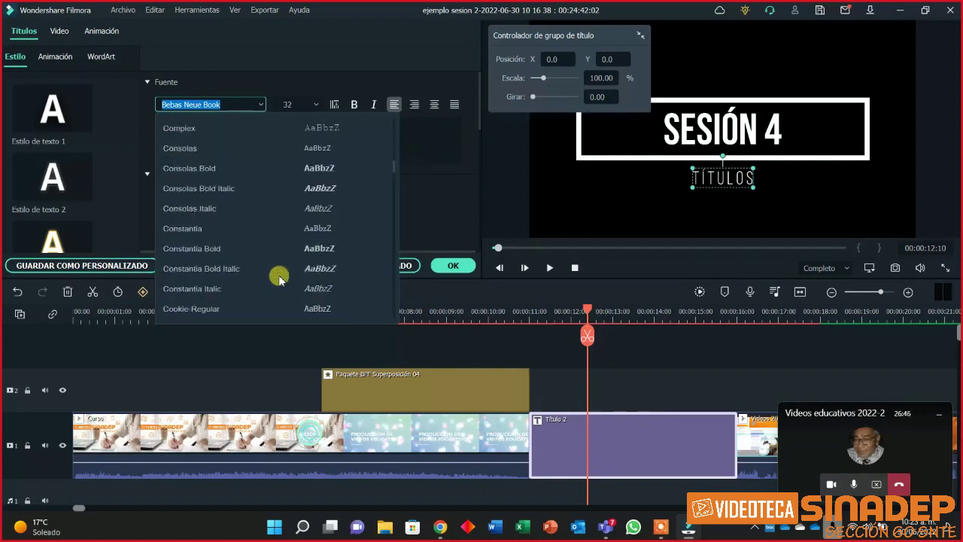
pyautogui.click(292, 216)
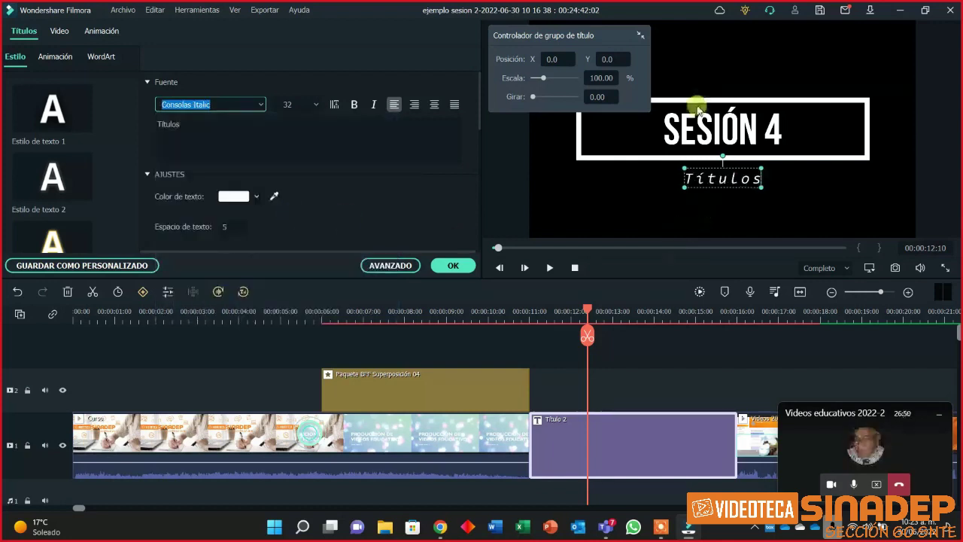
pyautogui.click(641, 218)
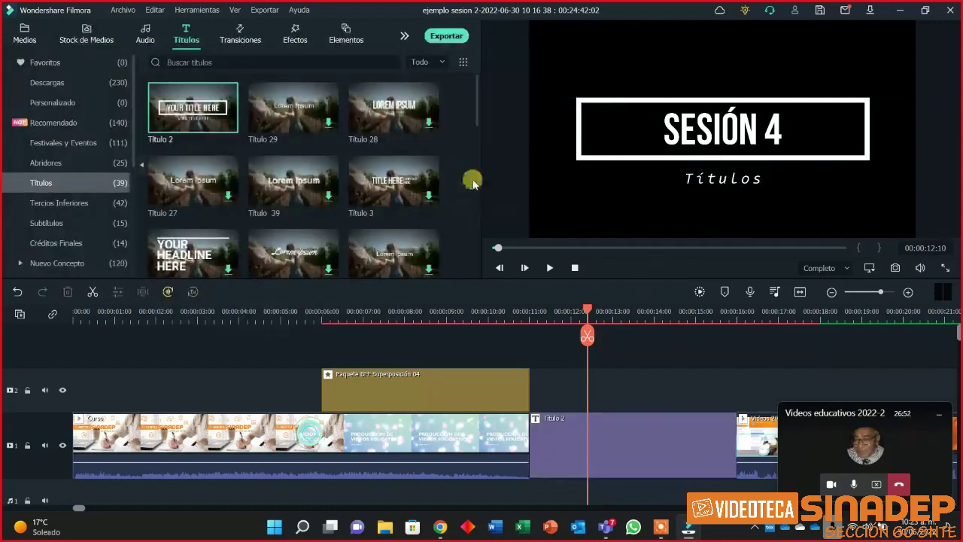
# - Play the Título 2 'SESIÓN 4' title clip and pause at 00:00:20:11
pyautogui.click(607, 446)
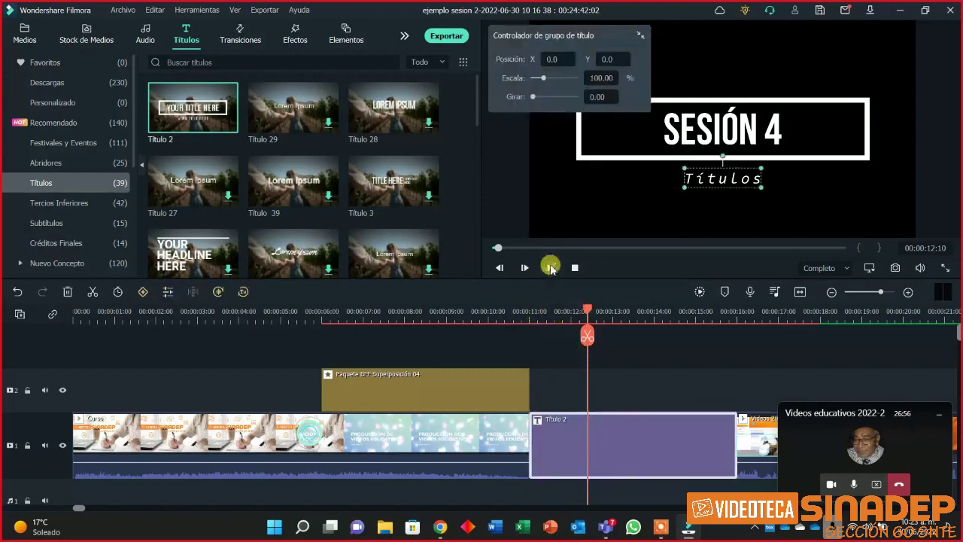
pyautogui.click(550, 267)
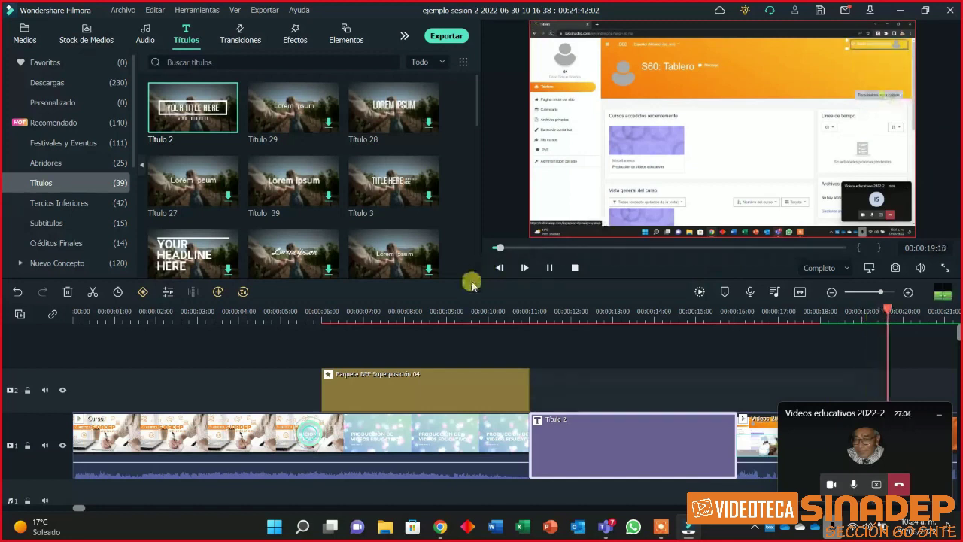
pyautogui.click(554, 271)
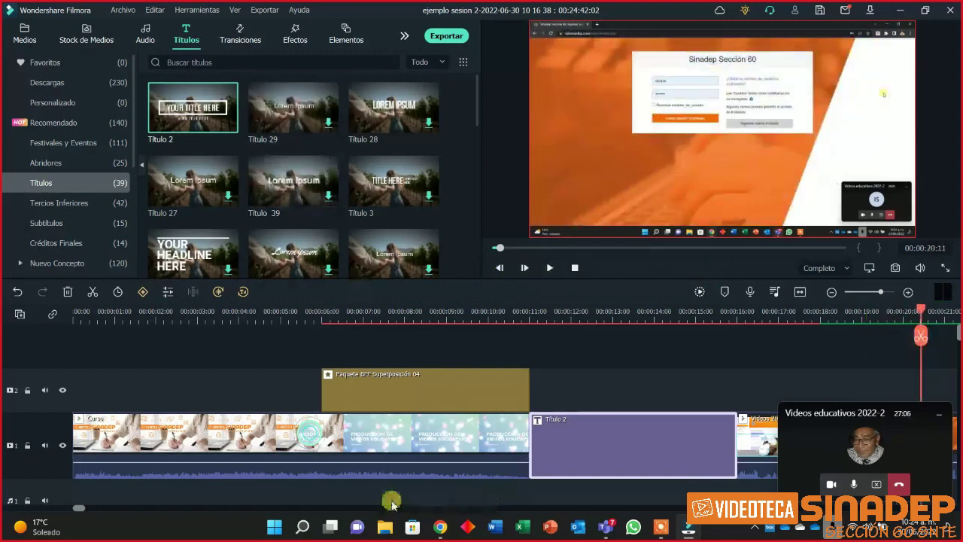
# - Zoom the timeline out and scroll it right to about 00:03:38
pyautogui.scroll(-3, 420, 408)
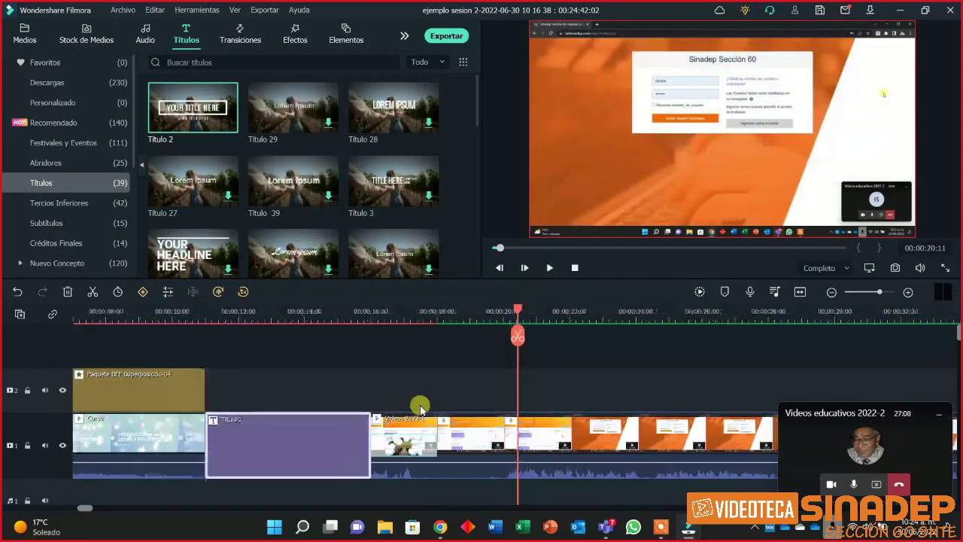
pyautogui.scroll(-1, 369, 454)
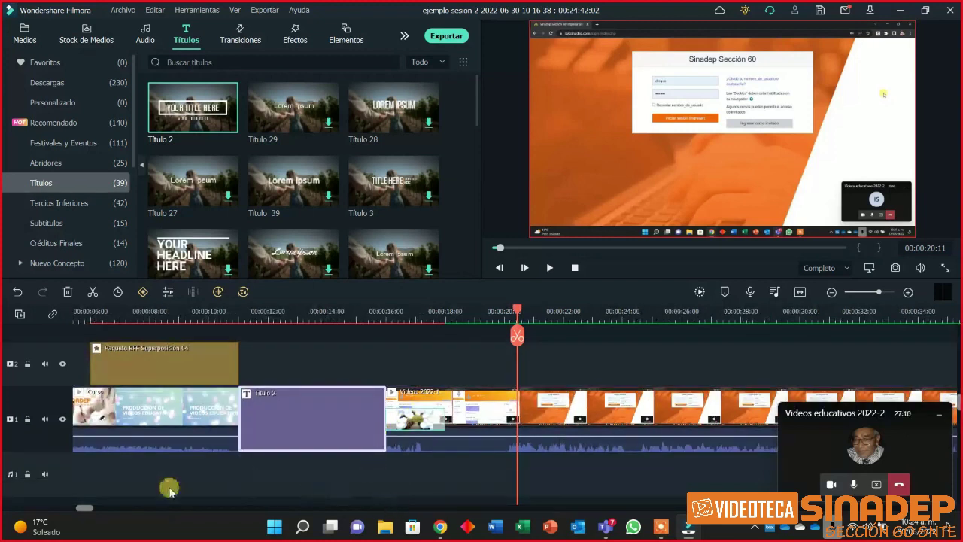
pyautogui.moveTo(86, 507); pyautogui.dragTo(212, 530)
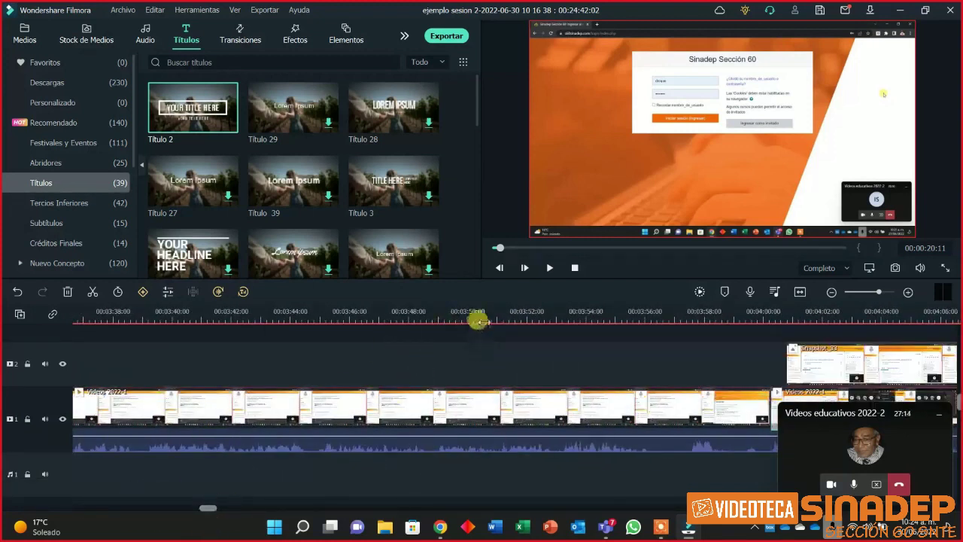
# - Split the recording at 00:03:51:16
pyautogui.click(515, 316)
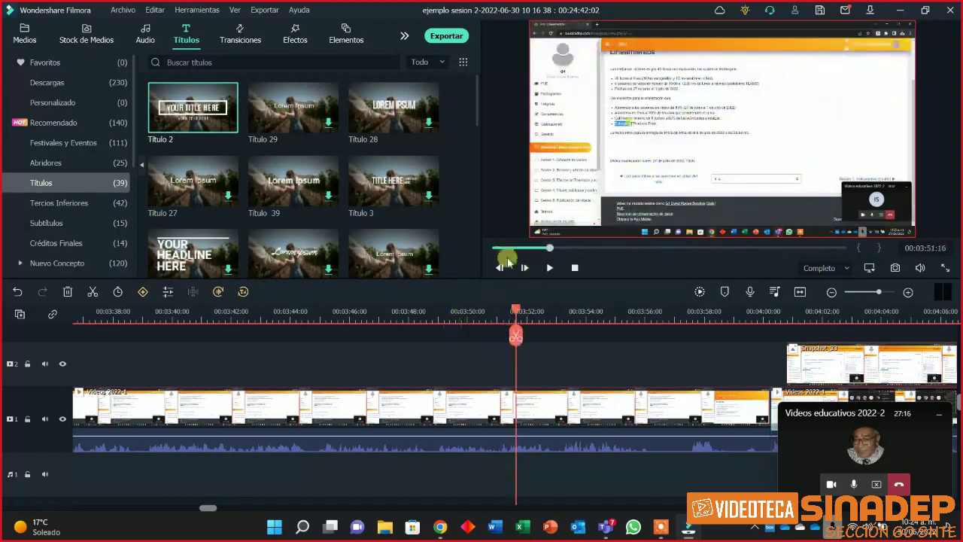
pyautogui.click(94, 294)
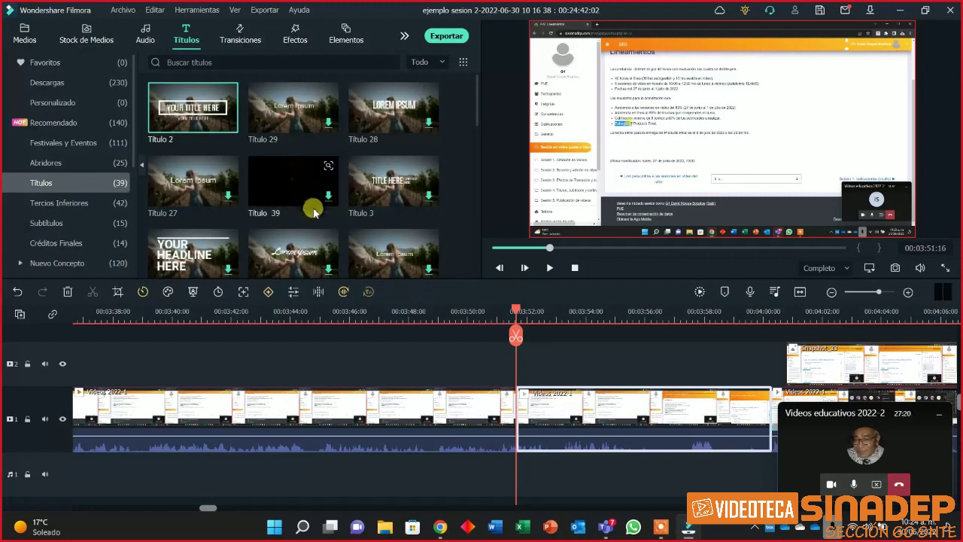
pyautogui.scroll(-5, 354, 222)
pyautogui.scroll(3, 356, 235)
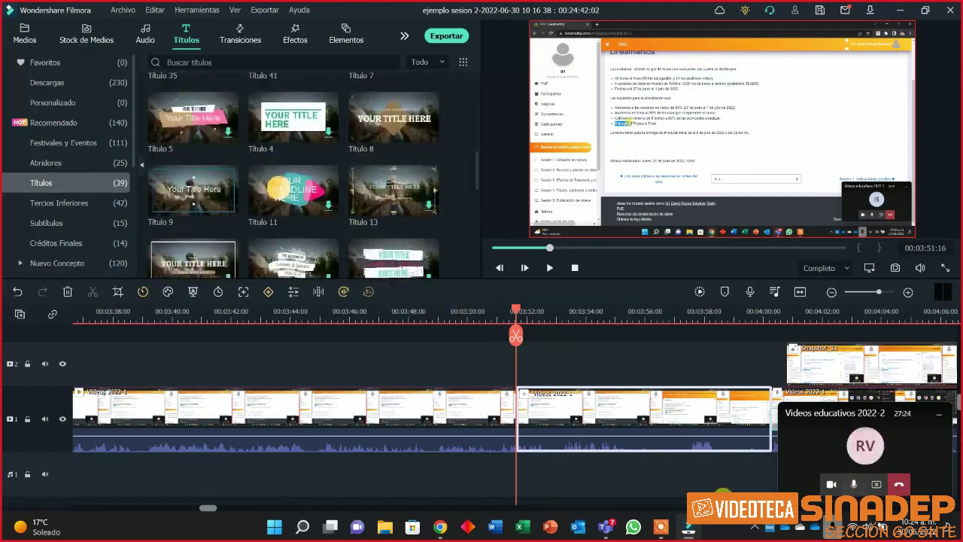
# - Pick the Título 24 template from the Títulos library
pyautogui.click(899, 11)
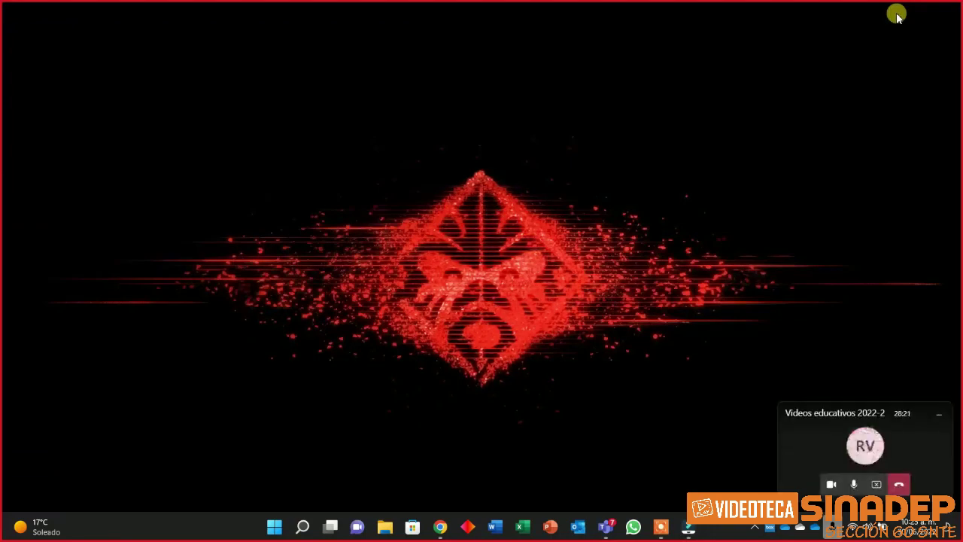
pyautogui.hotkey('alt', 'Tab')
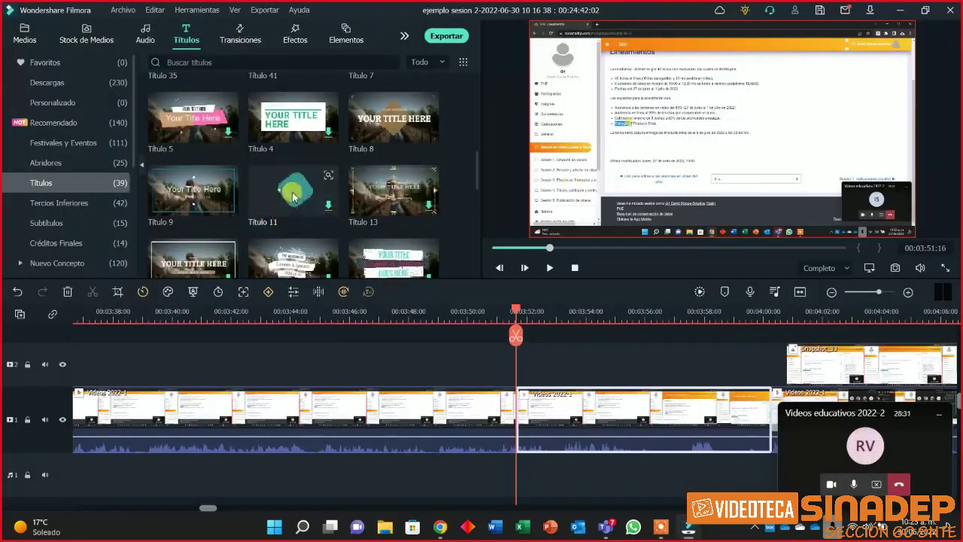
pyautogui.scroll(-5, 310, 264)
pyautogui.scroll(3, 311, 263)
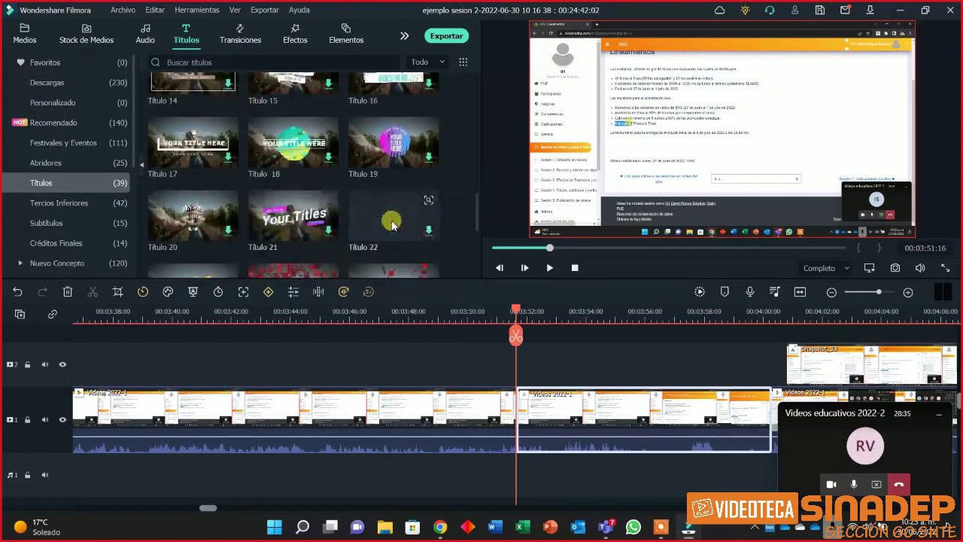
pyautogui.scroll(-3, 351, 230)
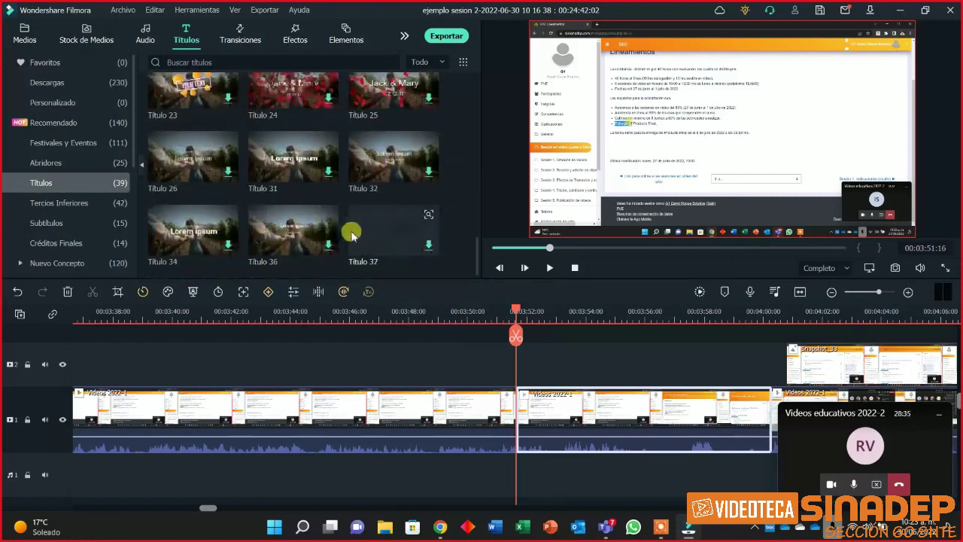
pyautogui.click(299, 98)
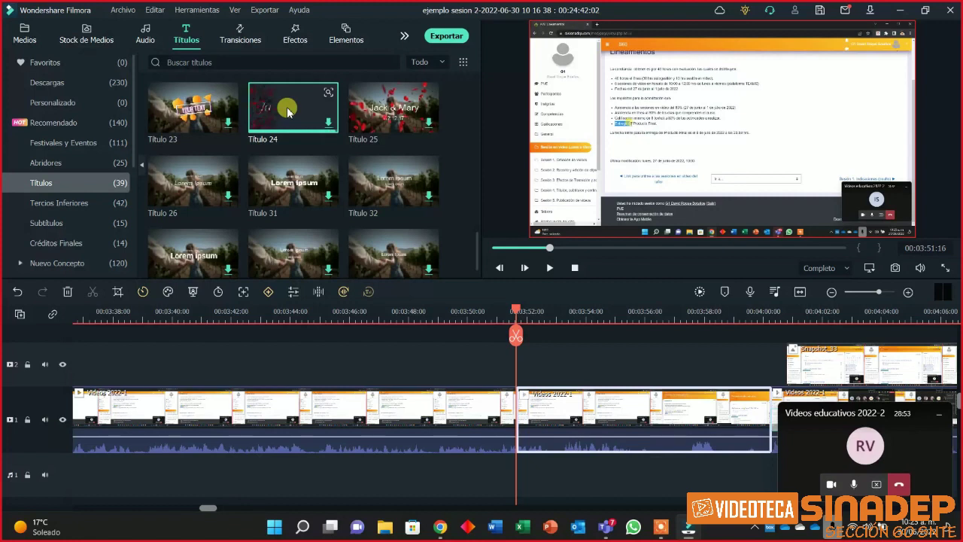
# - Drop Título 24 ('Jack & Mary') on the main track at 00:03:51:16 and open its settings
pyautogui.moveTo(288, 111); pyautogui.dragTo(530, 438)
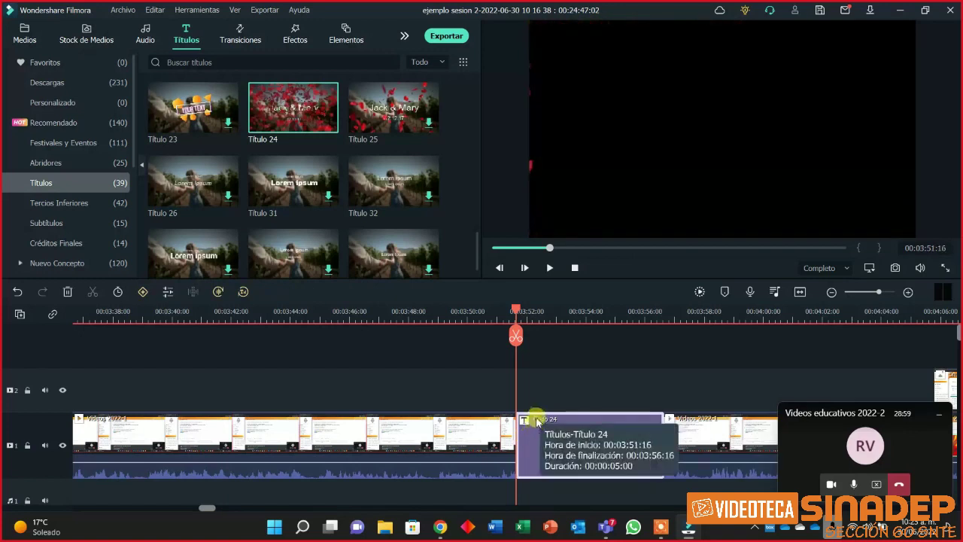
pyautogui.moveTo(517, 311); pyautogui.dragTo(559, 330)
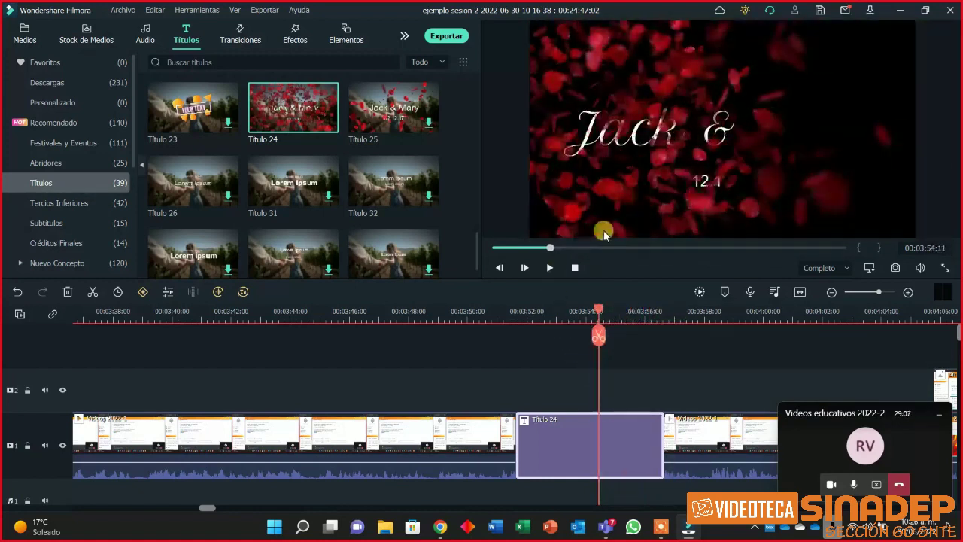
pyautogui.click(607, 134)
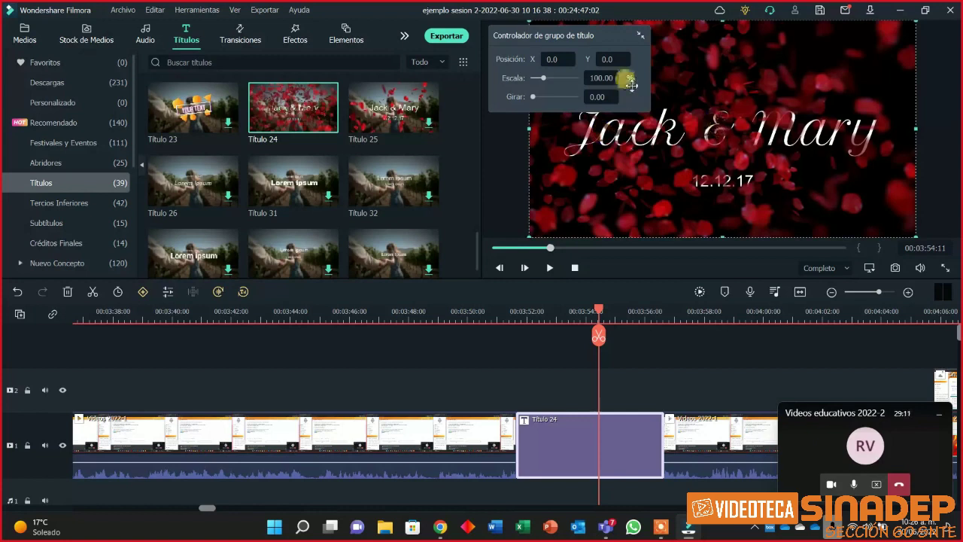
pyautogui.doubleClick(727, 181)
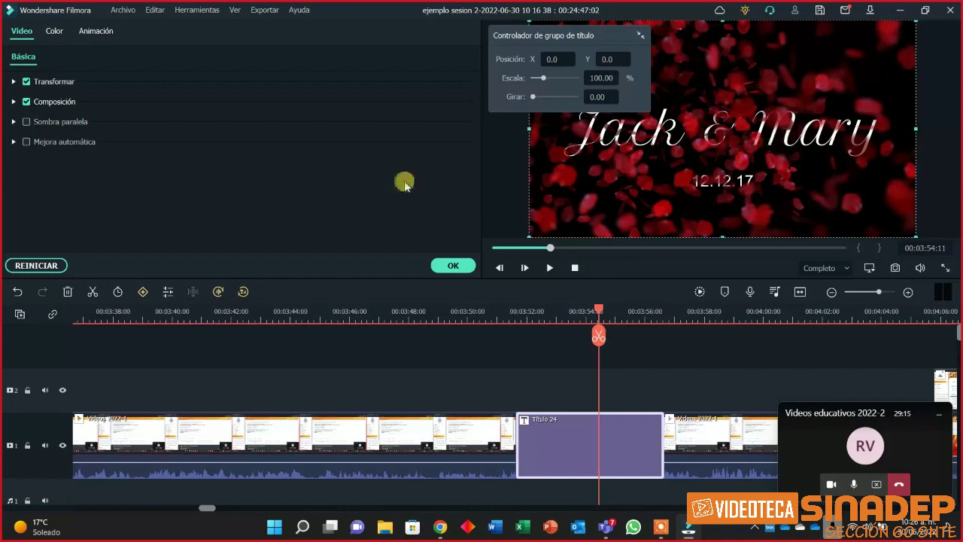
# - Check the title's Color and Transformar settings, then close the clip editor
pyautogui.click(54, 33)
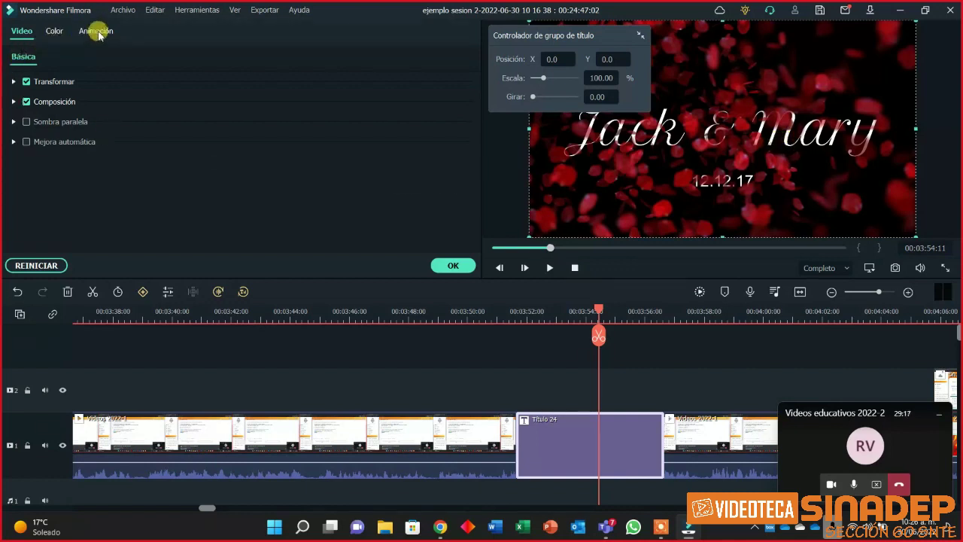
pyautogui.click(20, 34)
pyautogui.click(14, 80)
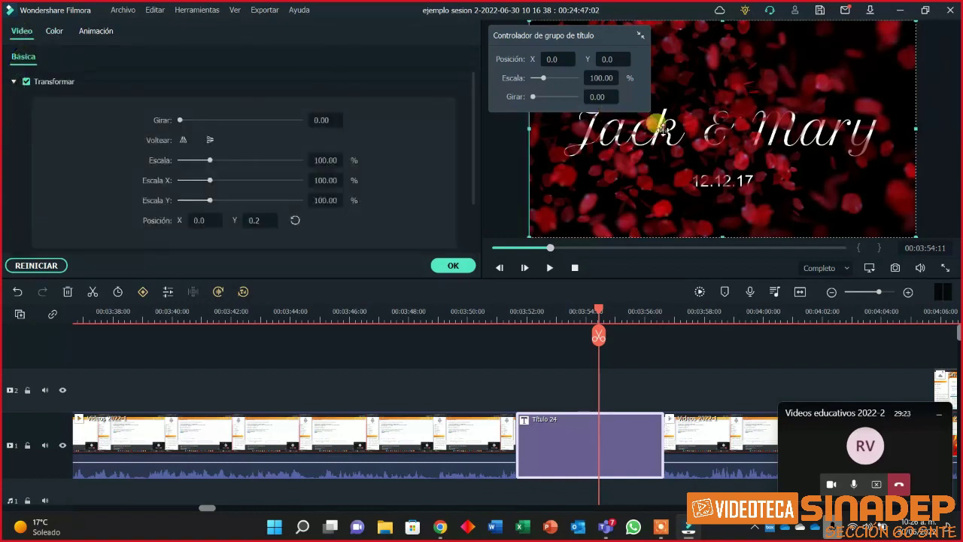
pyautogui.click(640, 36)
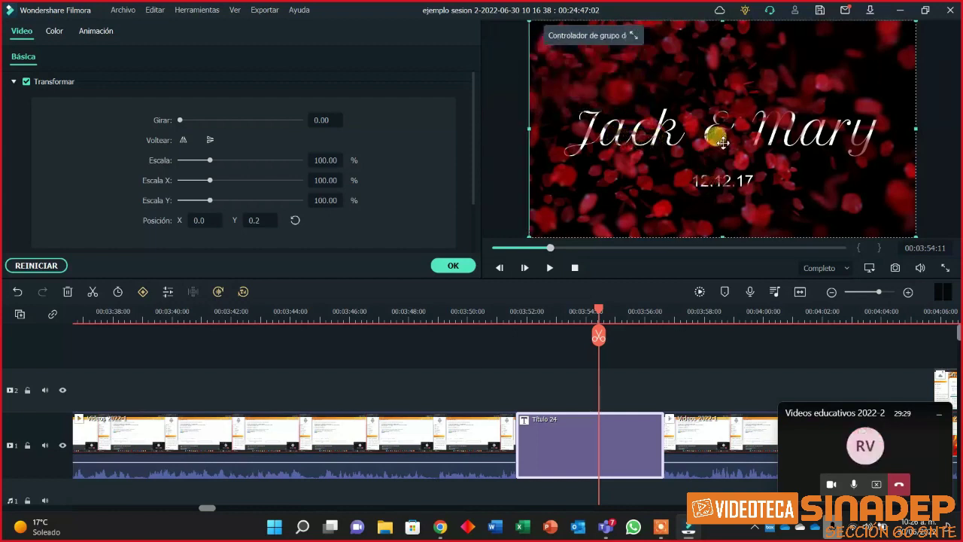
pyautogui.click(929, 147)
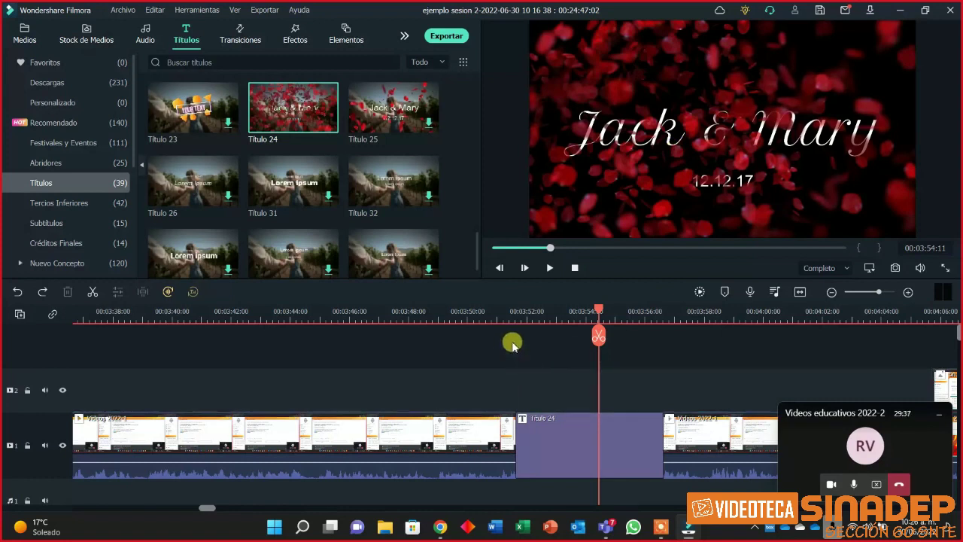
# - Delete the Título 24 clip and place Título 26 ('Lorem Ipsum') on track 1 at 00:03:51:16
pyautogui.click(567, 424)
pyautogui.press('Delete')
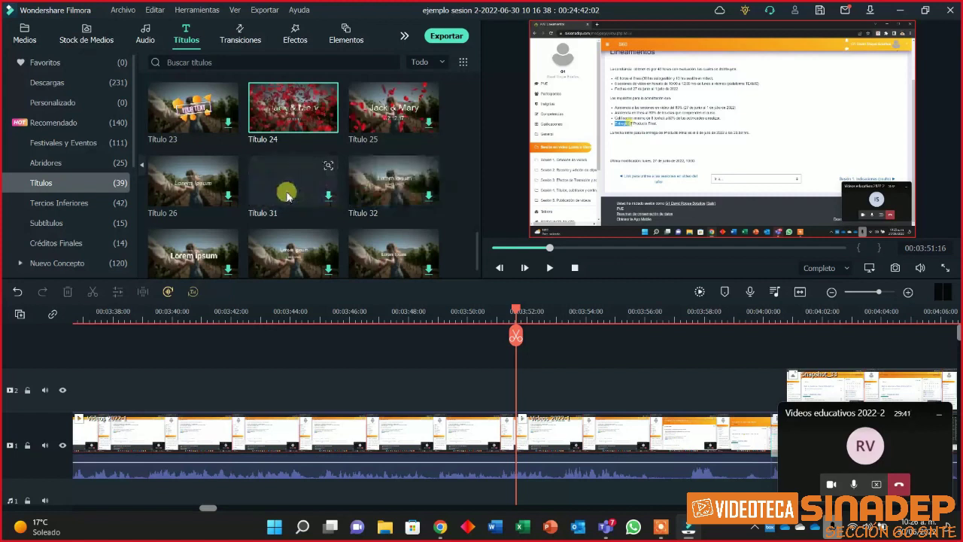
pyautogui.moveTo(189, 183); pyautogui.dragTo(518, 441)
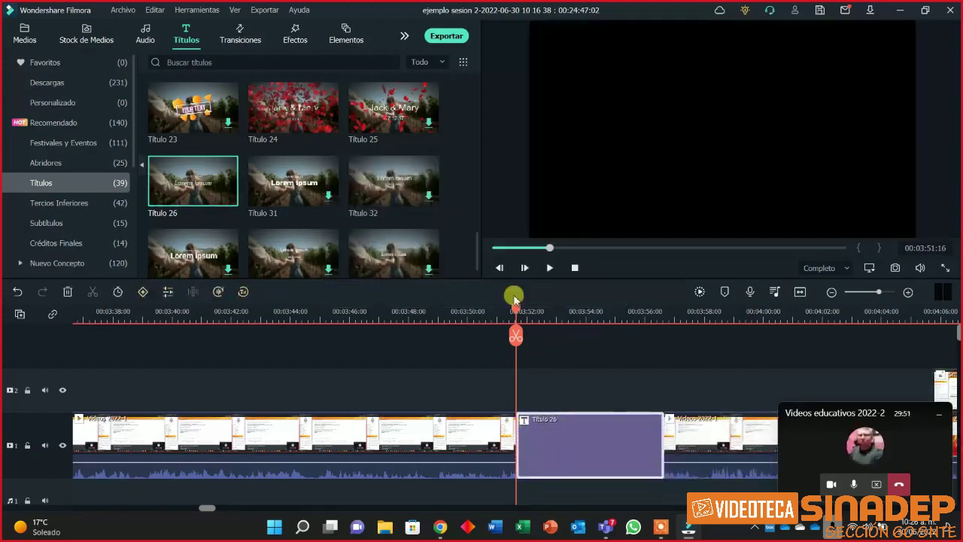
pyautogui.moveTo(514, 311); pyautogui.dragTo(580, 312)
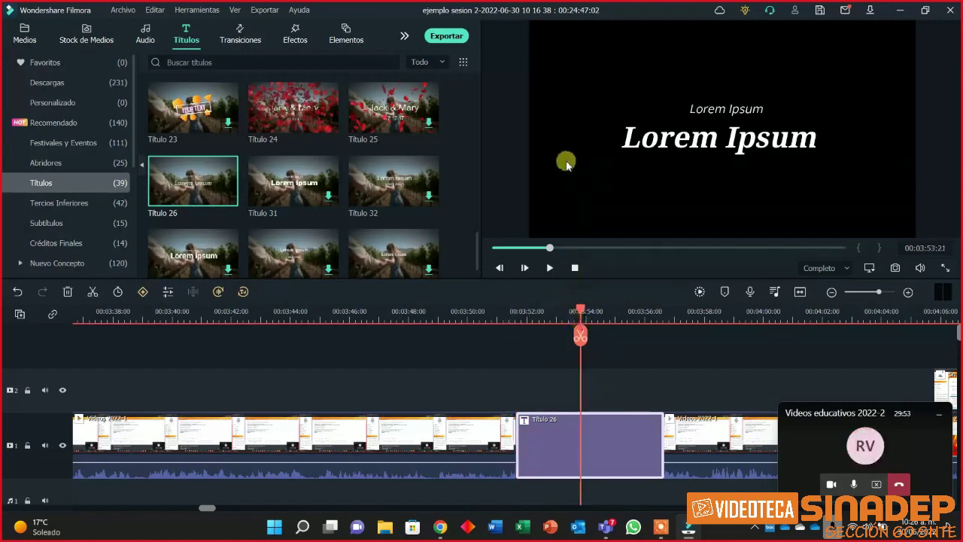
# - Change the large Lorem Ipsum line of Título 26 to 'Sesión 4'
pyautogui.click(659, 140)
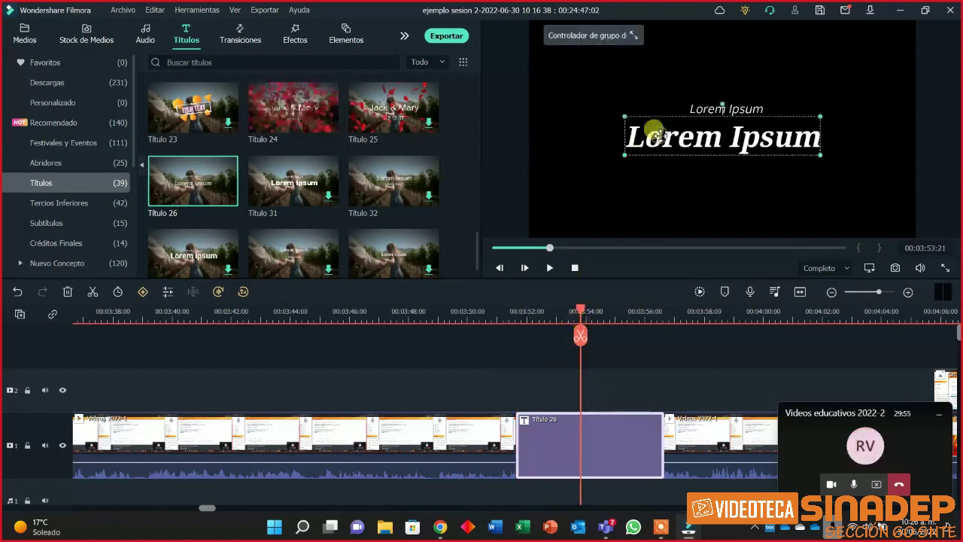
pyautogui.doubleClick(659, 138)
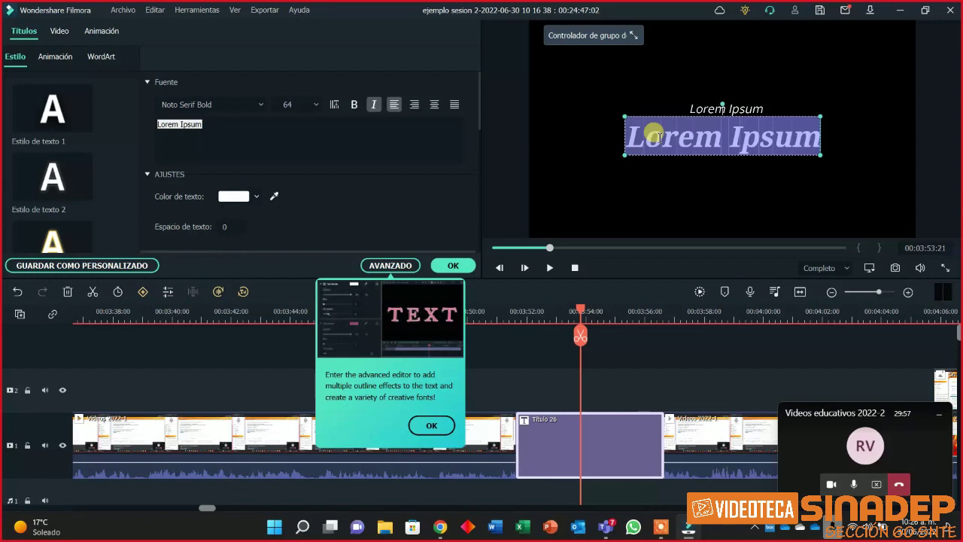
pyautogui.write('Ses')
pyautogui.press('BackSpace')
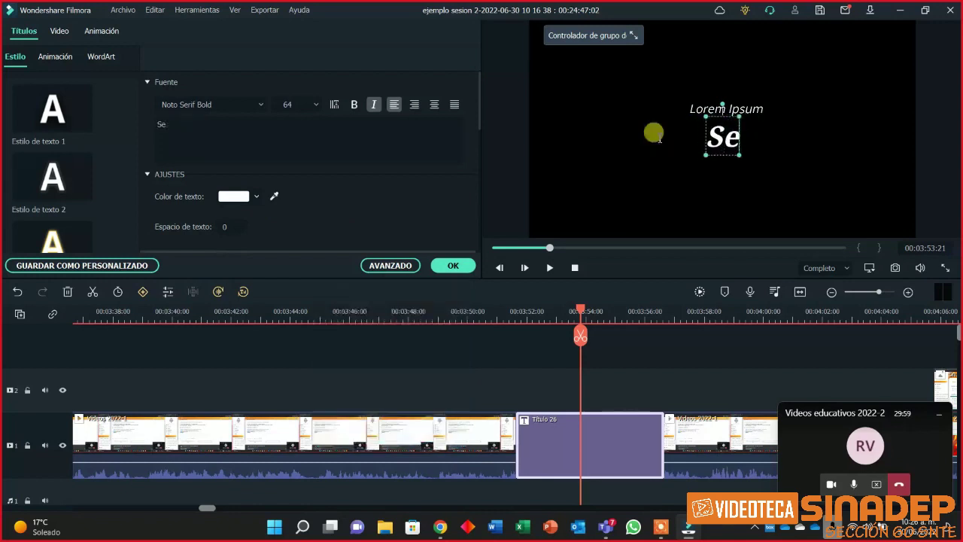
pyautogui.write('i')
pyautogui.press('BackSpace')
pyautogui.write('sión 4')
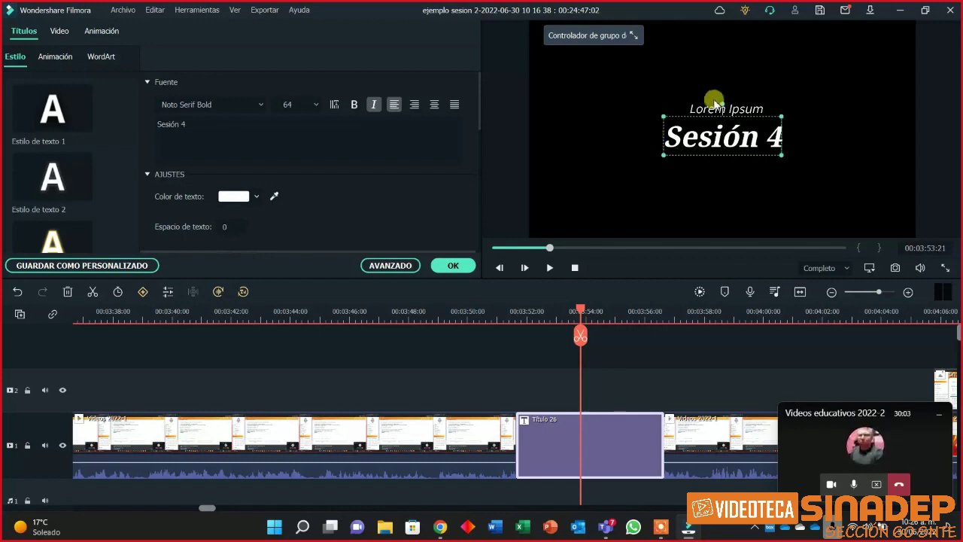
# - Change the small line to 'Cortinillas', preview the title and confirm the edits
pyautogui.click(740, 100)
pyautogui.doubleClick(737, 101)
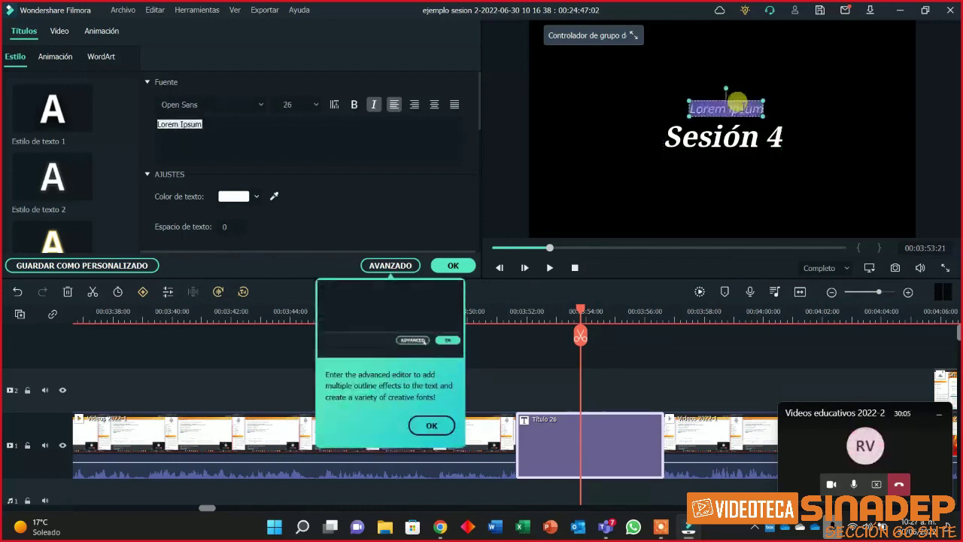
pyautogui.write('Cortinillas')
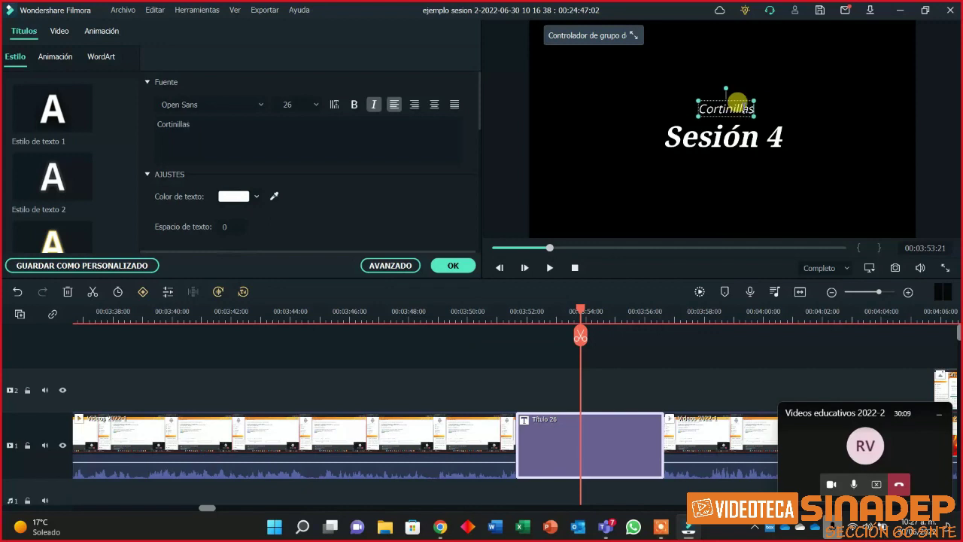
pyautogui.moveTo(578, 313); pyautogui.dragTo(548, 341)
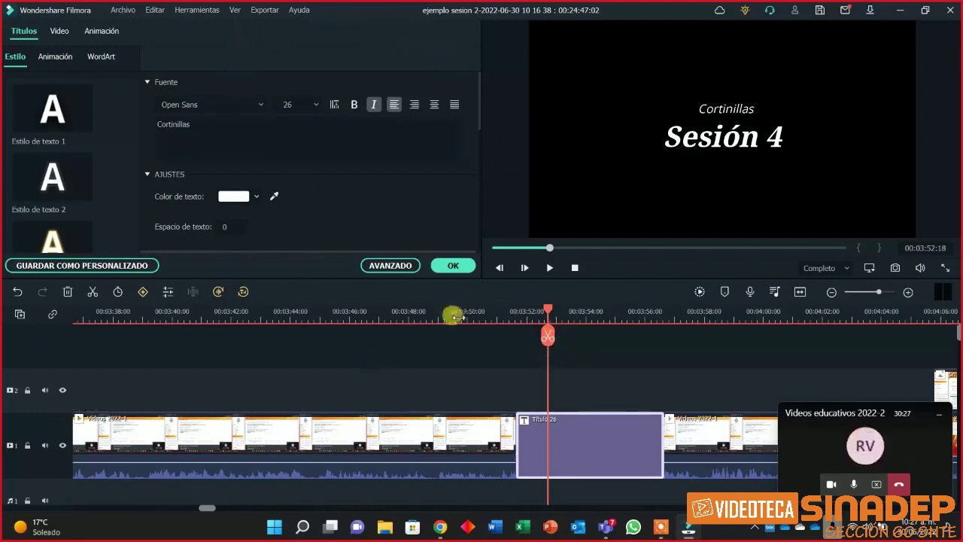
pyautogui.moveTo(550, 313); pyautogui.dragTo(702, 312)
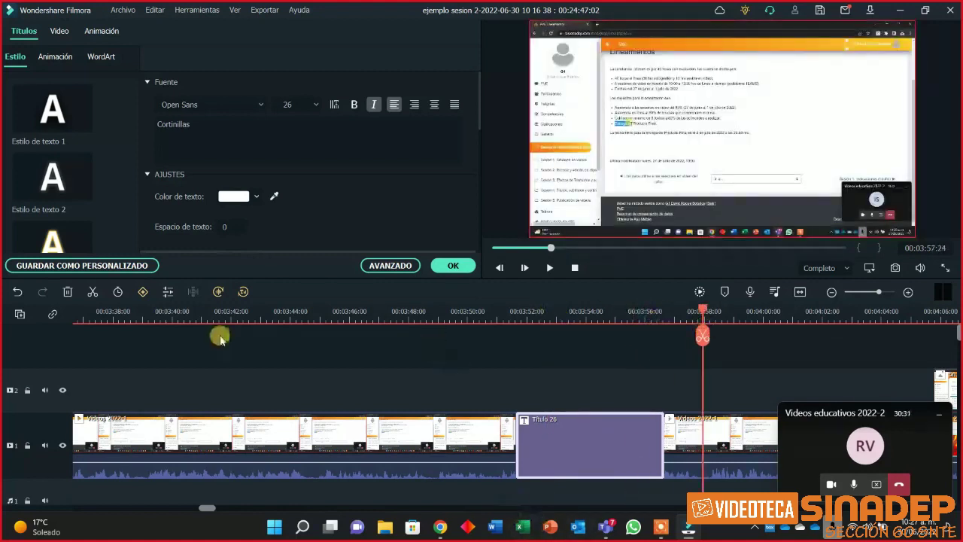
pyautogui.click(450, 266)
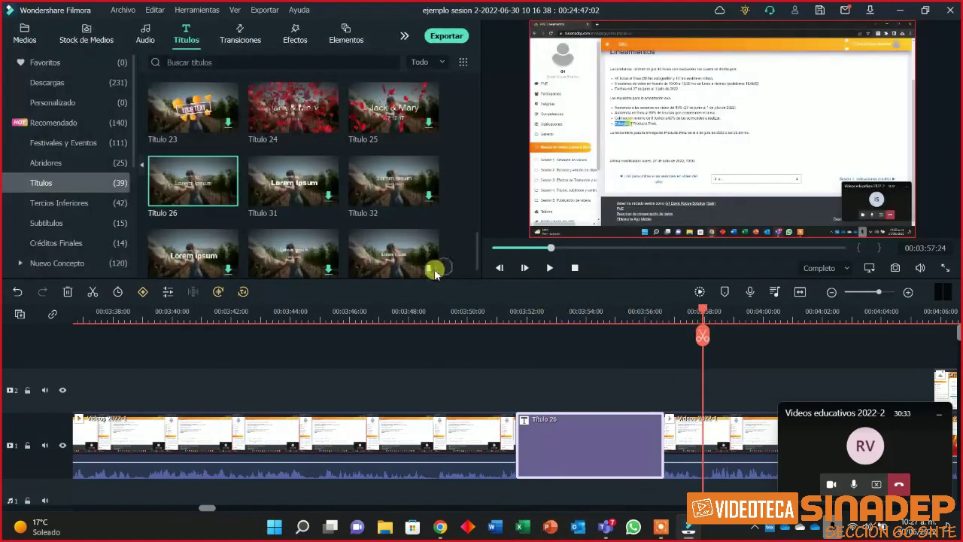
# - Put Tercio Inferior 20 on track 2 and stretch it back to the Círculo Iridiscente 1 overlay
pyautogui.click(74, 203)
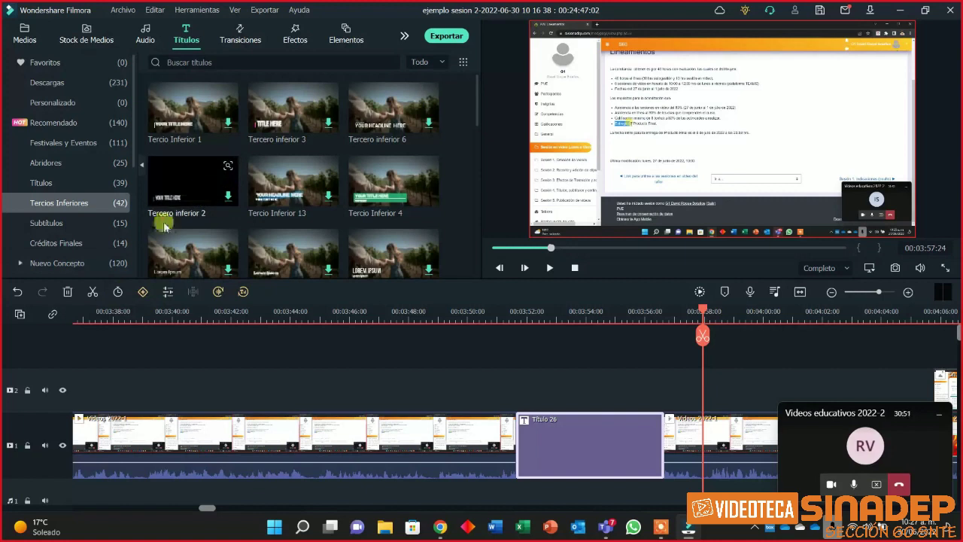
pyautogui.scroll(-5, 340, 237)
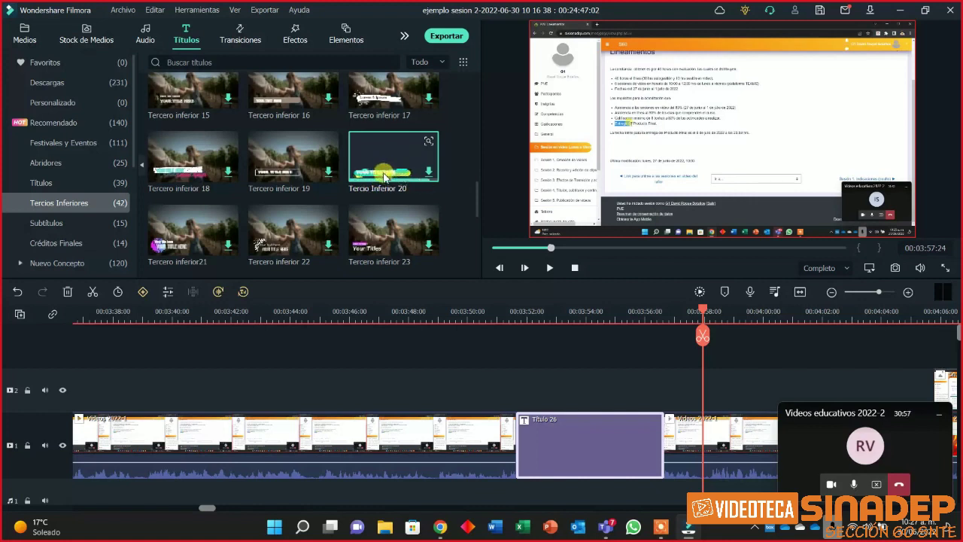
pyautogui.click(385, 177)
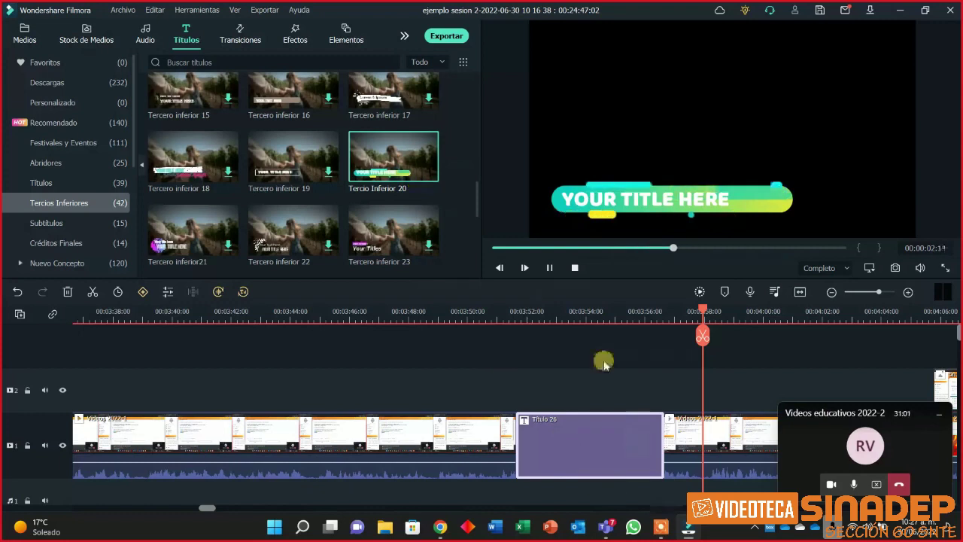
pyautogui.moveTo(386, 153); pyautogui.dragTo(323, 383)
pyautogui.moveTo(471, 385); pyautogui.dragTo(516, 390)
pyautogui.moveTo(323, 395); pyautogui.dragTo(276, 401)
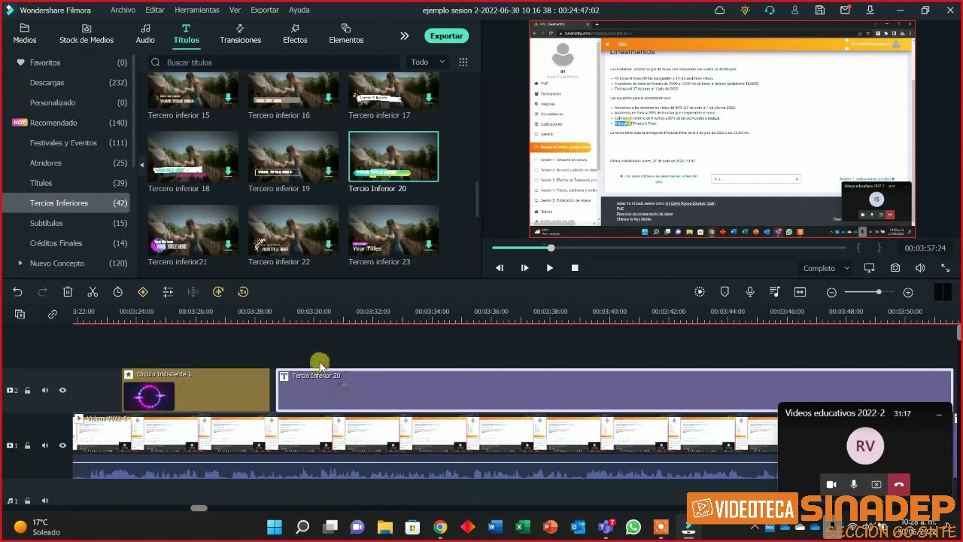
pyautogui.click(419, 315)
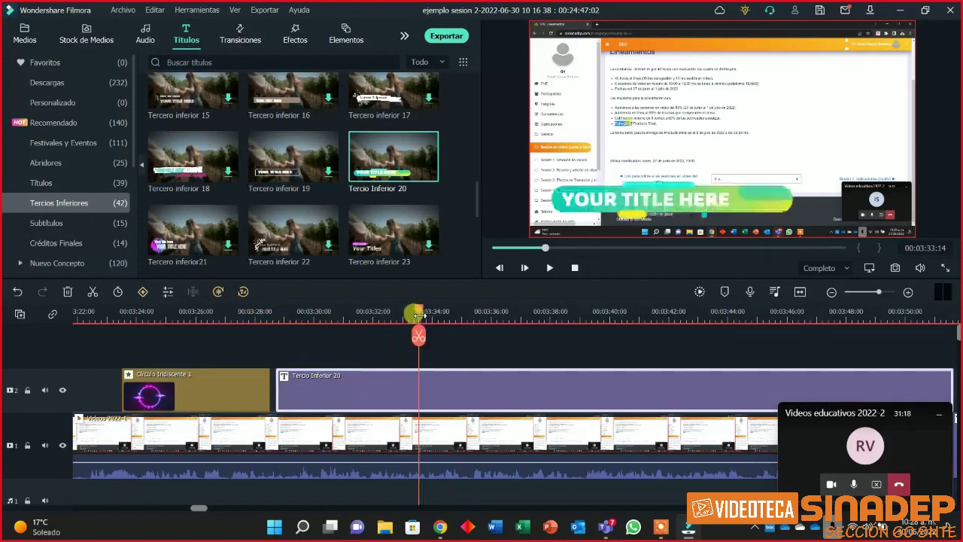
# - Replace 'YOUR TITLE HERE' with 'Prod de videos' in the lower third and apply it
pyautogui.doubleClick(666, 204)
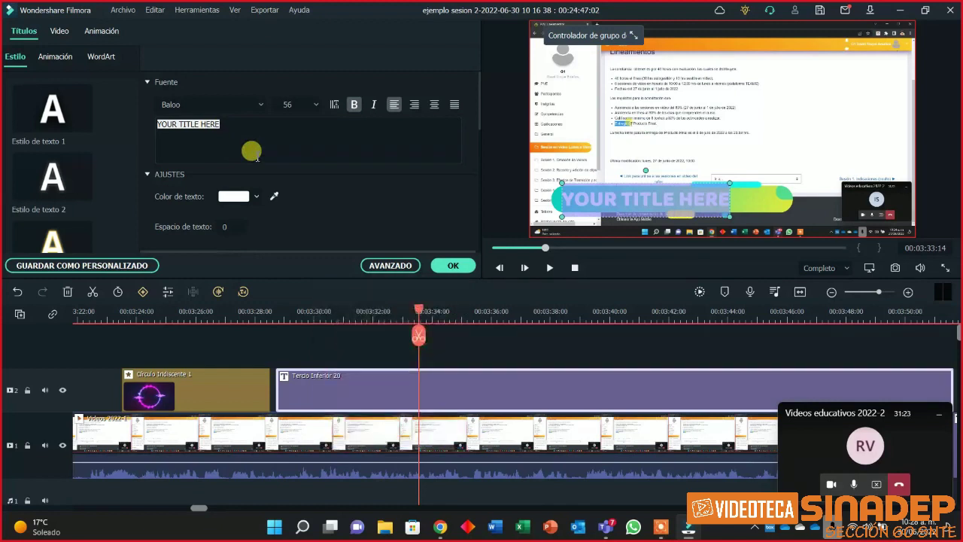
pyautogui.write('Prod de vie')
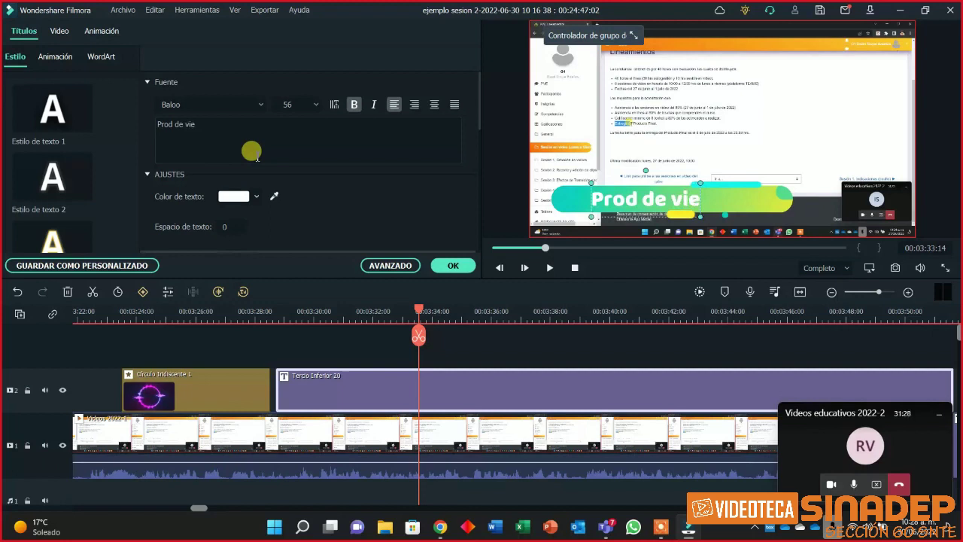
pyautogui.press('BackSpace')
pyautogui.write('deos')
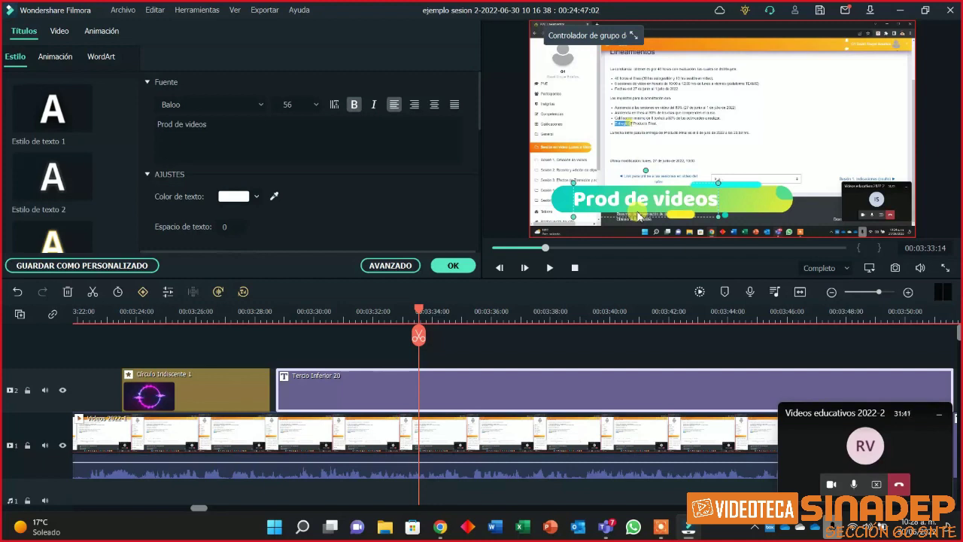
pyautogui.click(336, 312)
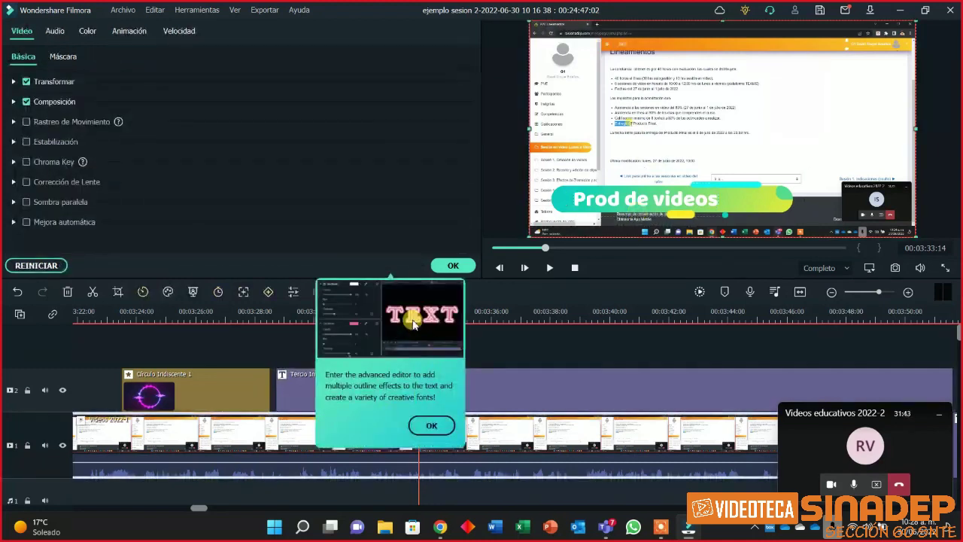
pyautogui.click(453, 266)
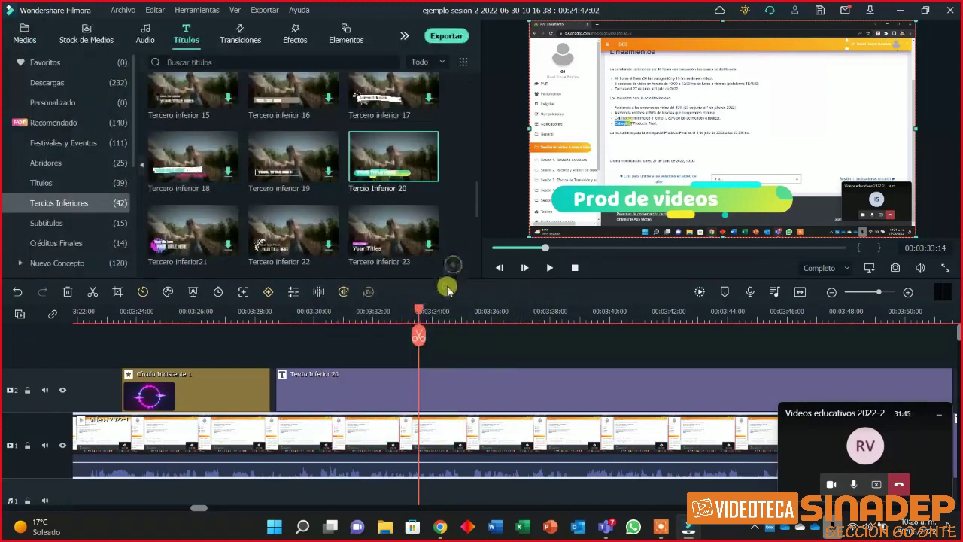
# - Trim the Tercio Inferior 20 clip on track 2 to end near 00:03:44:07
pyautogui.moveTo(424, 311); pyautogui.dragTo(275, 325)
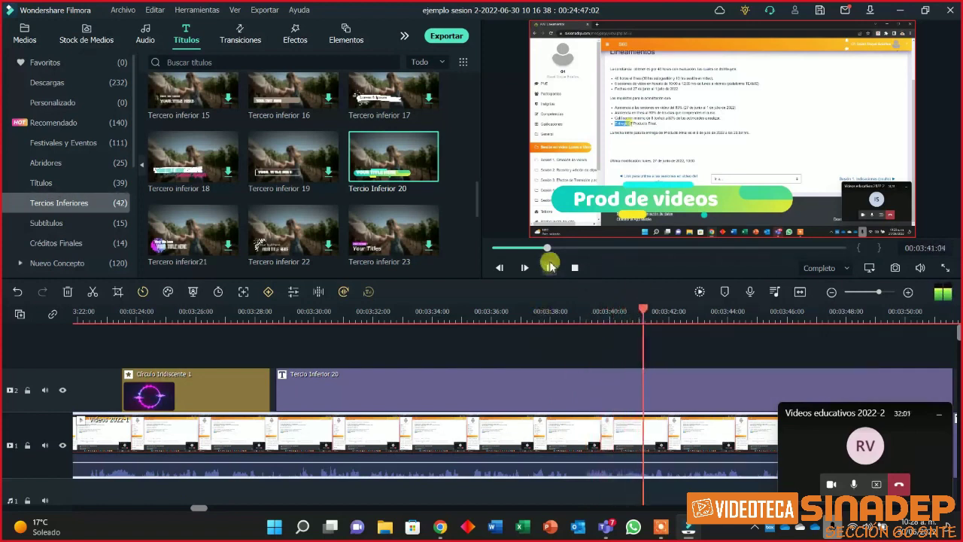
pyautogui.click(550, 267)
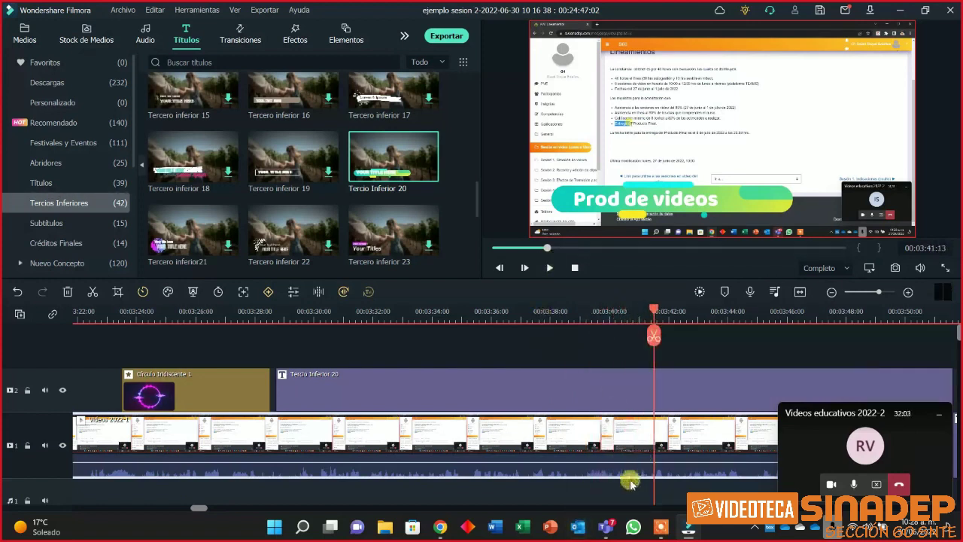
pyautogui.moveTo(202, 511)
pyautogui.mouseDown()
pyautogui.moveTo(221, 509)
pyautogui.moveTo(210, 510)
pyautogui.mouseUp()
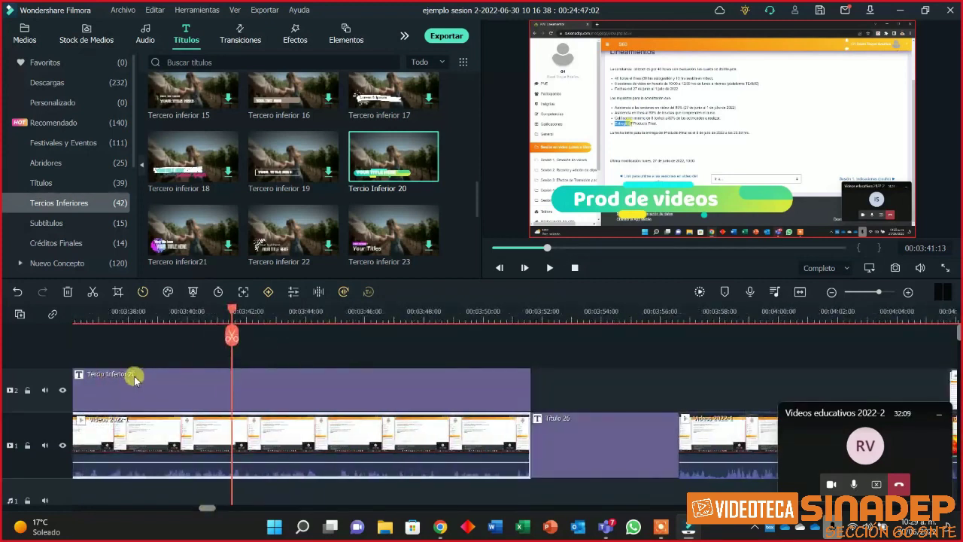
pyautogui.click(529, 391)
pyautogui.moveTo(531, 391); pyautogui.dragTo(280, 387)
pyautogui.moveTo(235, 310); pyautogui.dragTo(202, 329)
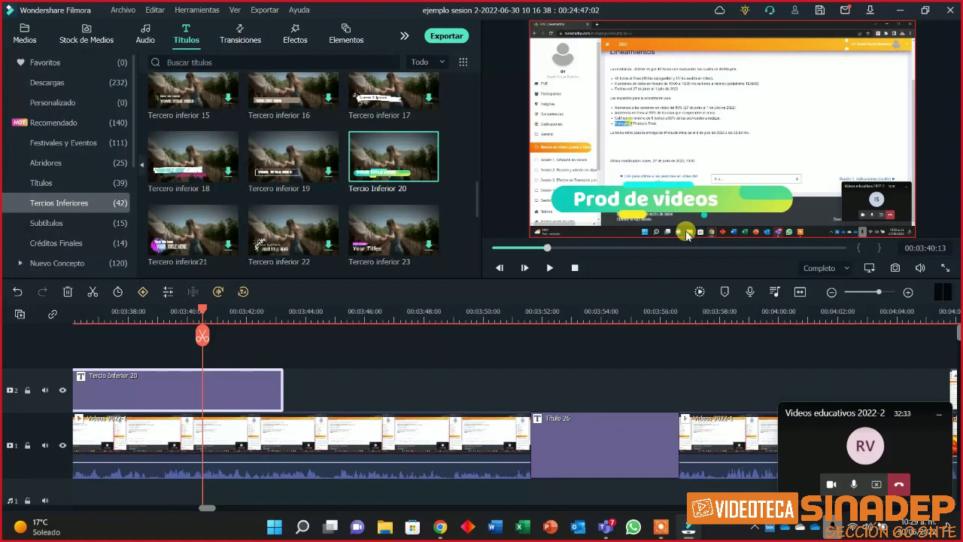
# - Stretch the 'Prod de videos' title group wider toward the frame's left edge
pyautogui.click(549, 269)
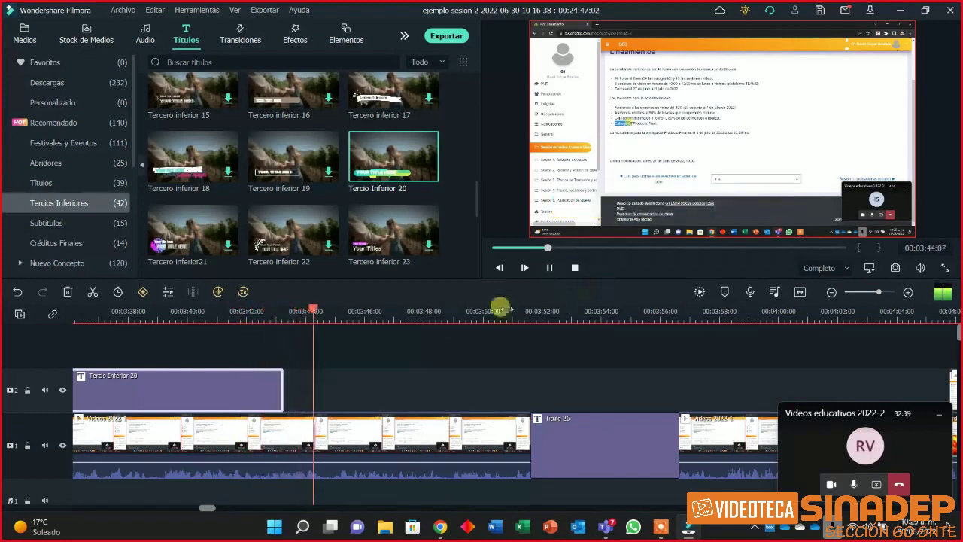
pyautogui.click(550, 268)
pyautogui.moveTo(372, 309); pyautogui.dragTo(215, 310)
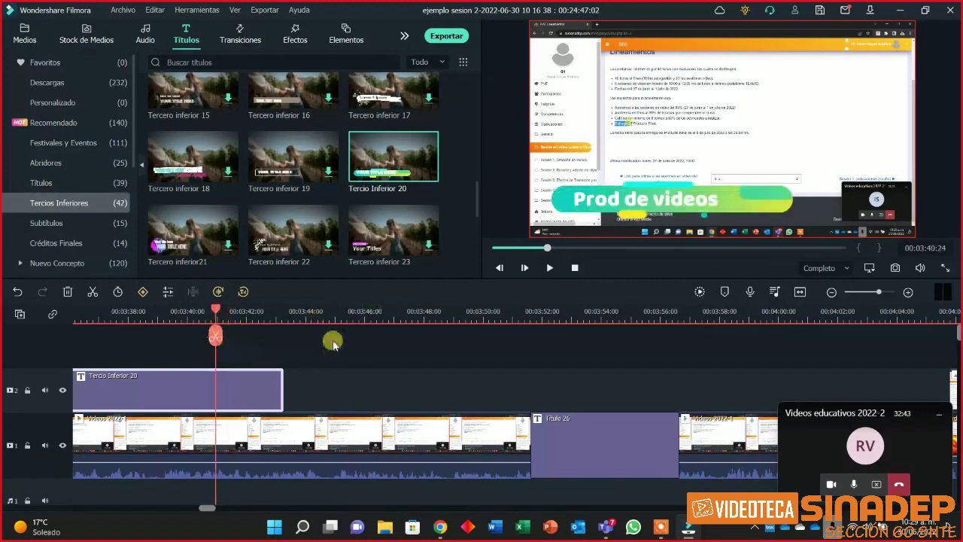
pyautogui.click(635, 200)
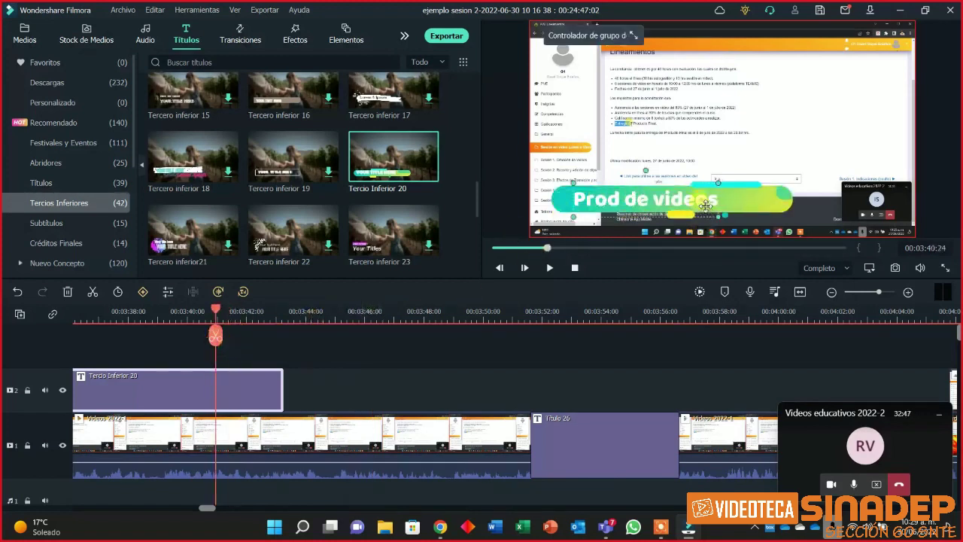
pyautogui.click(746, 204)
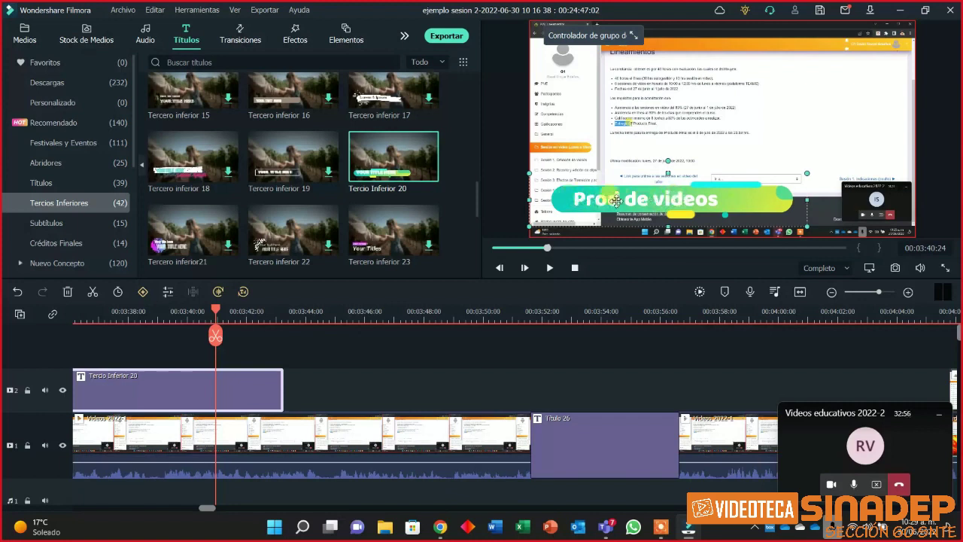
pyautogui.moveTo(807, 201); pyautogui.dragTo(670, 214)
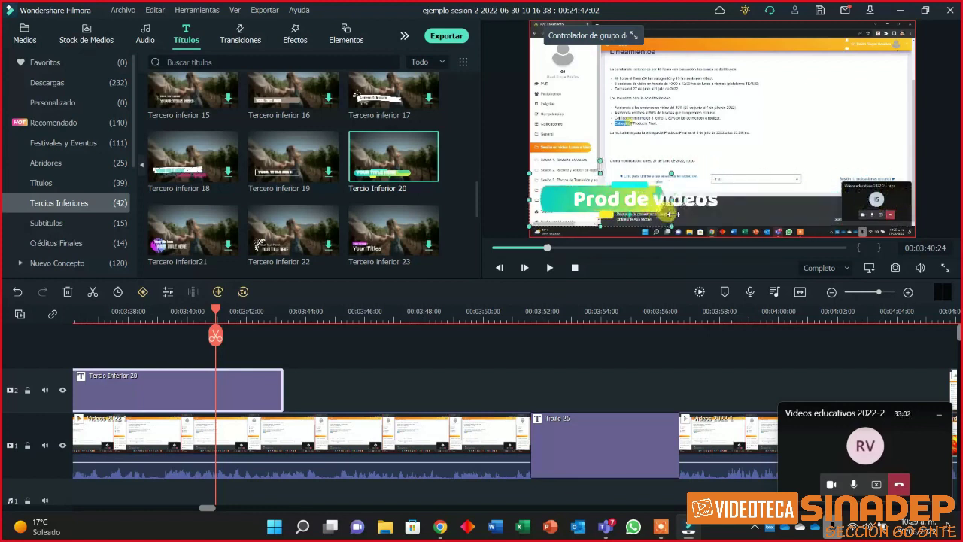
pyautogui.click(605, 199)
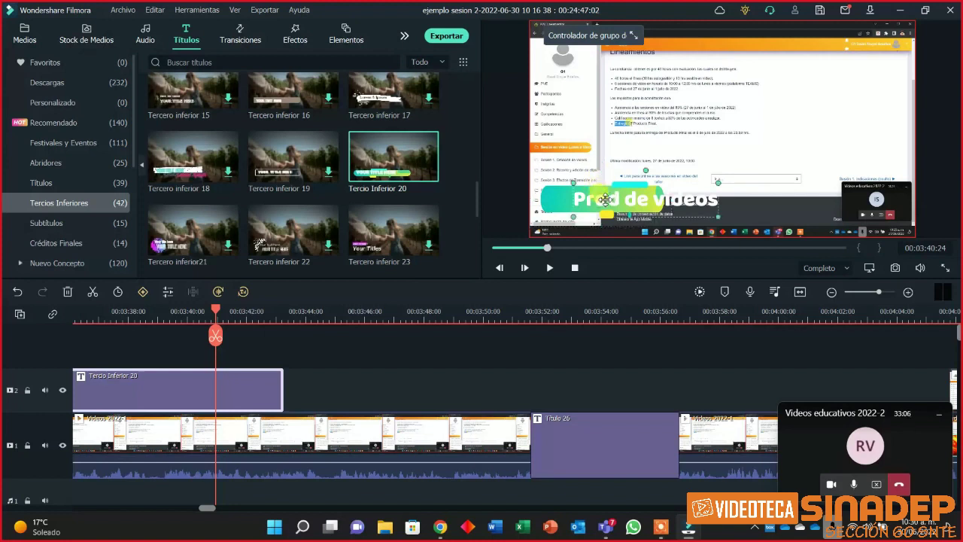
# - Shrink the 'Prod de videos' title text from size 56 to 31 and apply the change
pyautogui.doubleClick(605, 199)
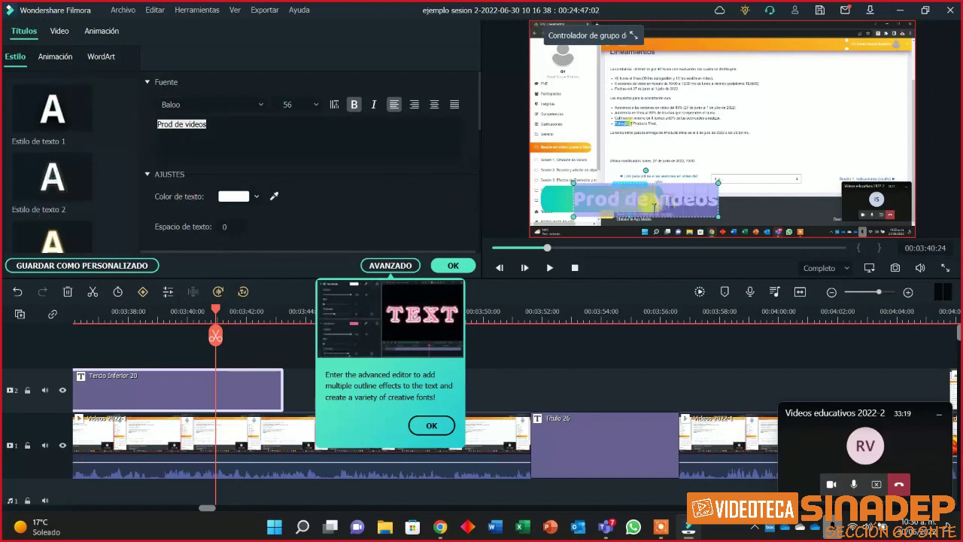
pyautogui.click(552, 202)
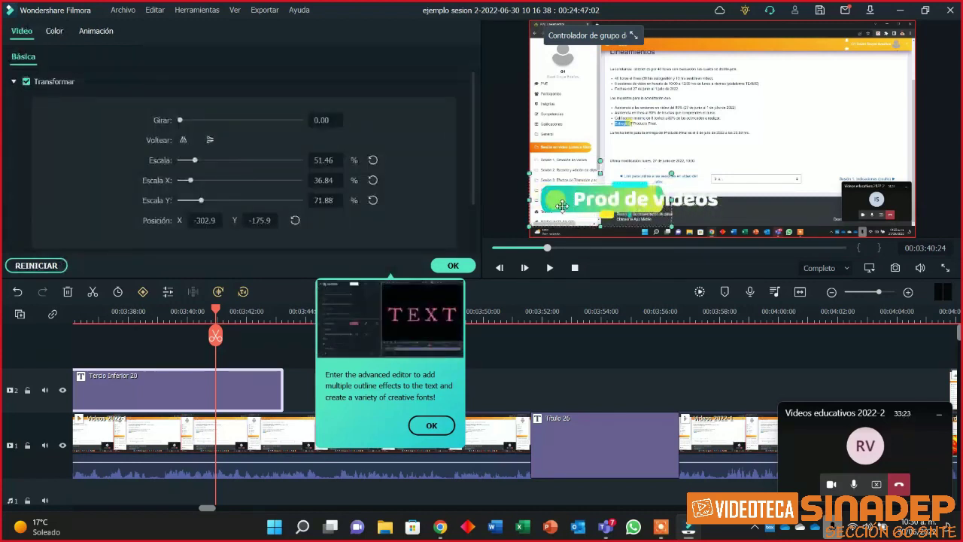
pyautogui.click(649, 208)
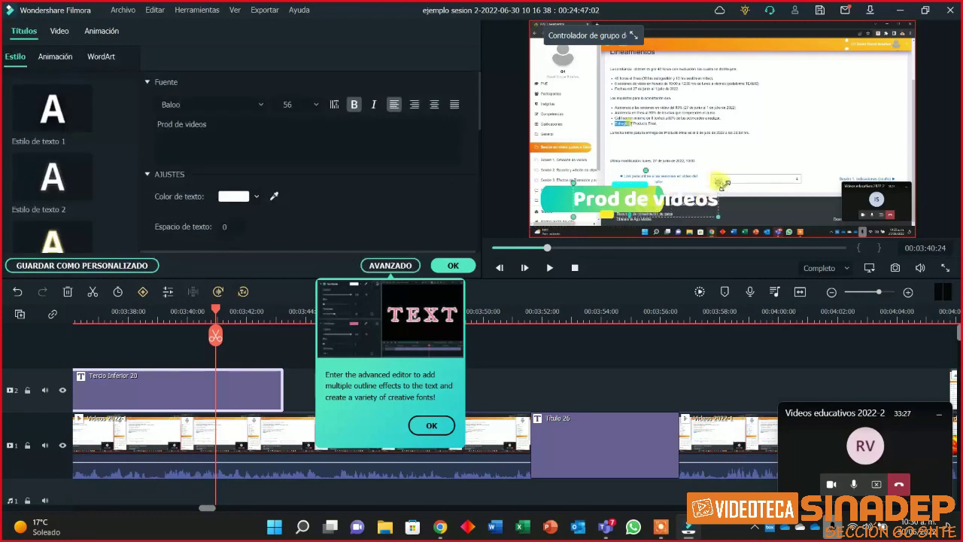
pyautogui.moveTo(721, 183); pyautogui.dragTo(619, 201)
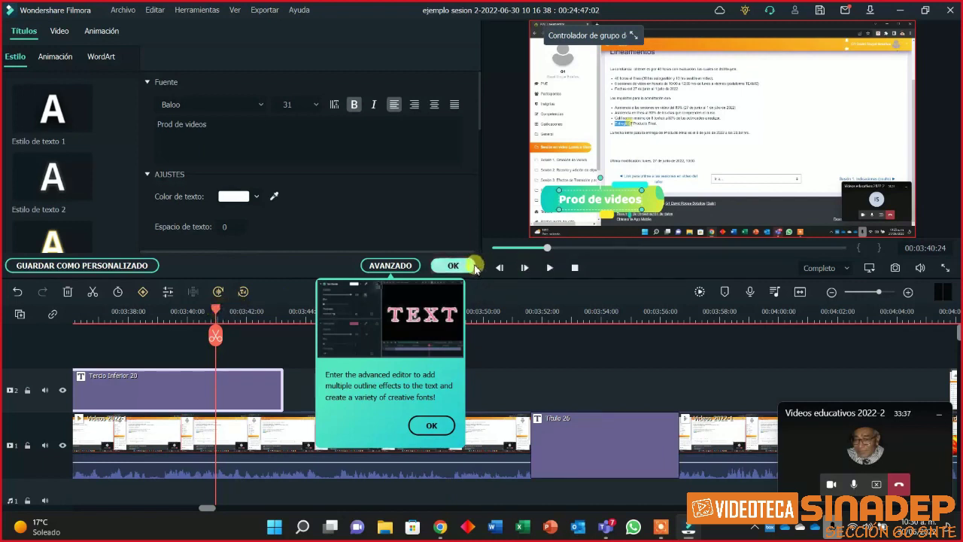
pyautogui.click(474, 266)
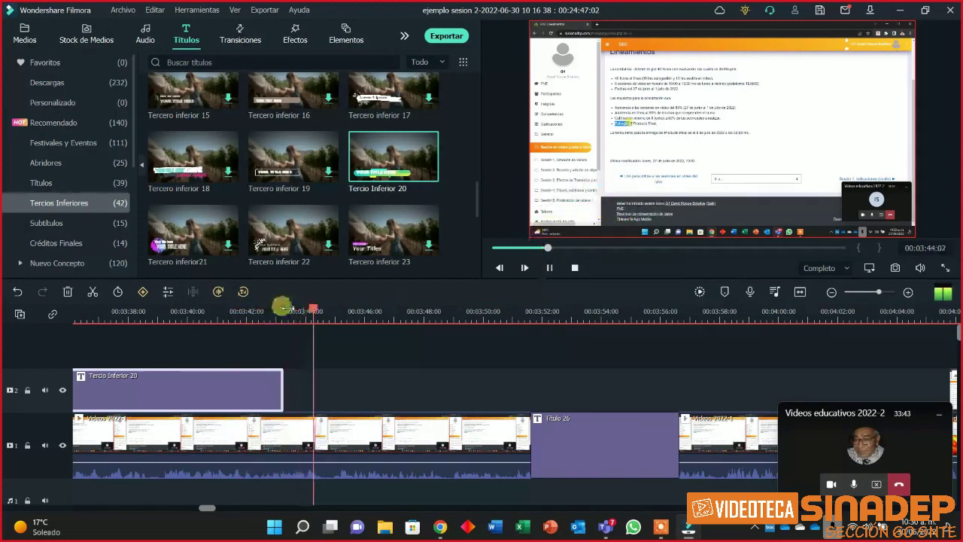
# - Play back the resized 'Prod de videos' title, then scroll the timeline ahead to around 05:26
pyautogui.moveTo(336, 307); pyautogui.dragTo(695, 387)
pyautogui.press('space')
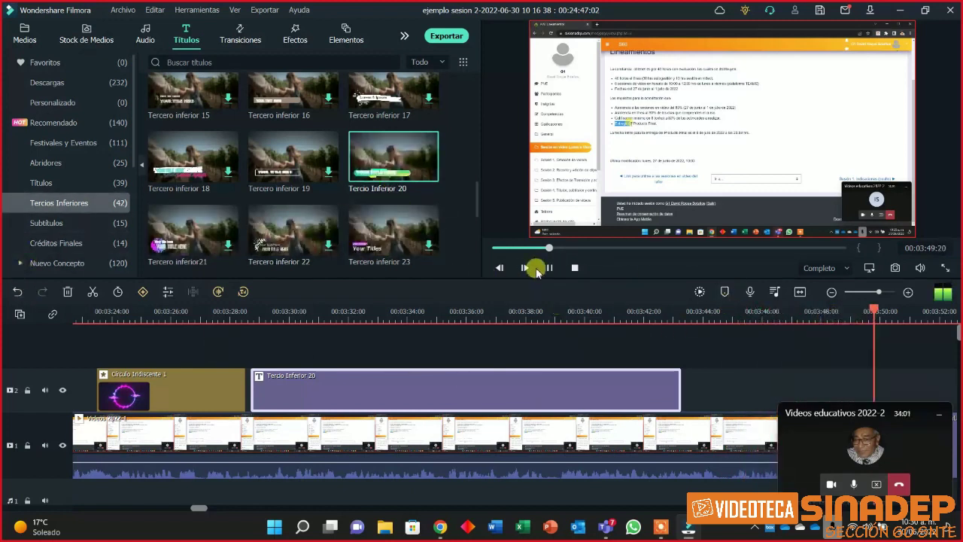
pyautogui.click(550, 268)
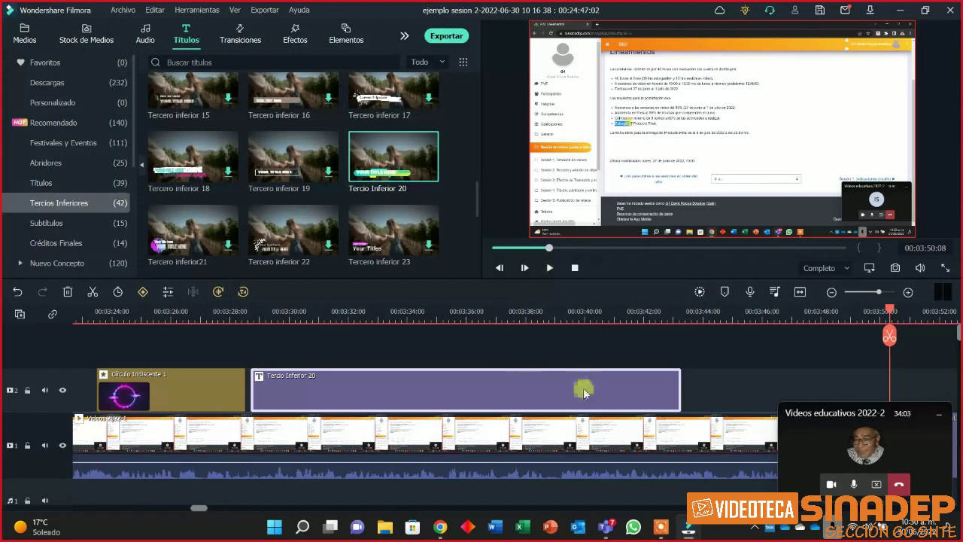
pyautogui.moveTo(889, 313); pyautogui.dragTo(757, 313)
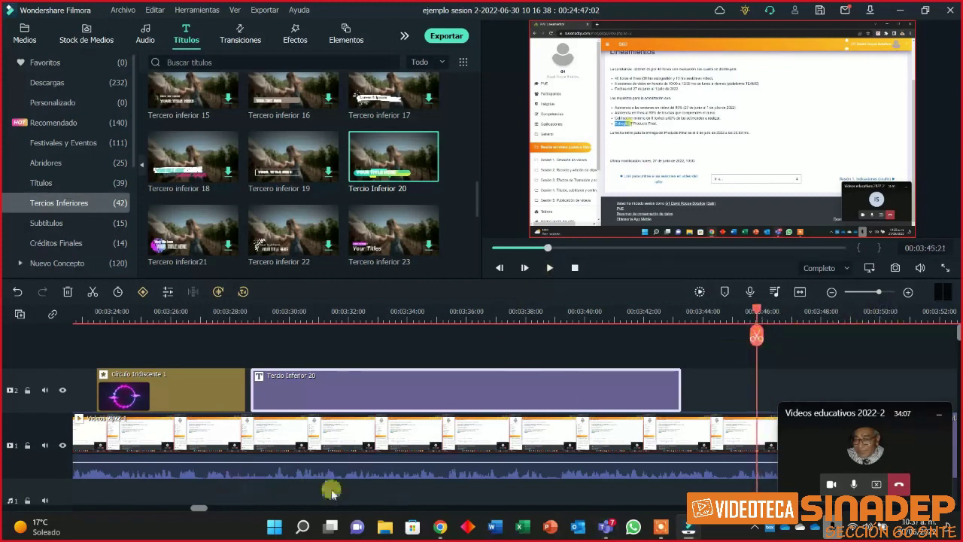
pyautogui.moveTo(201, 512); pyautogui.dragTo(262, 511)
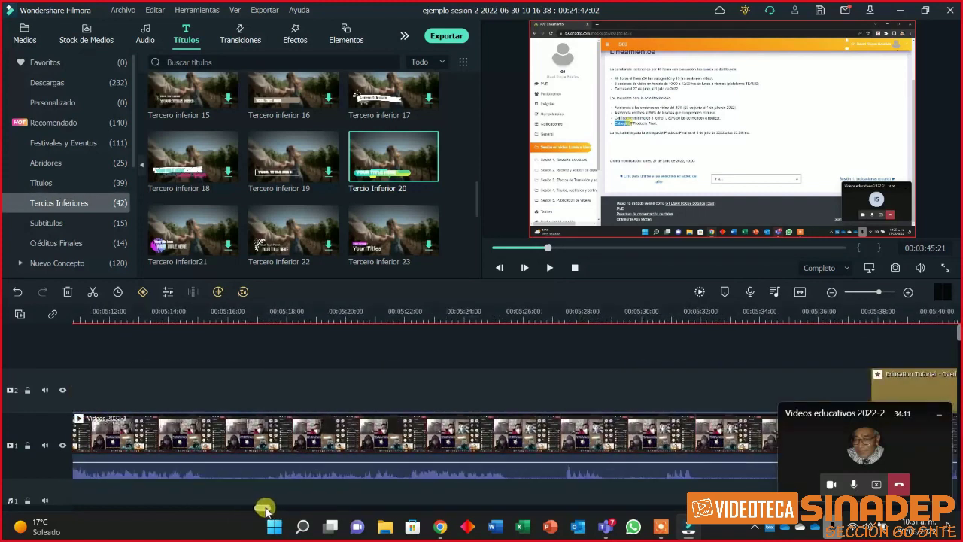
# - Place the Subtítulos 5 template from the Subtítulos category on track 2 at about 05:15
pyautogui.click(71, 224)
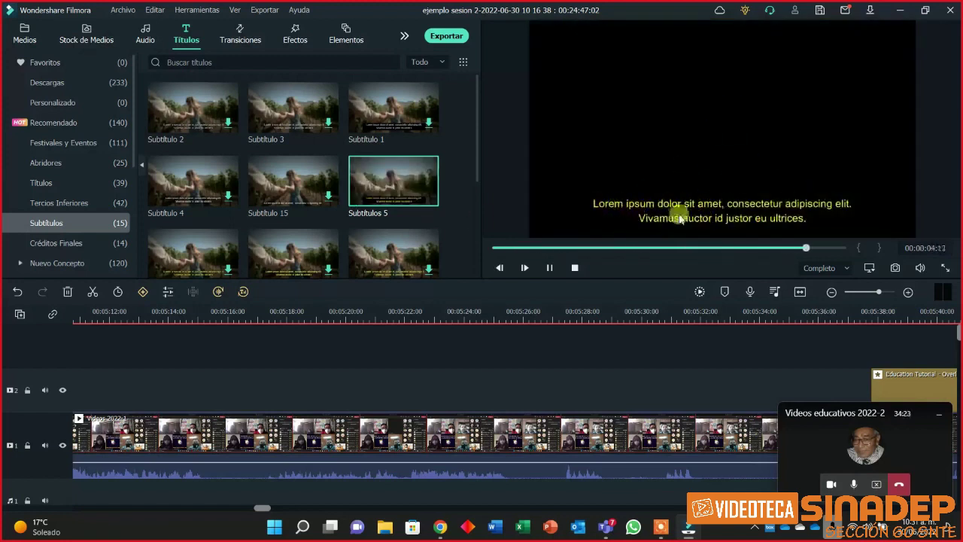
pyautogui.moveTo(379, 196); pyautogui.dragTo(191, 394)
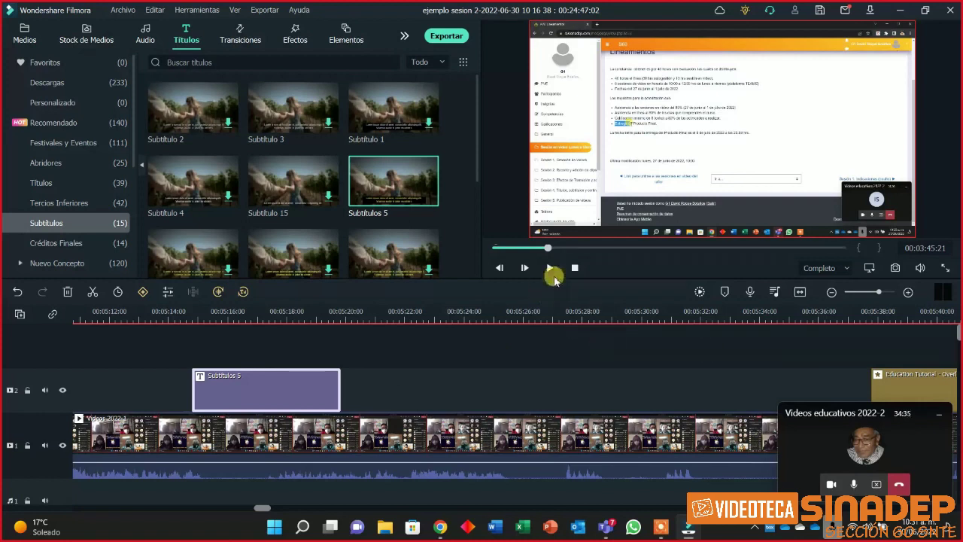
# - Replace the Subtítulos 5 placeholder with 'Este es un ejemplo de subtitulos' and apply it
pyautogui.click(258, 313)
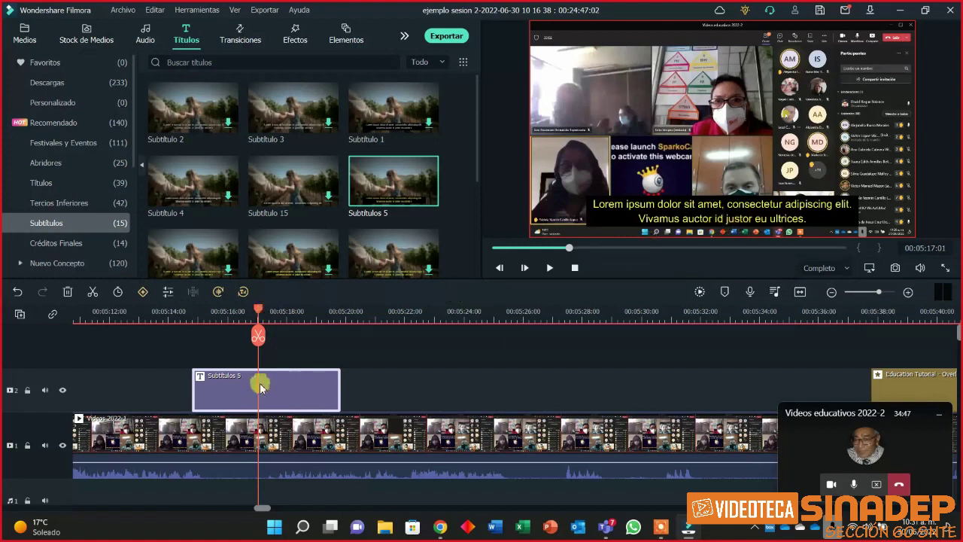
pyautogui.click(662, 214)
pyautogui.doubleClick(666, 209)
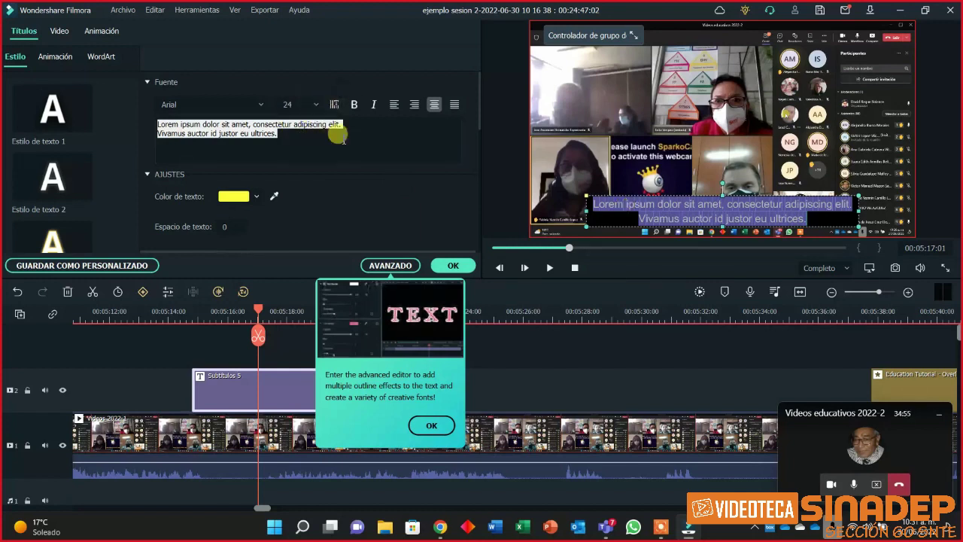
pyautogui.write('Este')
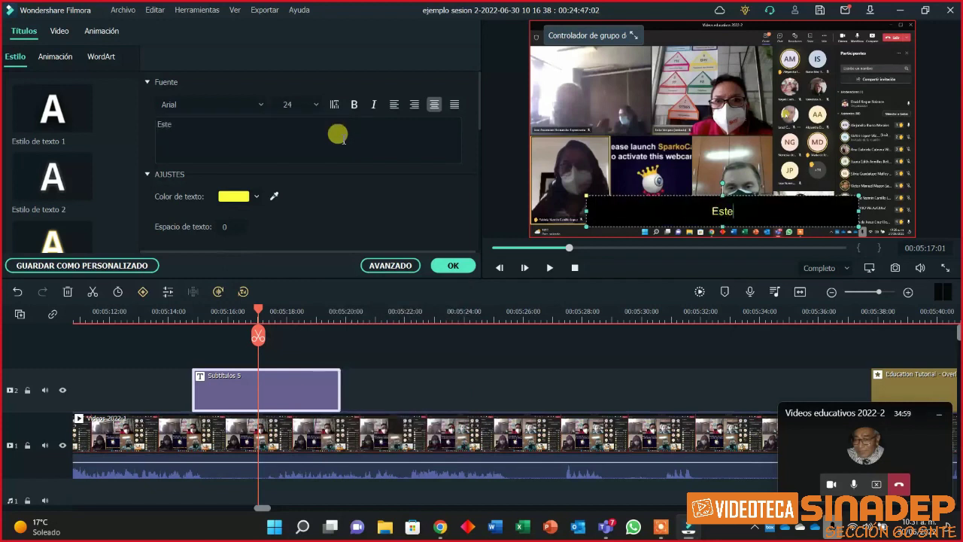
pyautogui.write(' es un ejemp')
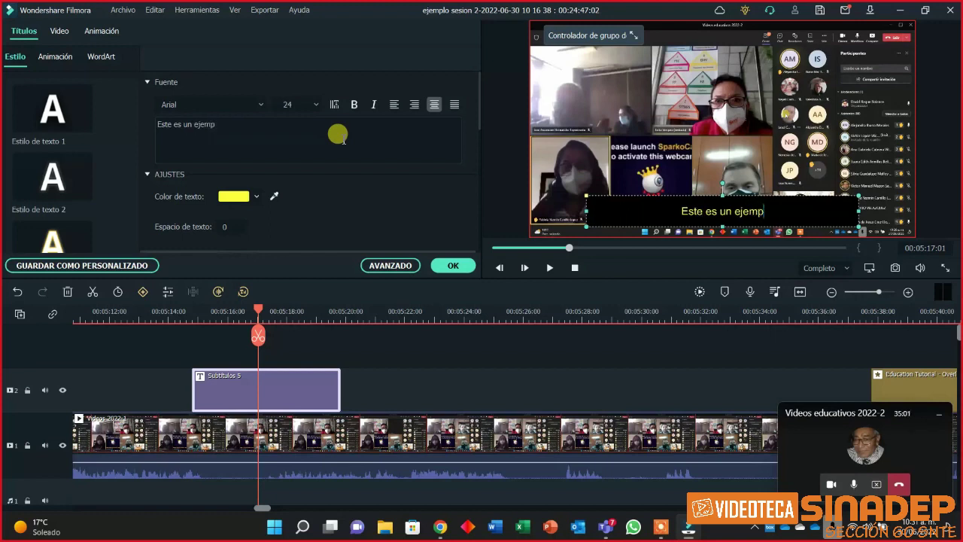
pyautogui.write('lo de subtitulos')
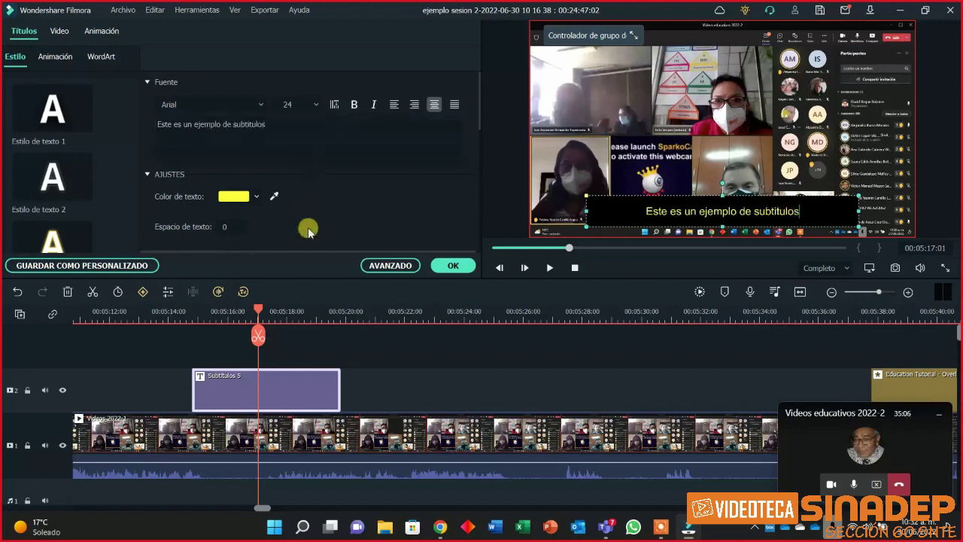
pyautogui.click(460, 266)
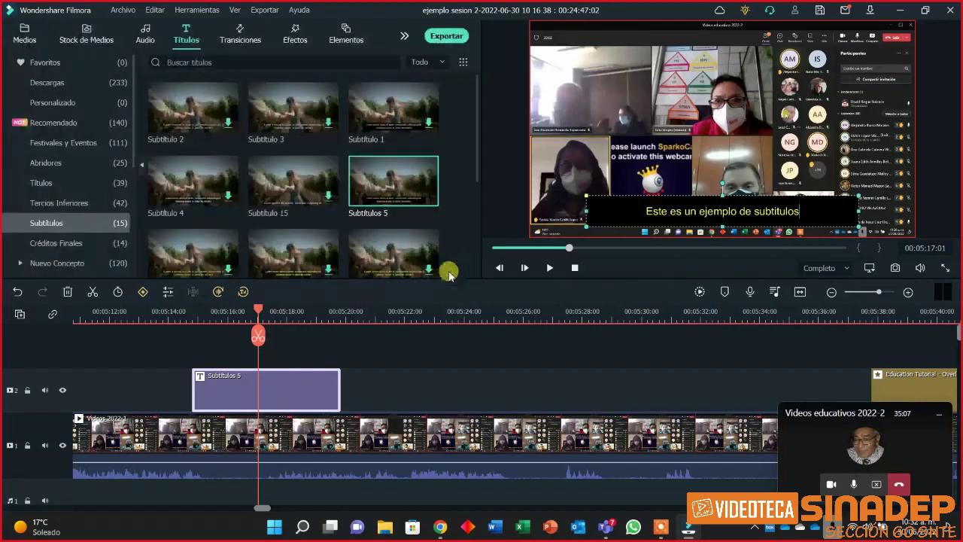
# - Trim the Subtítulos 5 clip to 00:00:02:20, ending at 00:05:17:15, checking it by scrubbing
pyautogui.moveTo(258, 311); pyautogui.dragTo(189, 350)
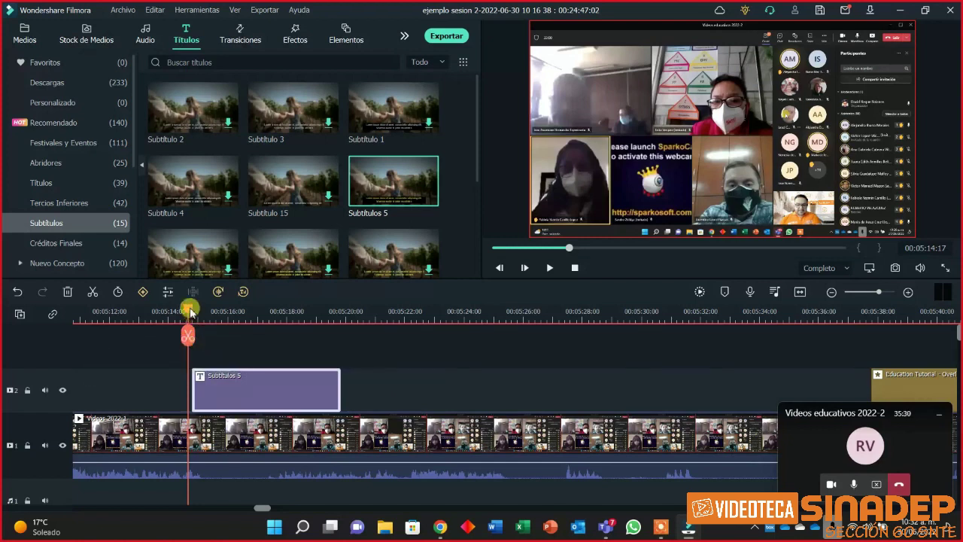
pyautogui.click(195, 311)
pyautogui.moveTo(195, 311); pyautogui.dragTo(201, 311)
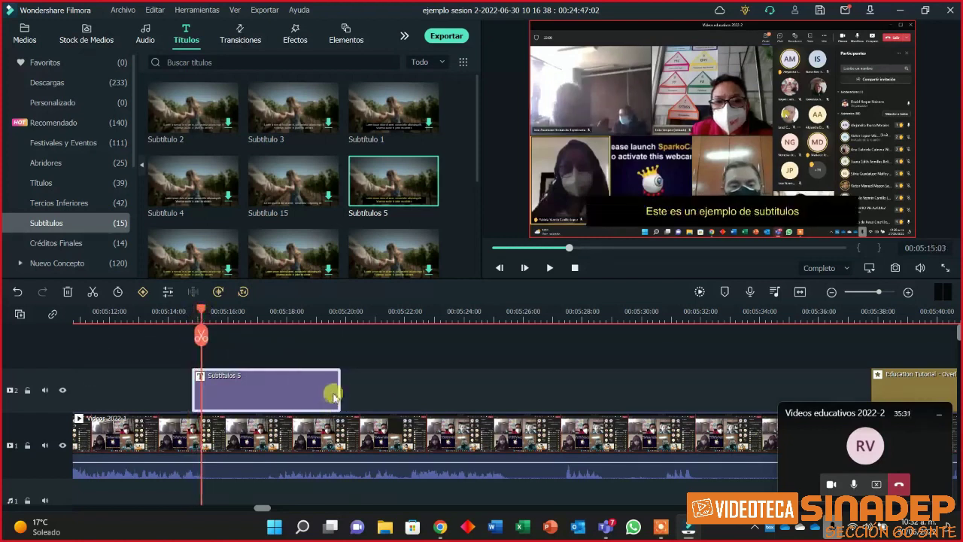
pyautogui.moveTo(340, 389); pyautogui.dragTo(264, 385)
pyautogui.moveTo(200, 311); pyautogui.dragTo(243, 316)
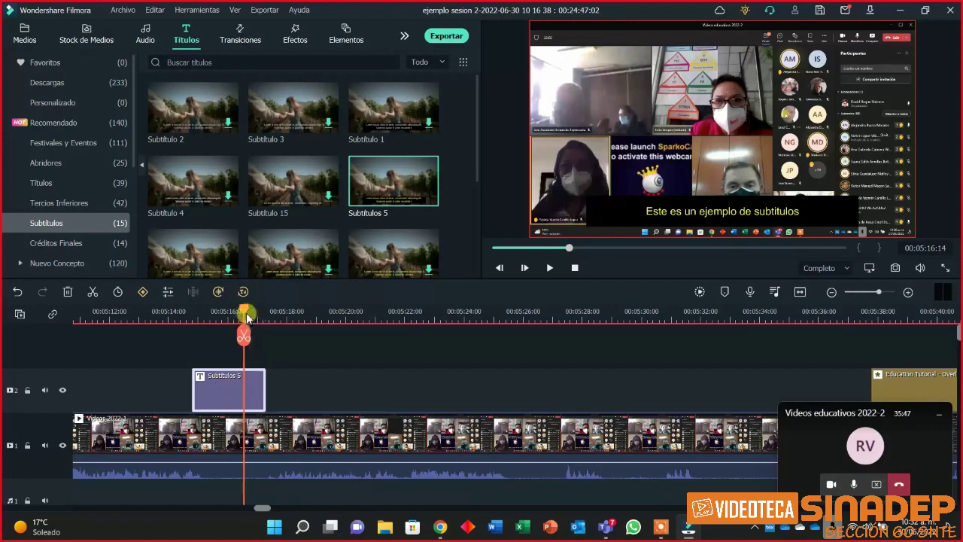
# - Add a Subtítulo 15 caption right after Subtítulos 5 on track 2 and shorten it
pyautogui.click(290, 171)
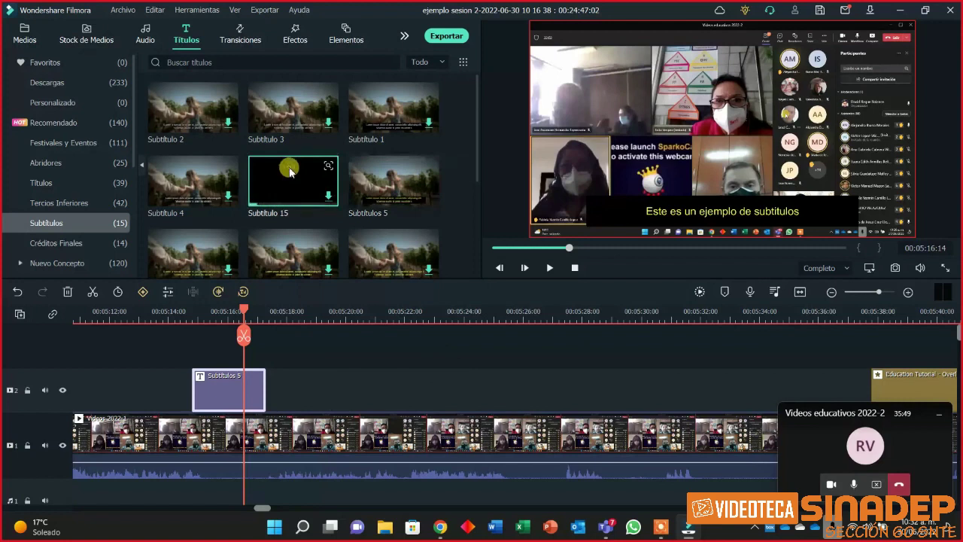
pyautogui.moveTo(275, 172); pyautogui.dragTo(278, 389)
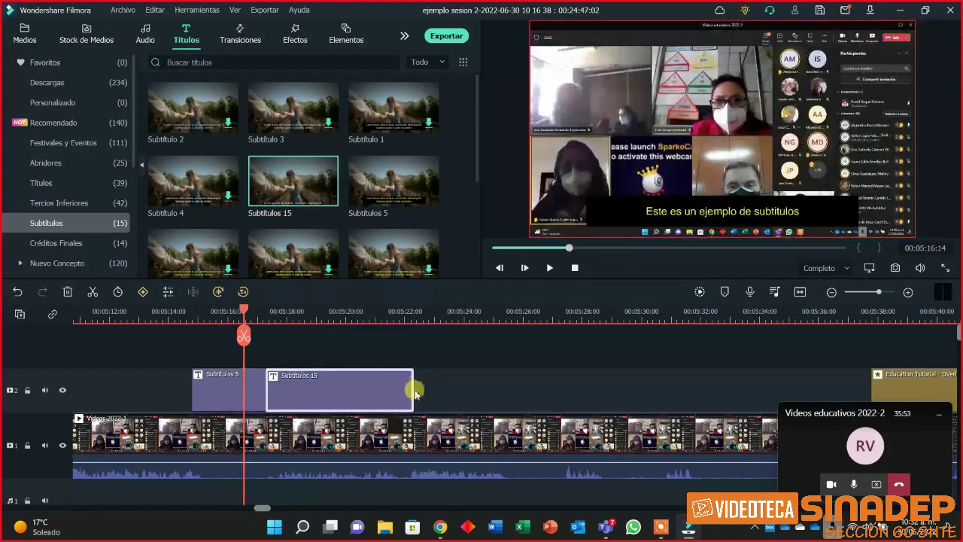
pyautogui.moveTo(413, 391); pyautogui.dragTo(346, 390)
# - Play back both captions and return to the Lorem ipsum caption
pyautogui.click(550, 268)
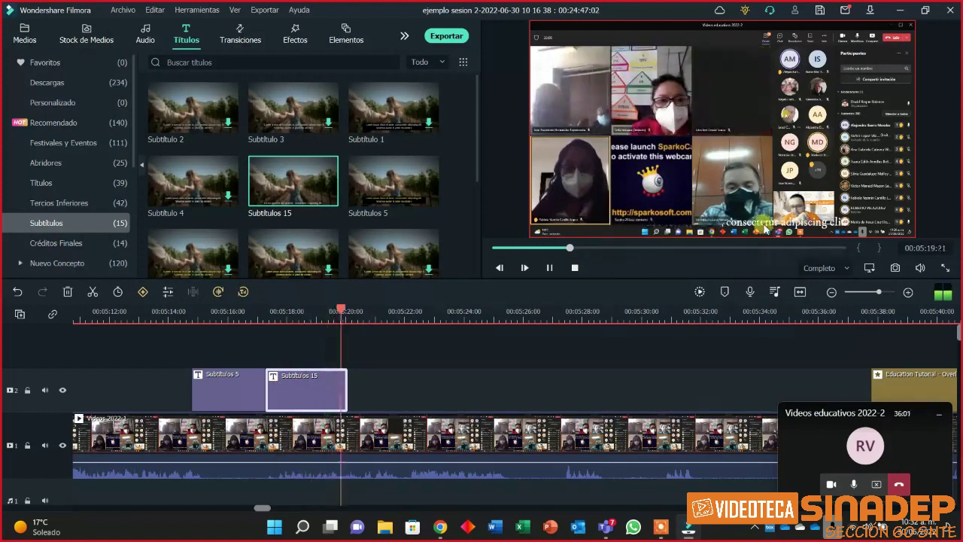
pyautogui.click(549, 268)
pyautogui.scroll(-3, 305, 207)
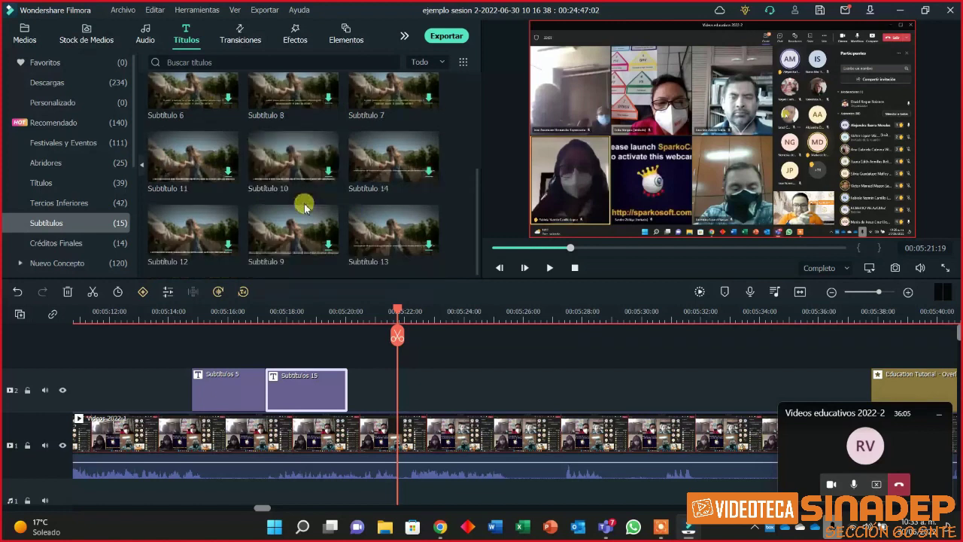
pyautogui.scroll(3, 305, 207)
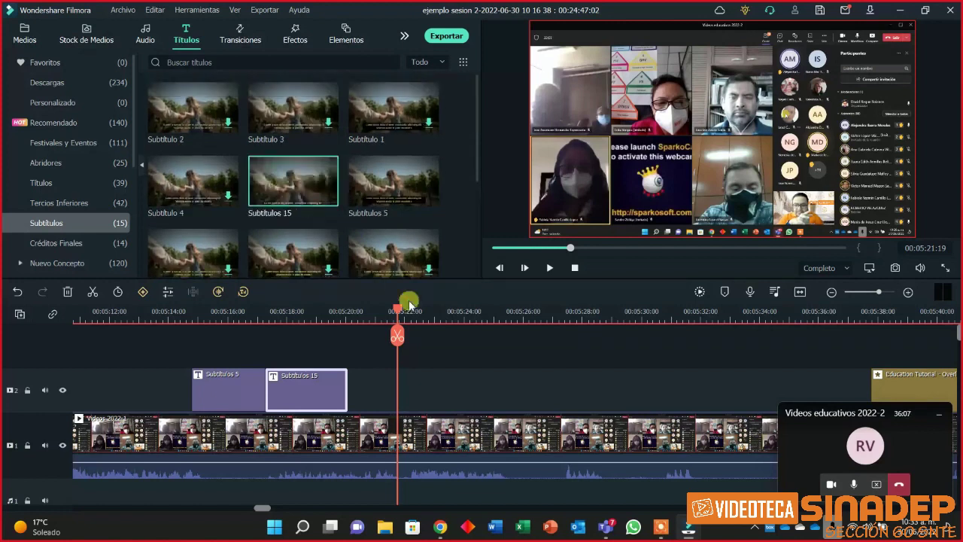
pyautogui.moveTo(397, 311); pyautogui.dragTo(279, 335)
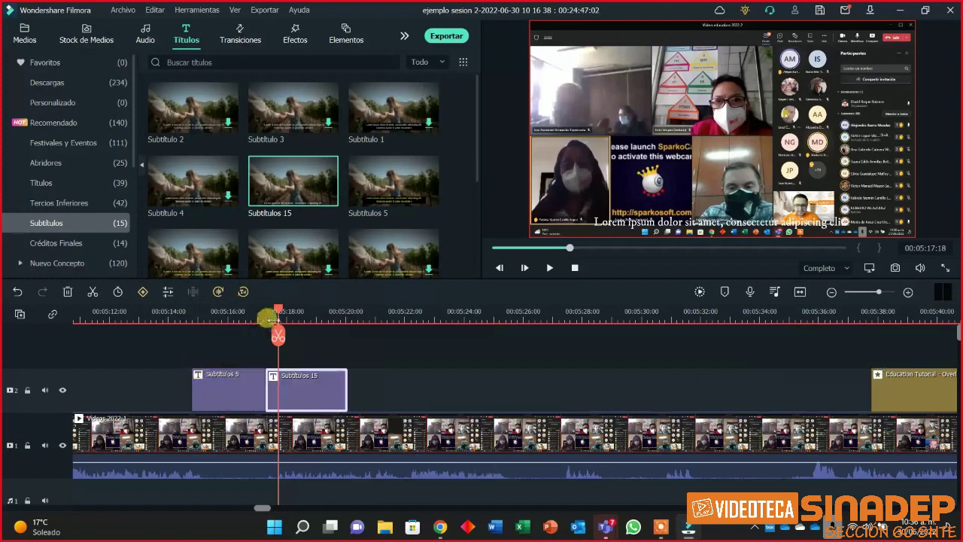
# - Scrub back to about 00:02:09 and zoom out to show the whole 25-minute project
pyautogui.moveTo(278, 310); pyautogui.dragTo(3, 350)
pyautogui.scroll(5, 555, 366)
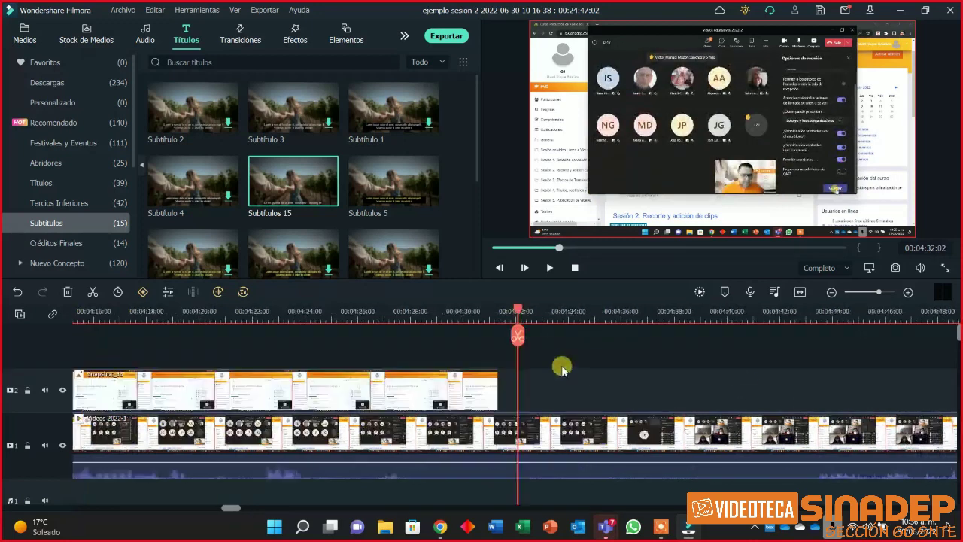
pyautogui.moveTo(517, 310); pyautogui.dragTo(15, 333)
pyautogui.moveTo(72, 311); pyautogui.dragTo(1, 235)
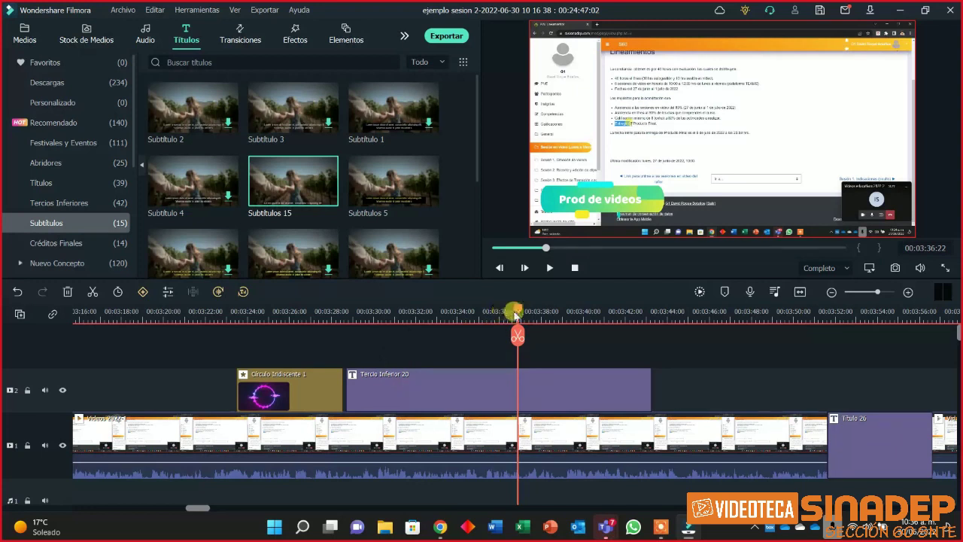
pyautogui.moveTo(512, 311); pyautogui.dragTo(2, 337)
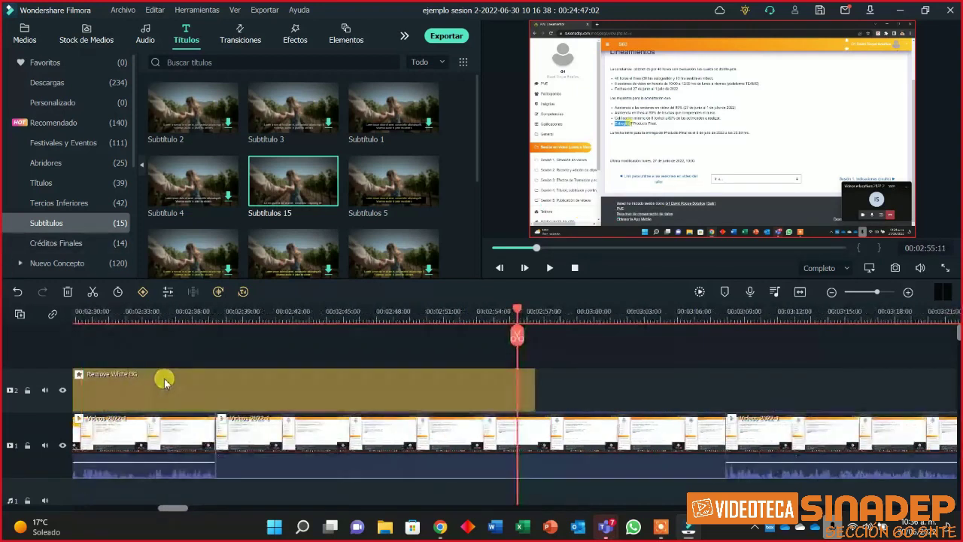
pyautogui.moveTo(518, 310); pyautogui.dragTo(5, 387)
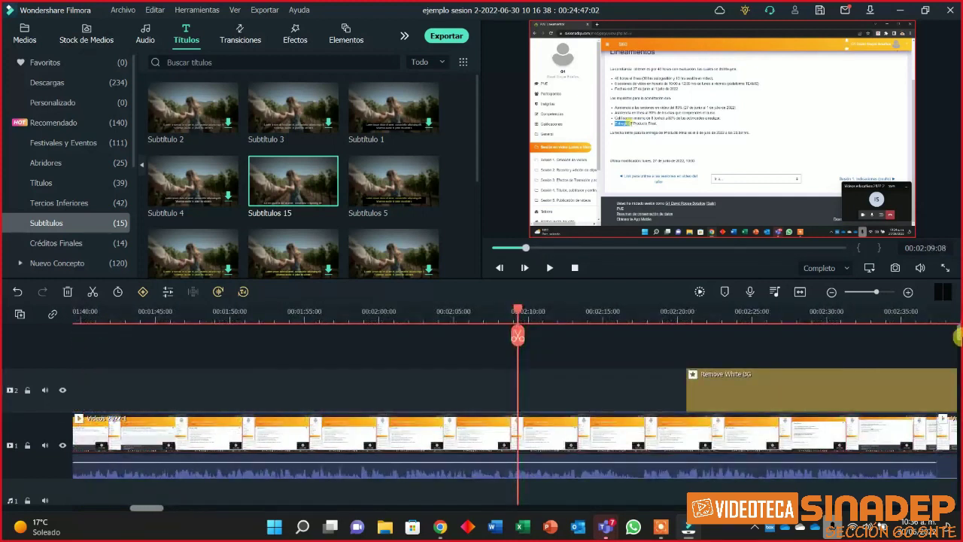
pyautogui.click(908, 292)
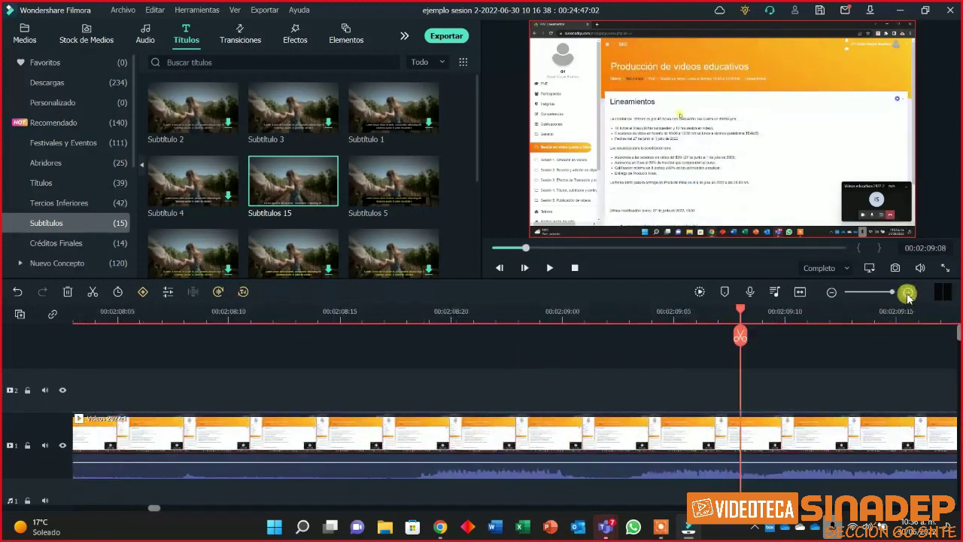
pyautogui.click(832, 293)
pyautogui.click(832, 292)
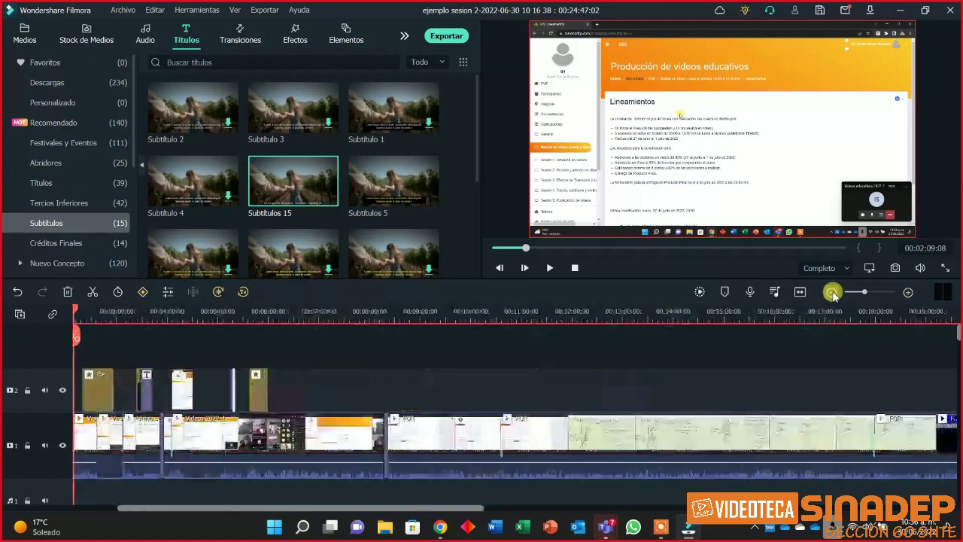
# - Return to 00:00:00, zoom in, and play from 00:00:05:14 to the 'Producción de videos educativos' intro
pyautogui.click(76, 315)
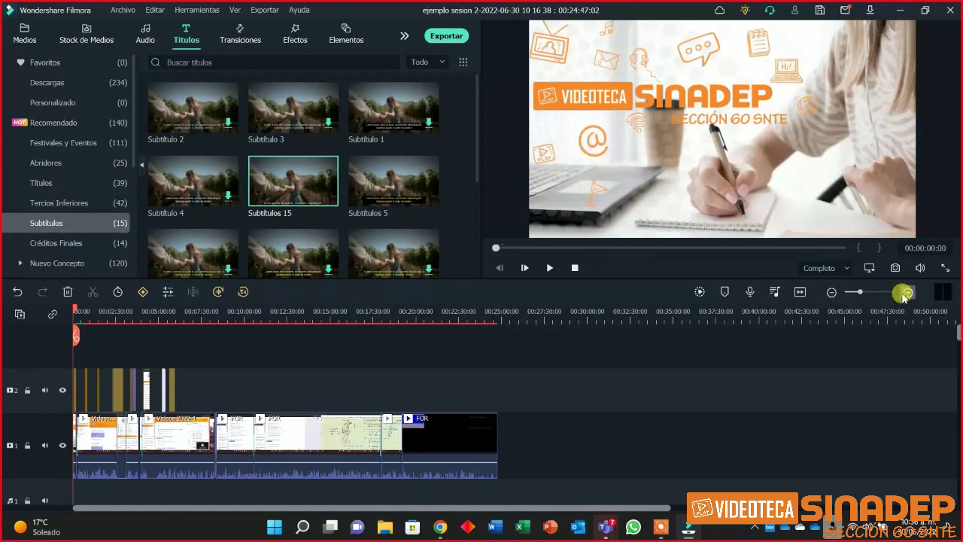
pyautogui.click(907, 292)
pyautogui.click(908, 292)
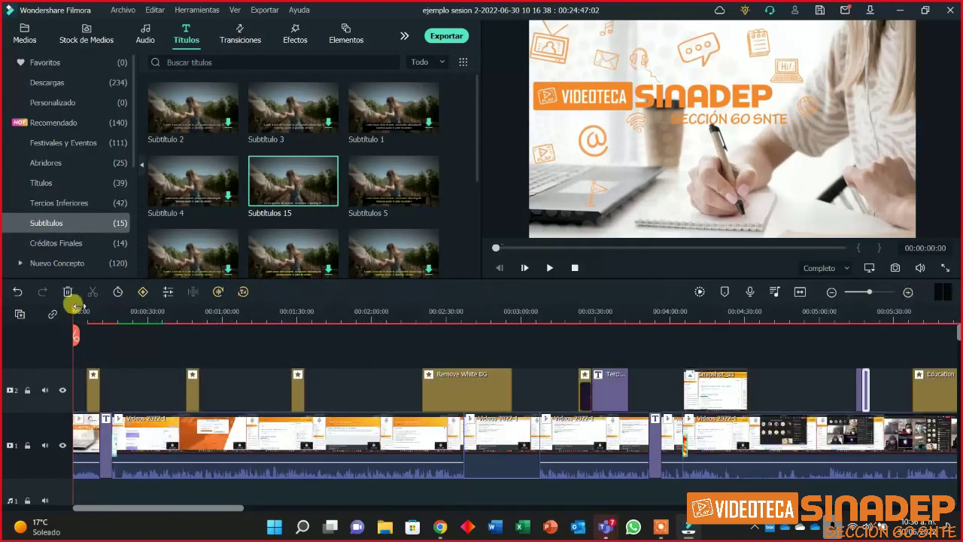
pyautogui.moveTo(76, 310); pyautogui.dragTo(84, 309)
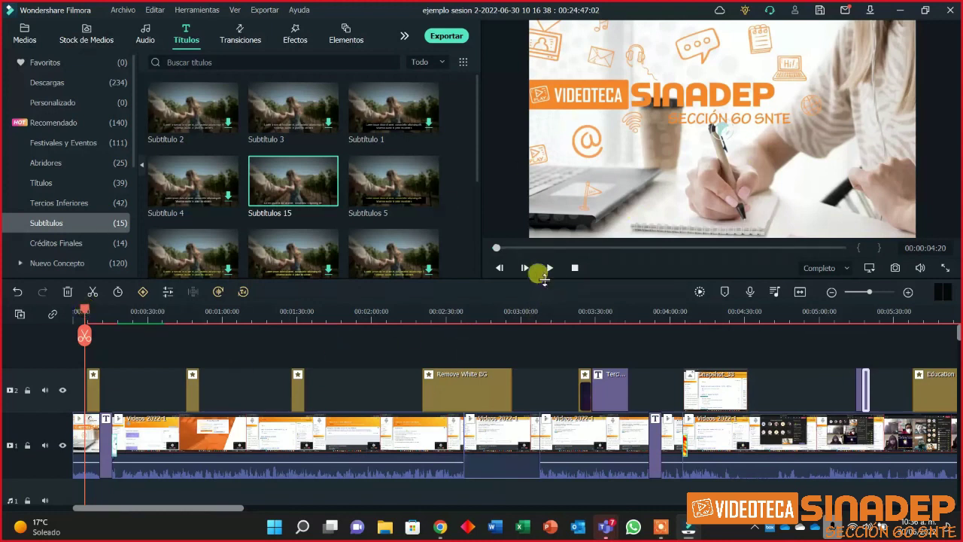
pyautogui.click(549, 268)
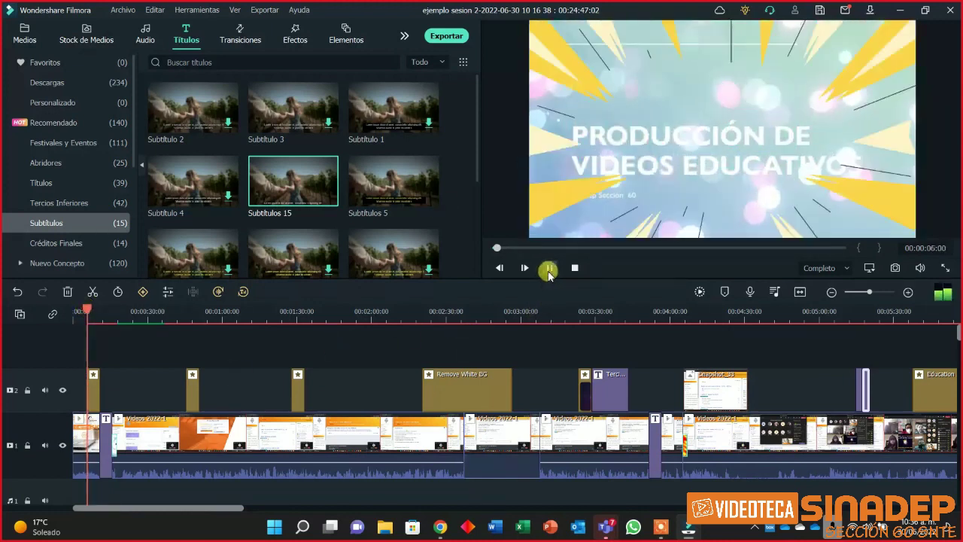
pyautogui.click(547, 268)
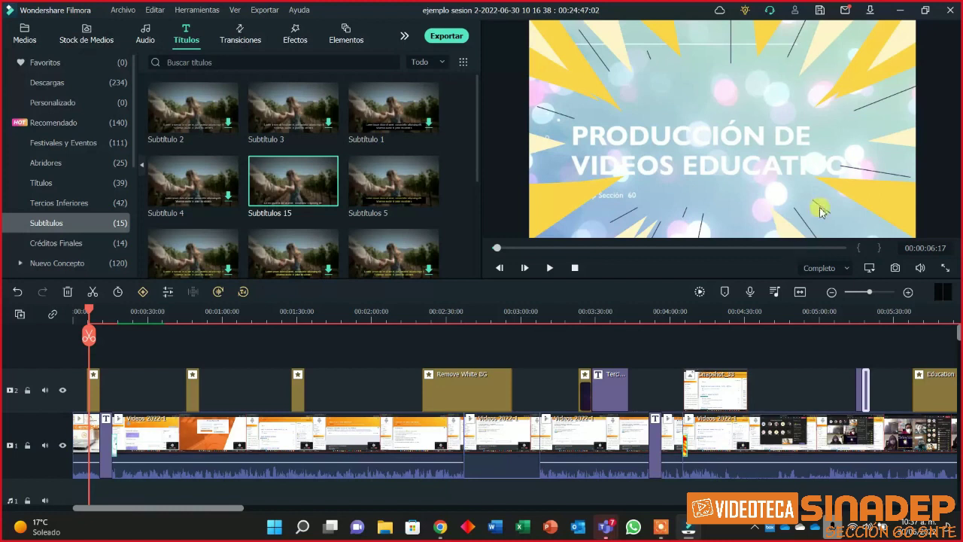
pyautogui.moveTo(647, 474)
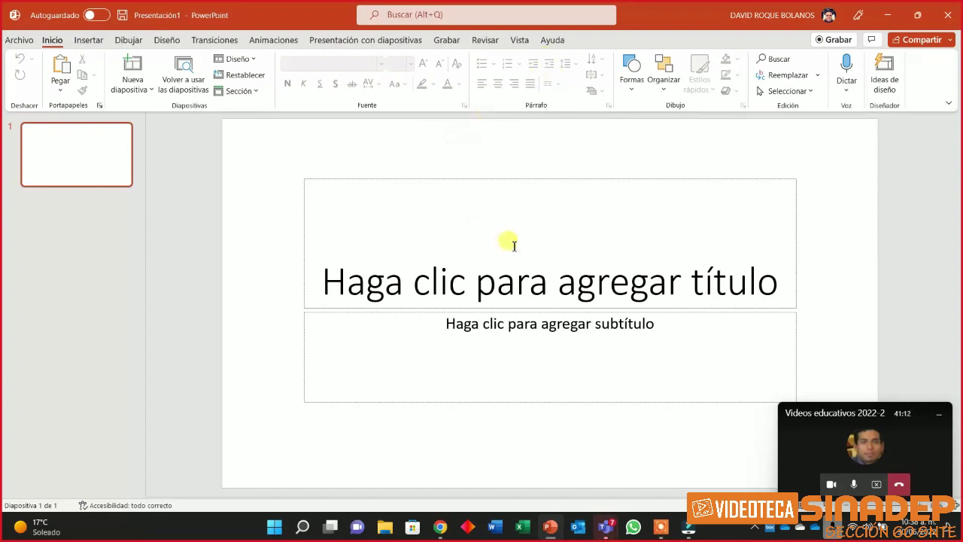
# - Type 'Sesión 4' as the first slide's title, correcting the accented letter
pyautogui.click(519, 269)
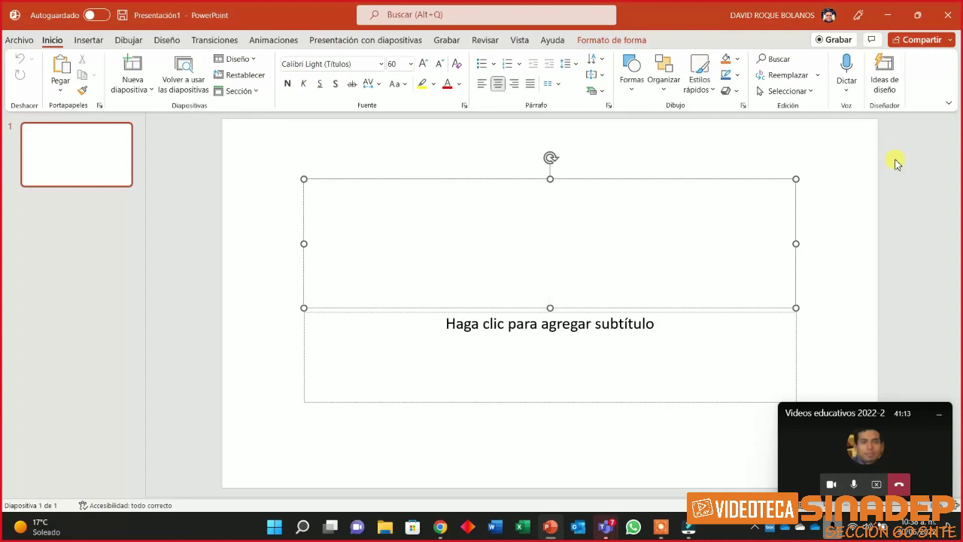
pyautogui.write('Sesio')
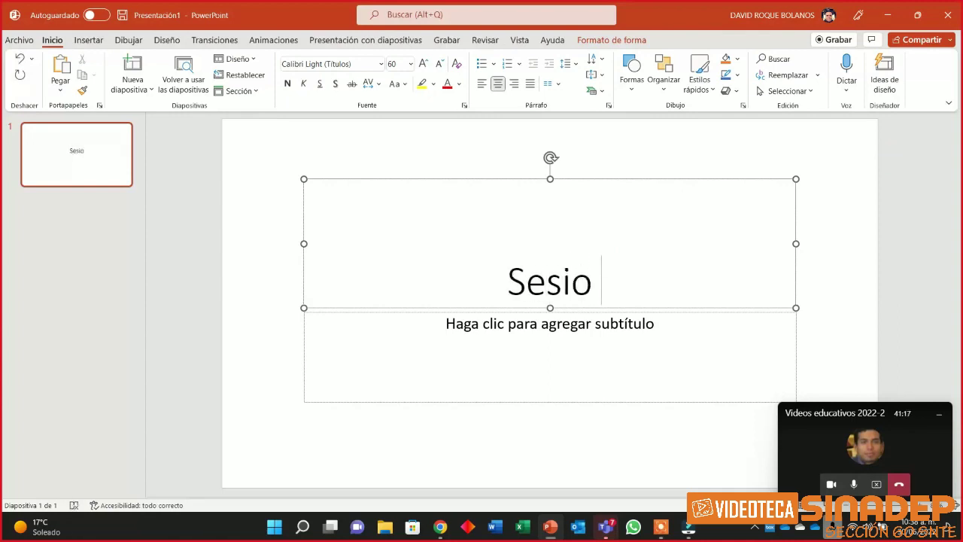
pyautogui.press('BackSpace')
pyautogui.write('ón')
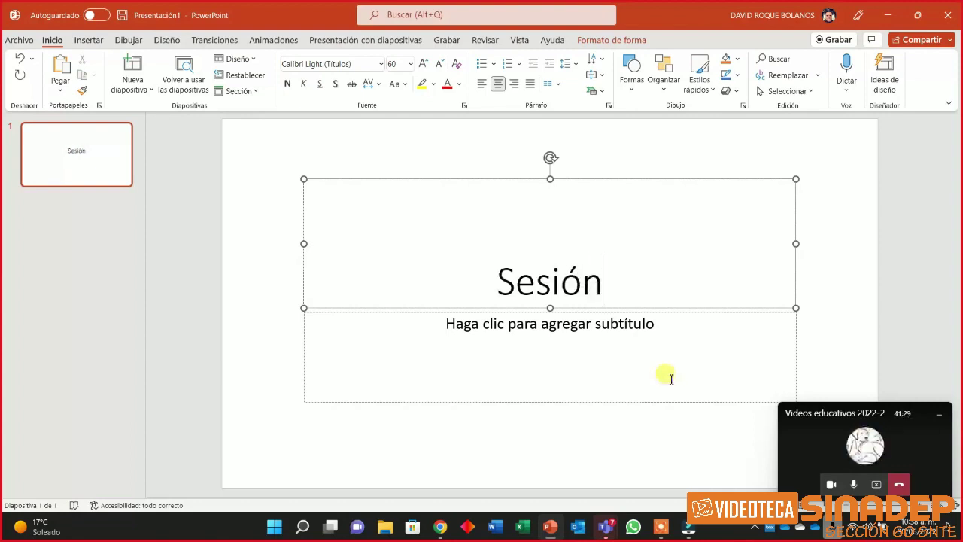
pyautogui.write('4')
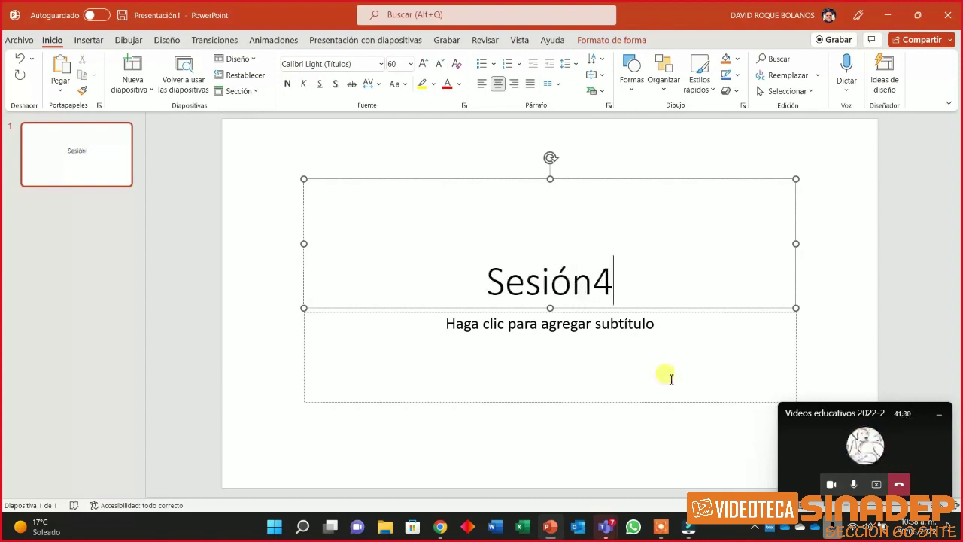
pyautogui.press('Left')
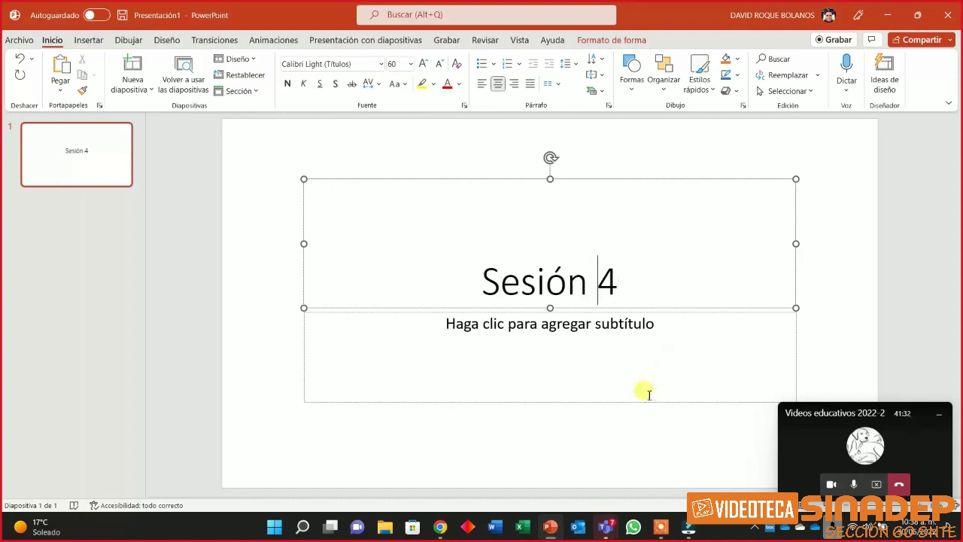
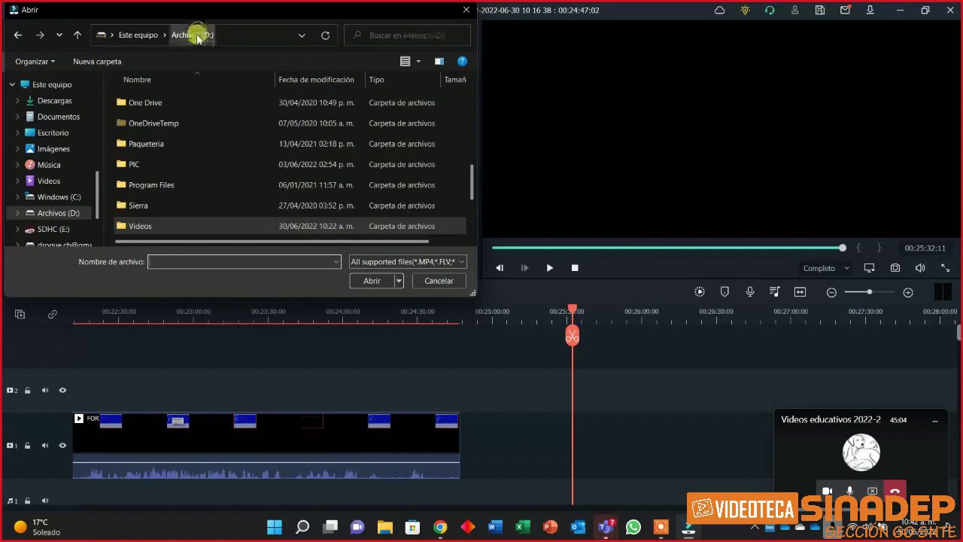
# - Import 'ejem cortinilla' from Videos editados > sinadep > pve 2022-2 and place it after the FOR clip
pyautogui.scroll(-3, 158, 184)
pyautogui.doubleClick(162, 150)
pyautogui.doubleClick(139, 143)
pyautogui.doubleClick(146, 143)
pyautogui.click(162, 124)
pyautogui.click(370, 280)
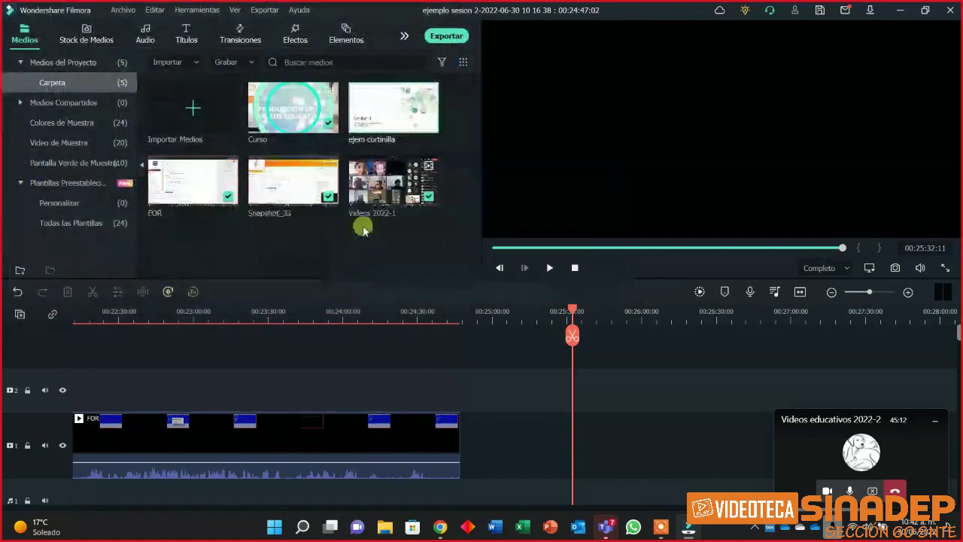
pyautogui.moveTo(429, 197); pyautogui.dragTo(468, 436)
pyautogui.moveTo(573, 310); pyautogui.dragTo(467, 311)
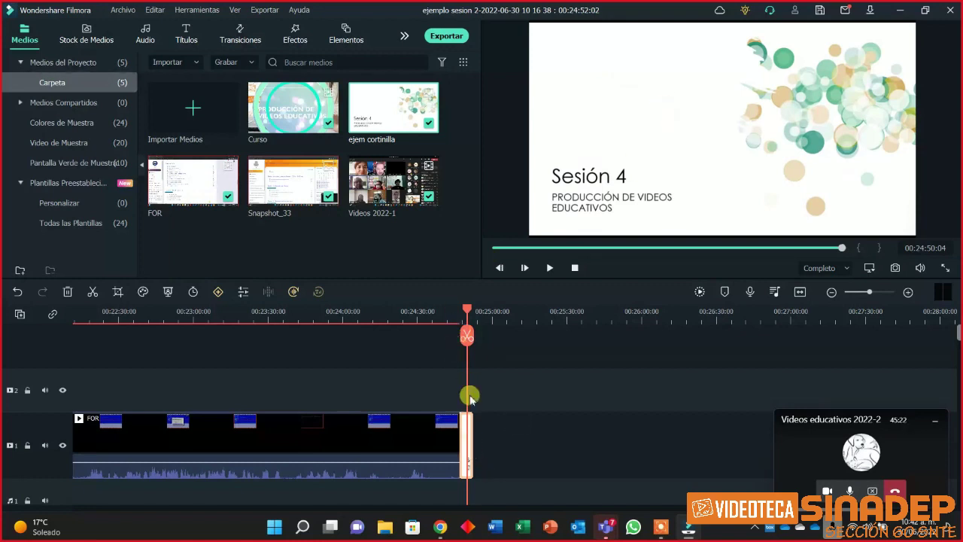
# - Browse the Recomendado music tracks in the Audio library and preview 'Ojos rojos'
pyautogui.click(145, 36)
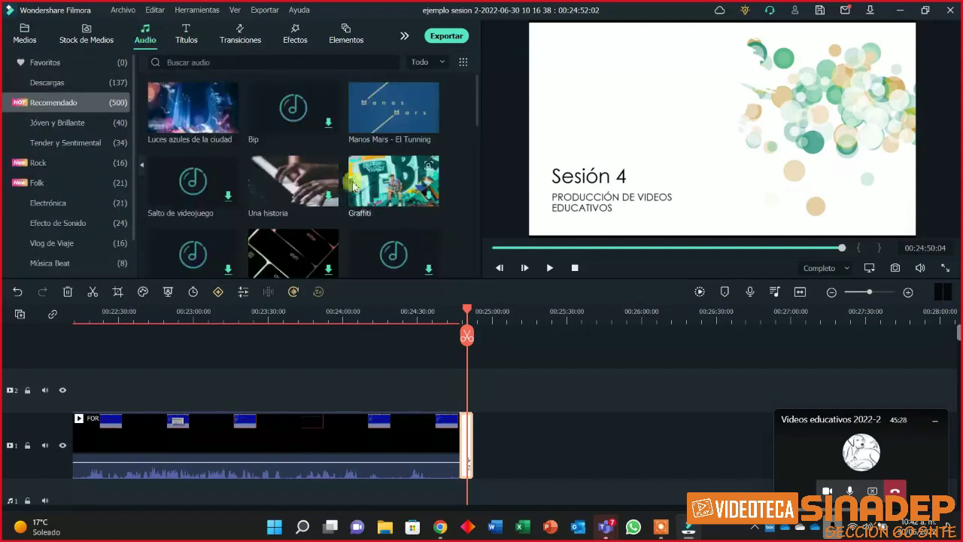
pyautogui.moveTo(194, 129)
pyautogui.scroll(-5, 248, 158)
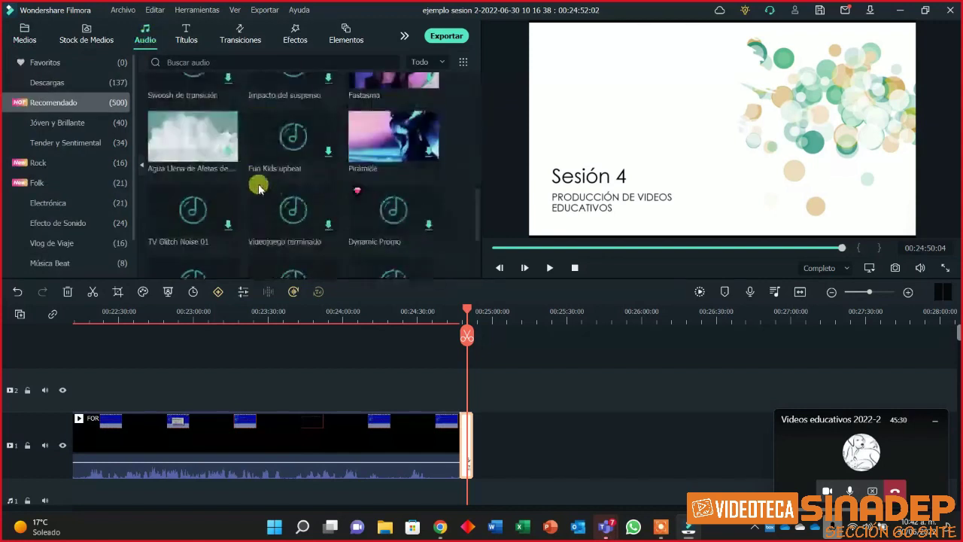
pyautogui.scroll(5, 295, 190)
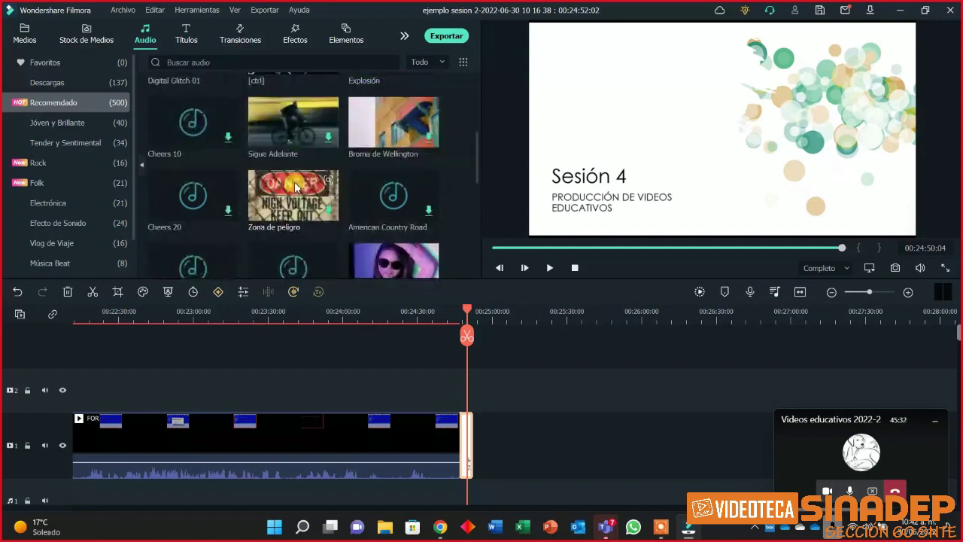
pyautogui.scroll(-4, 295, 187)
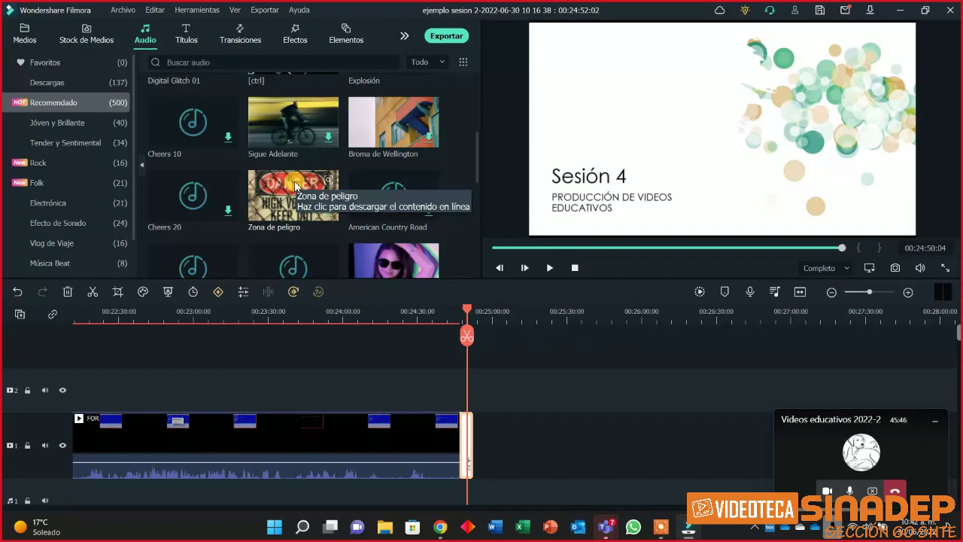
pyautogui.scroll(5, 249, 183)
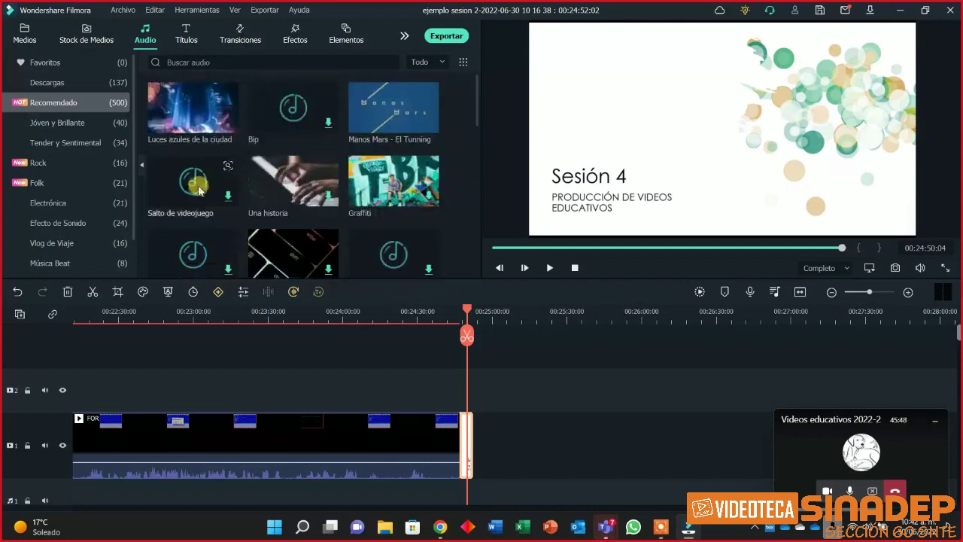
pyautogui.scroll(-5, 380, 158)
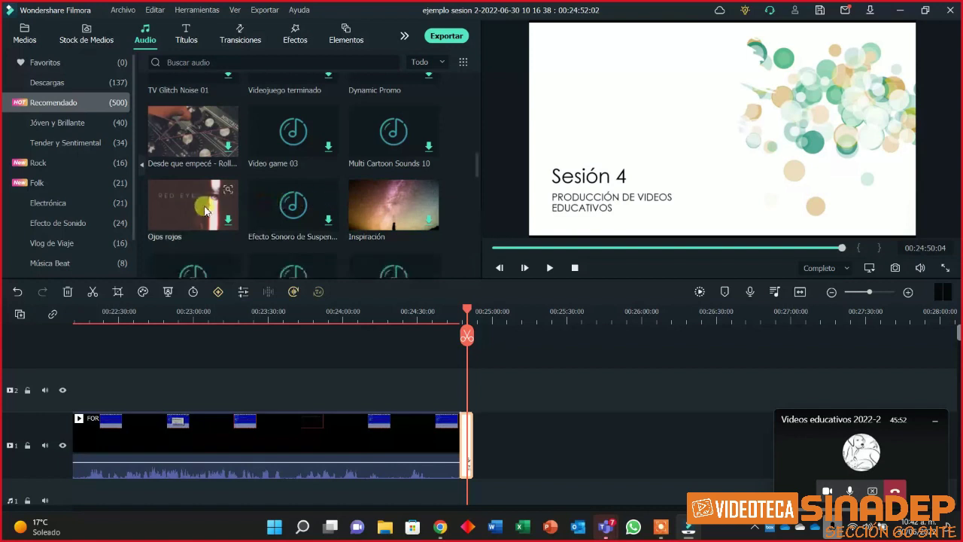
pyautogui.click(201, 209)
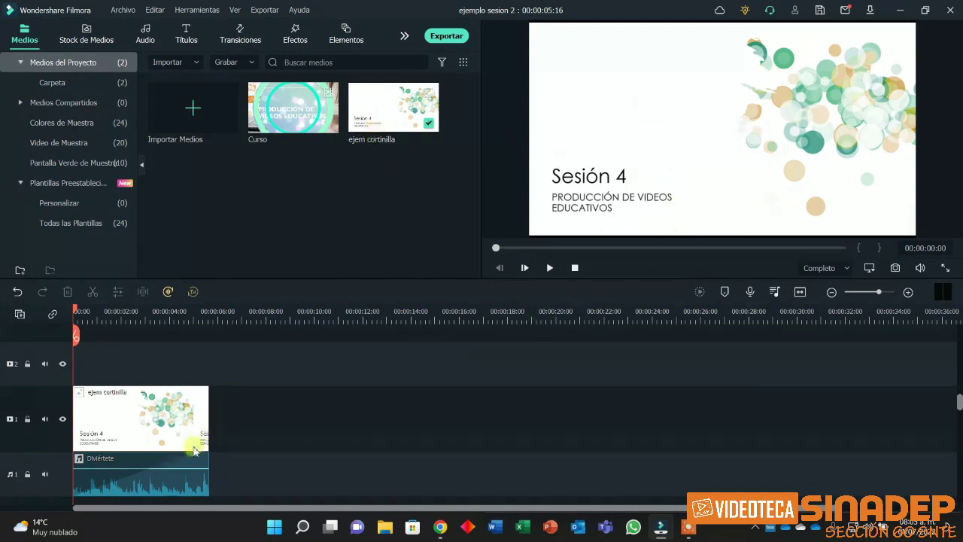
# - Trim the music clip's end, play the title with its music, then browse the Recomendado tracks
pyautogui.moveTo(198, 461); pyautogui.dragTo(72, 456)
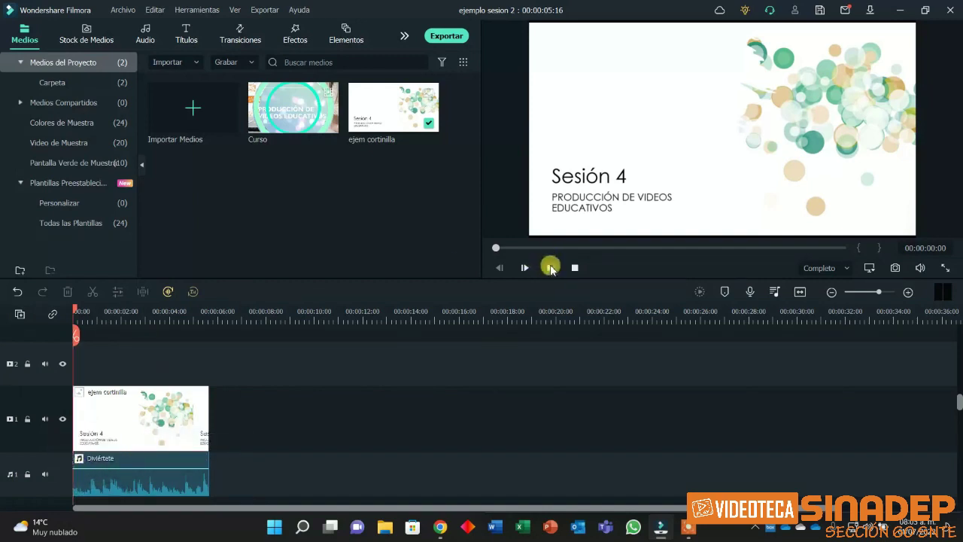
pyautogui.click(551, 268)
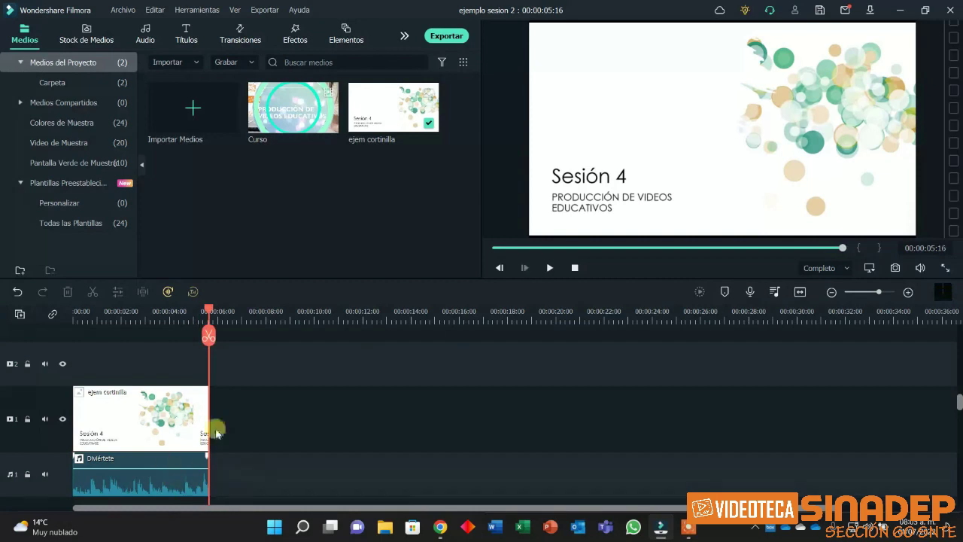
pyautogui.click(146, 42)
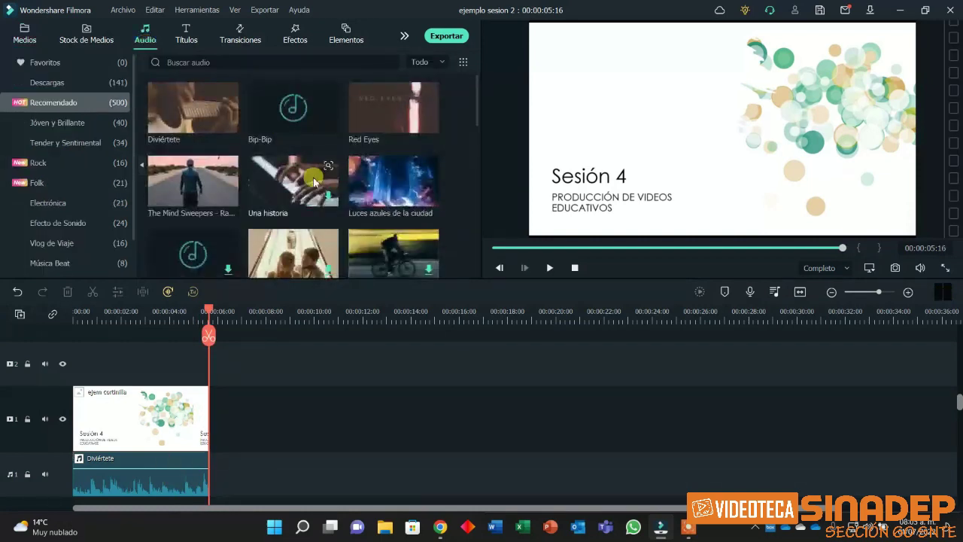
pyautogui.scroll(-5, 311, 187)
pyautogui.scroll(-2, 311, 185)
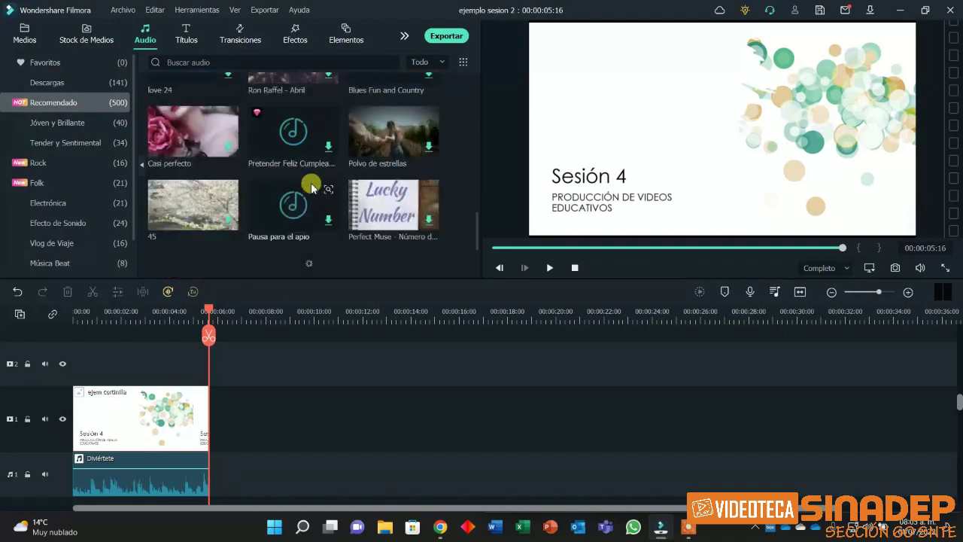
pyautogui.scroll(-4, 316, 236)
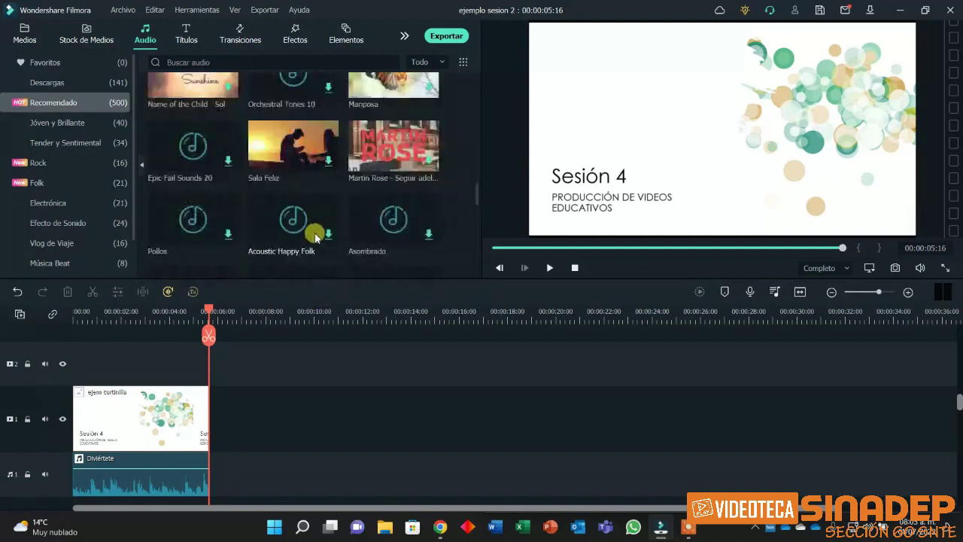
pyautogui.scroll(4, 316, 237)
pyautogui.scroll(-6, 316, 237)
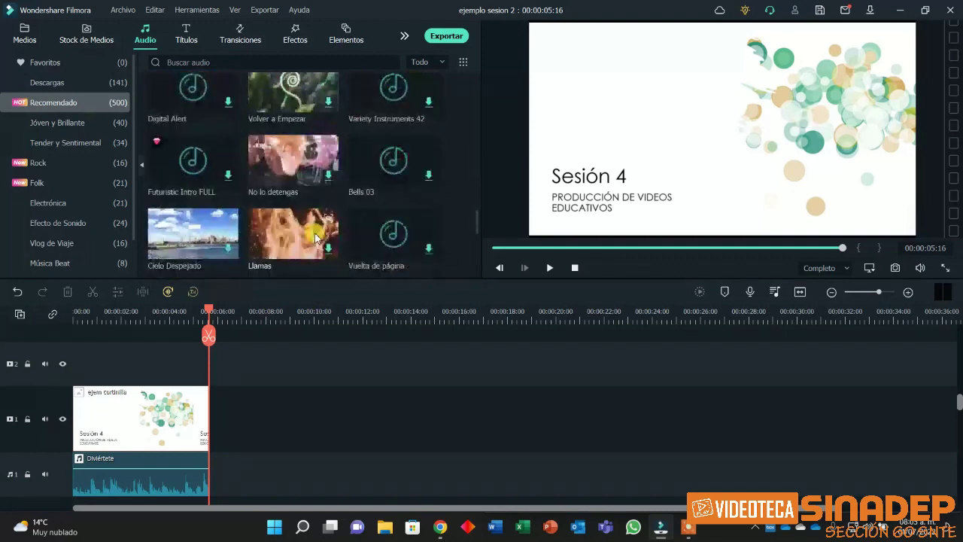
pyautogui.scroll(-5, 316, 238)
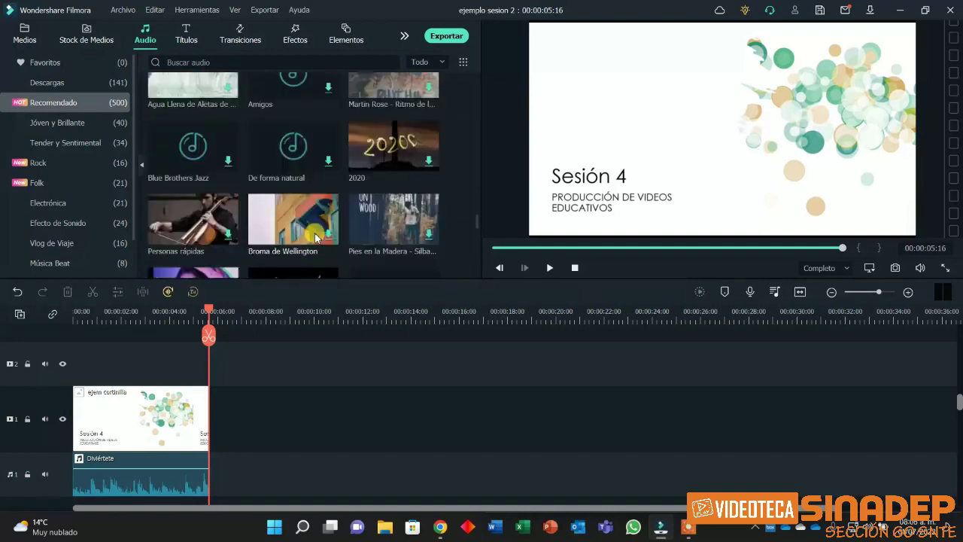
# - Search the audio library for 'divi' and drop the Diviértete result onto the audio track
pyautogui.click(224, 60)
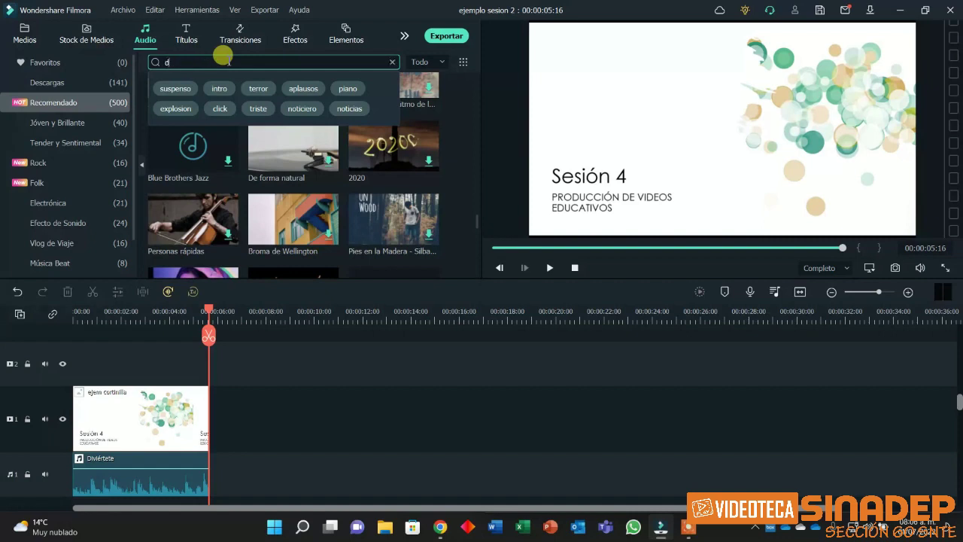
pyautogui.write('dive')
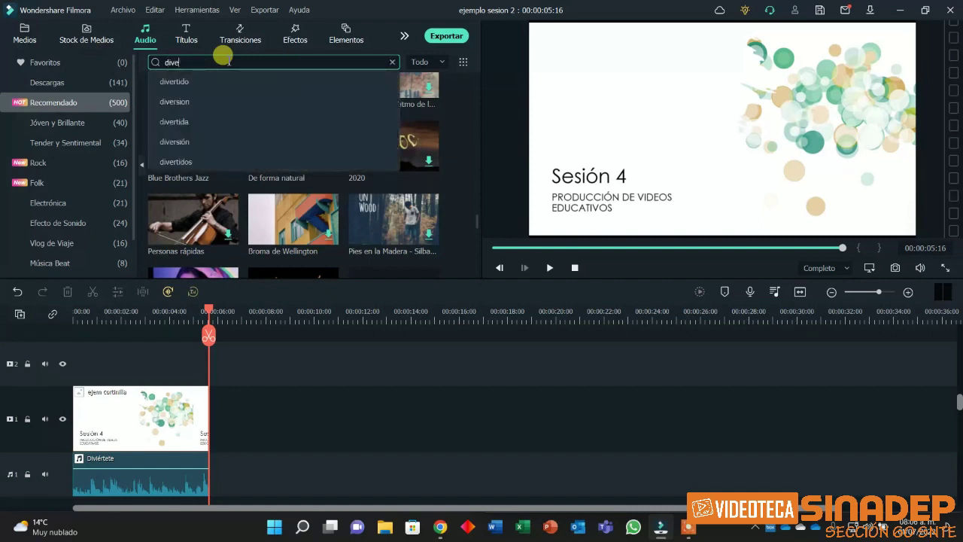
pyautogui.press('BackSpace')
pyautogui.write('ier')
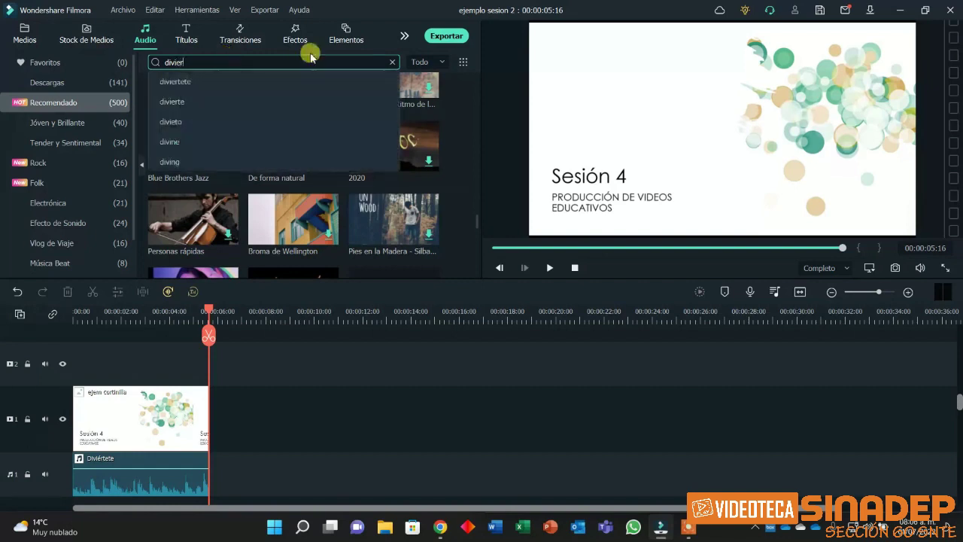
pyautogui.press('Return')
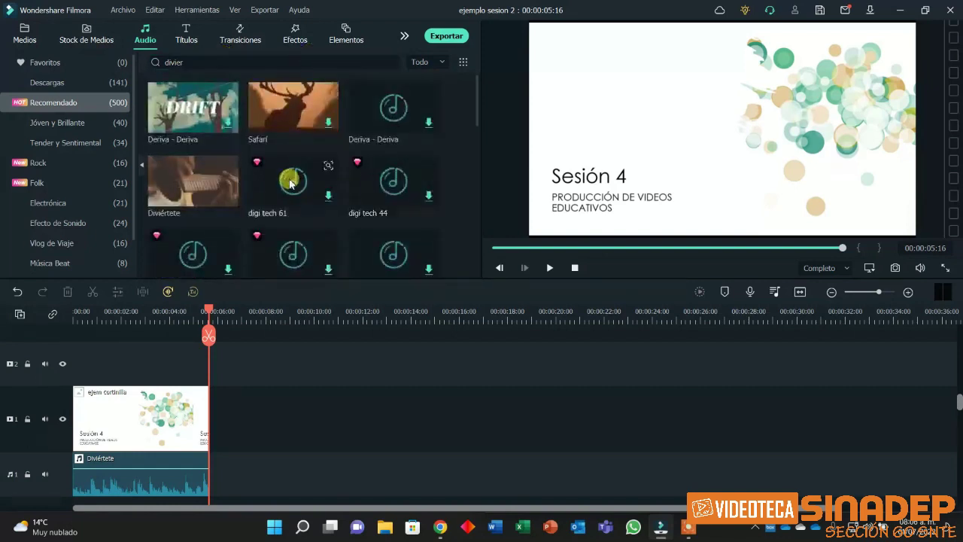
pyautogui.moveTo(197, 178); pyautogui.dragTo(260, 448)
pyautogui.moveTo(211, 331); pyautogui.dragTo(259, 320)
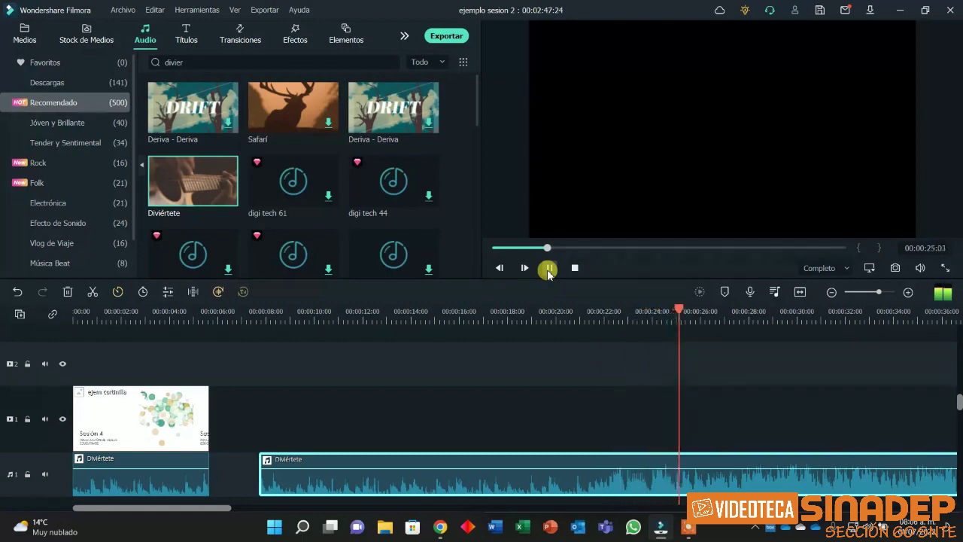
# - Split the long music clip at about 15 seconds and delete the part after the split
pyautogui.click(549, 268)
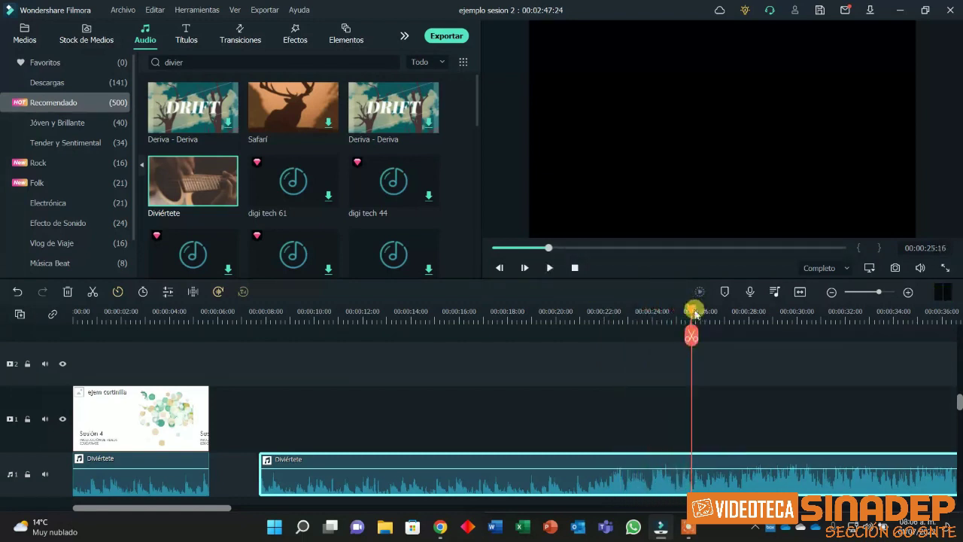
pyautogui.moveTo(690, 308); pyautogui.dragTo(438, 320)
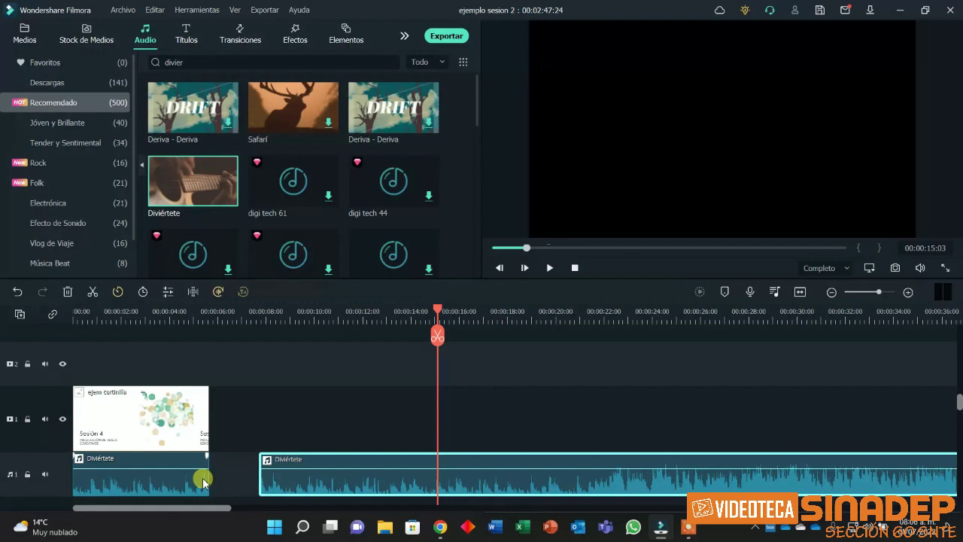
pyautogui.click(94, 292)
pyautogui.click(461, 462)
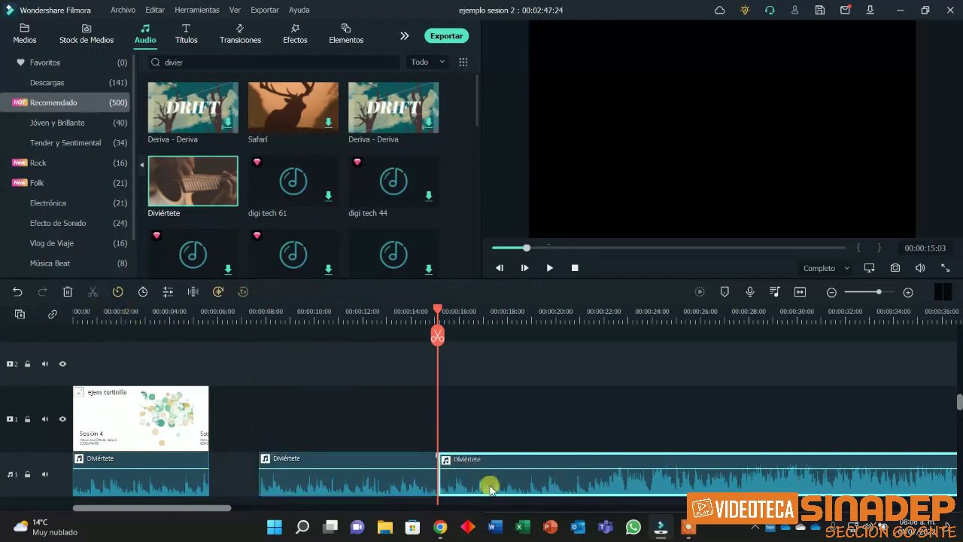
pyautogui.press('Delete')
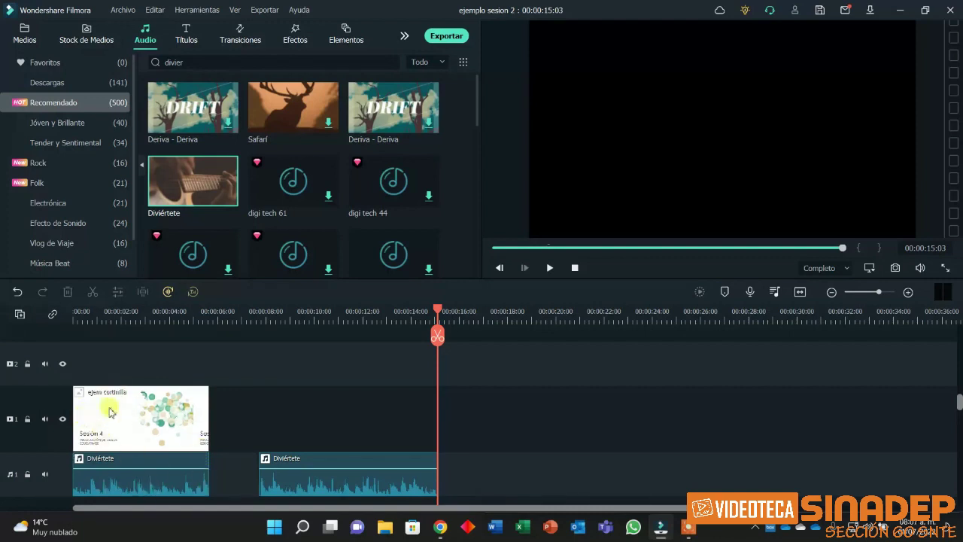
# - Trim the ejem cortinilla clip's end and delete the second Diviértete music clip
pyautogui.click(191, 410)
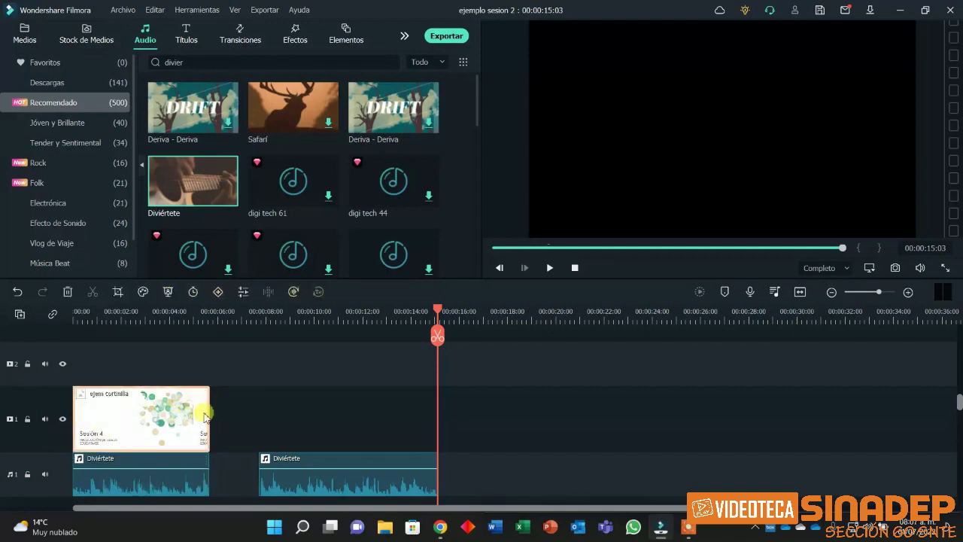
pyautogui.moveTo(209, 414)
pyautogui.mouseDown()
pyautogui.moveTo(167, 414)
pyautogui.moveTo(209, 423)
pyautogui.mouseUp()
pyautogui.click(269, 462)
pyautogui.press('Delete')
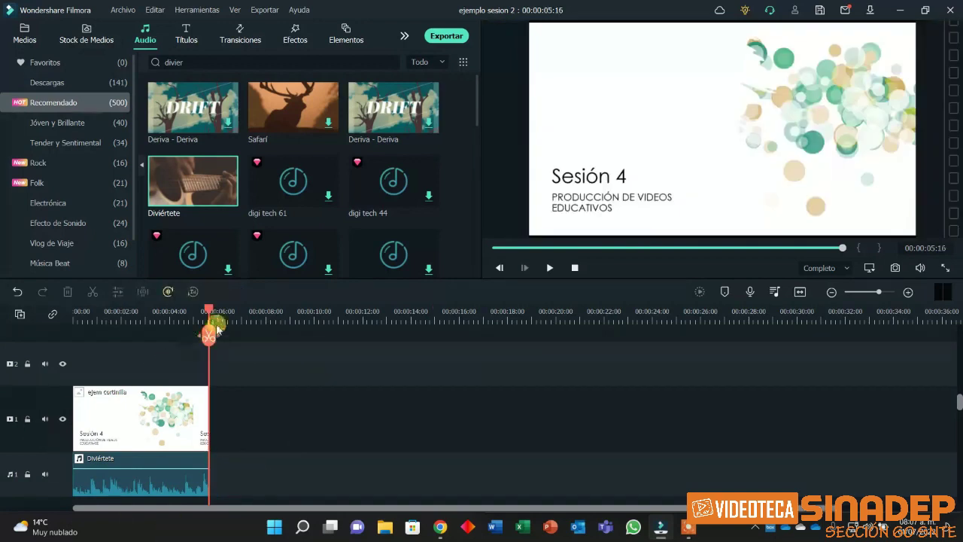
# - Add fade-in and fade-out to the Diviértete music clip and play back to check them
pyautogui.moveTo(75, 461); pyautogui.dragTo(75, 460)
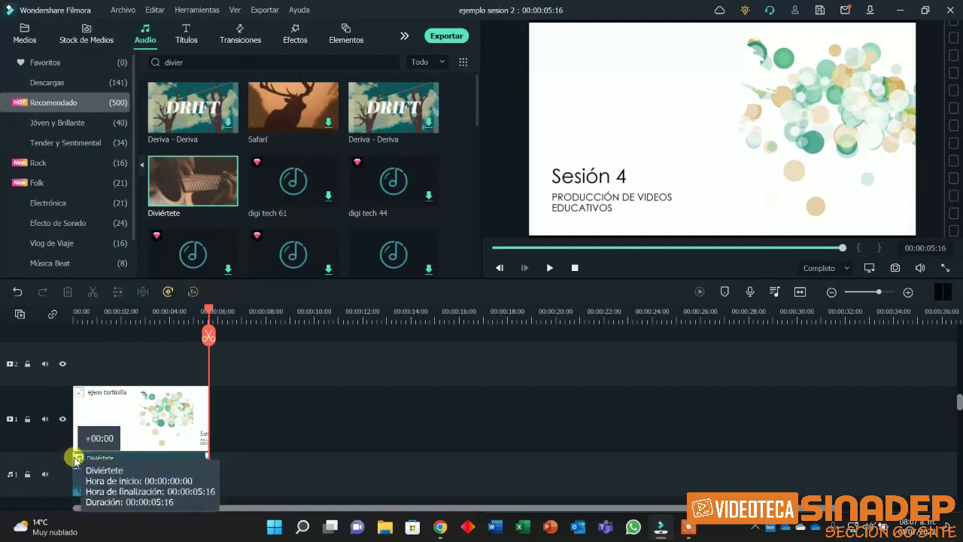
pyautogui.moveTo(75, 460); pyautogui.dragTo(138, 462)
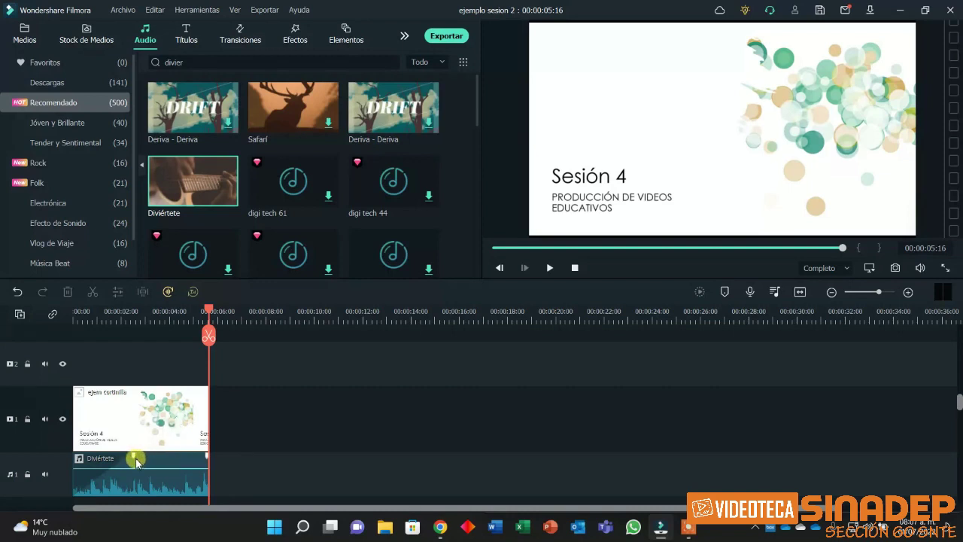
pyautogui.moveTo(133, 460); pyautogui.dragTo(165, 459)
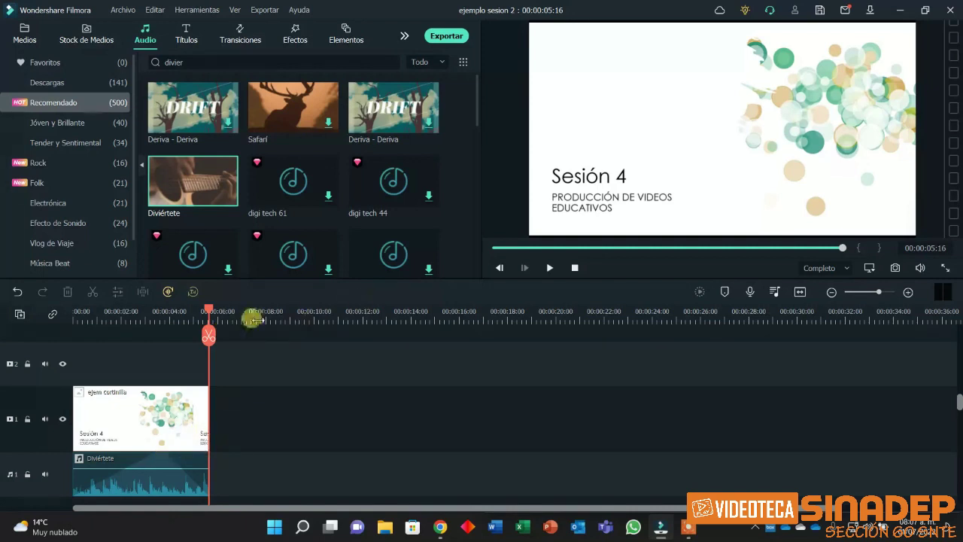
pyautogui.moveTo(208, 312); pyautogui.dragTo(75, 333)
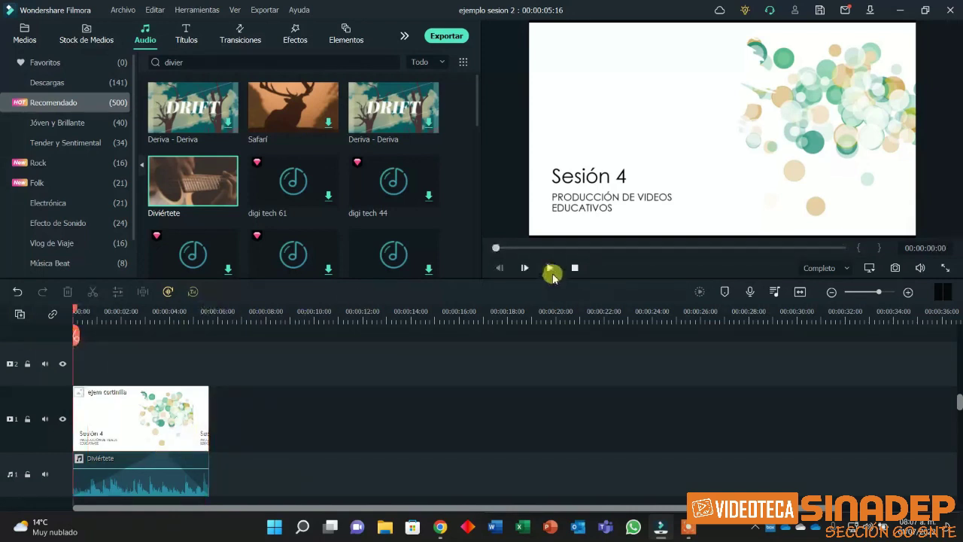
pyautogui.click(548, 267)
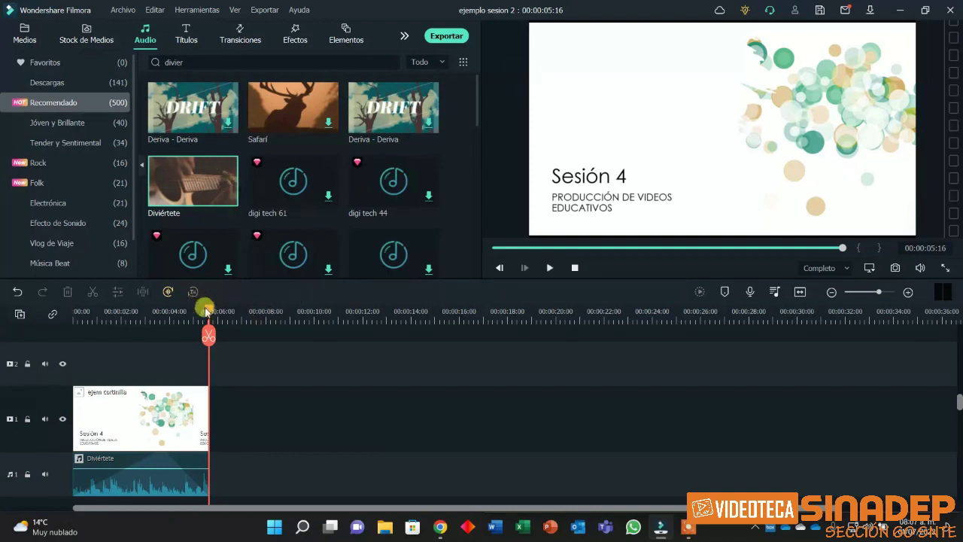
pyautogui.moveTo(207, 311); pyautogui.dragTo(117, 330)
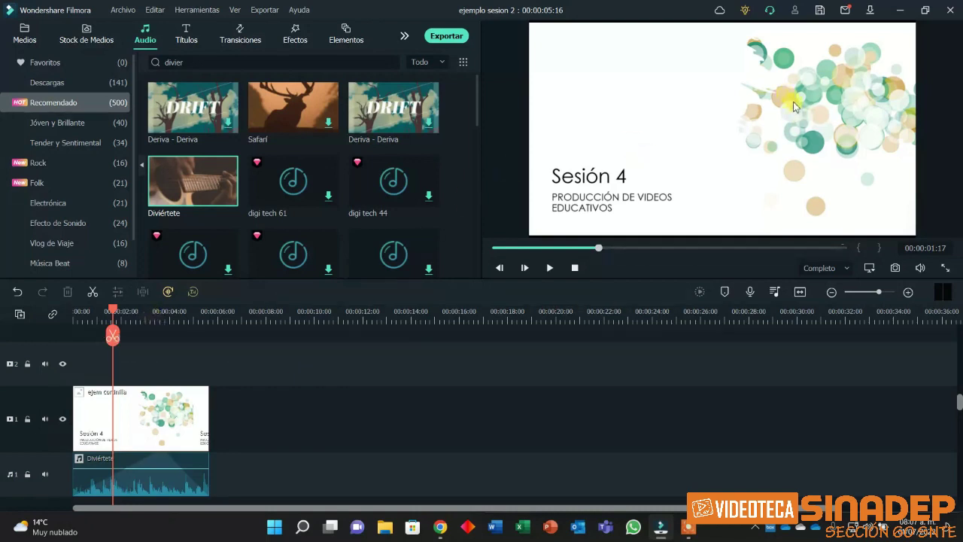
# - Preview one of the video effects in the Efectos library
pyautogui.click(299, 39)
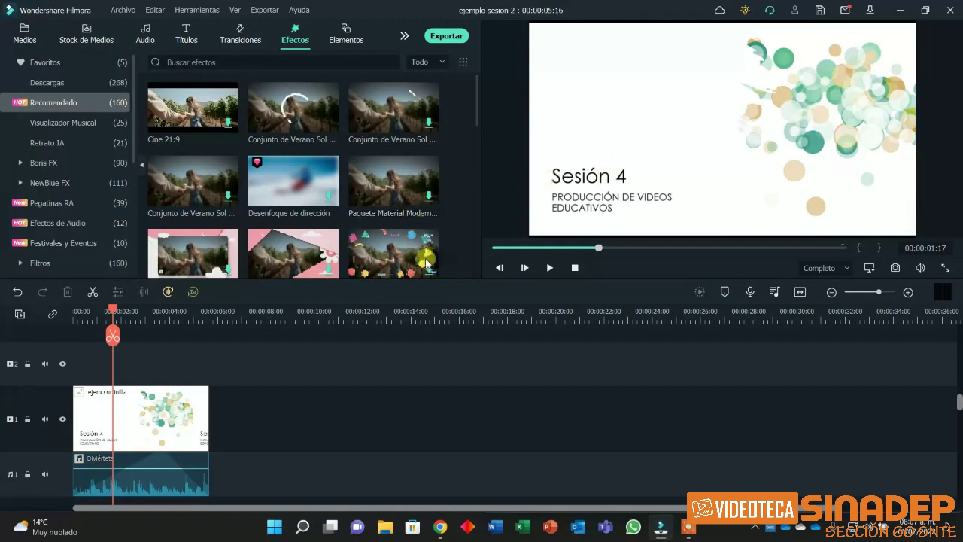
pyautogui.scroll(-5, 395, 251)
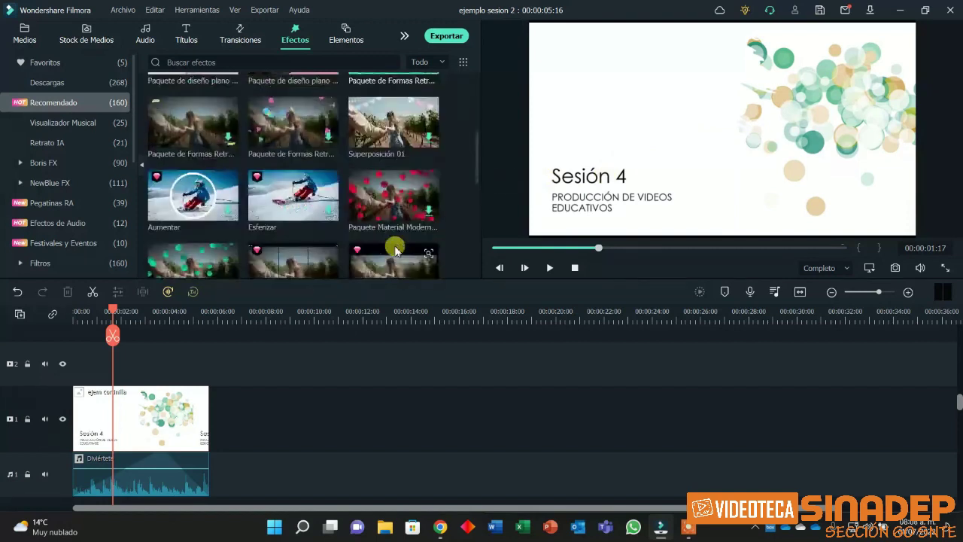
pyautogui.click(395, 250)
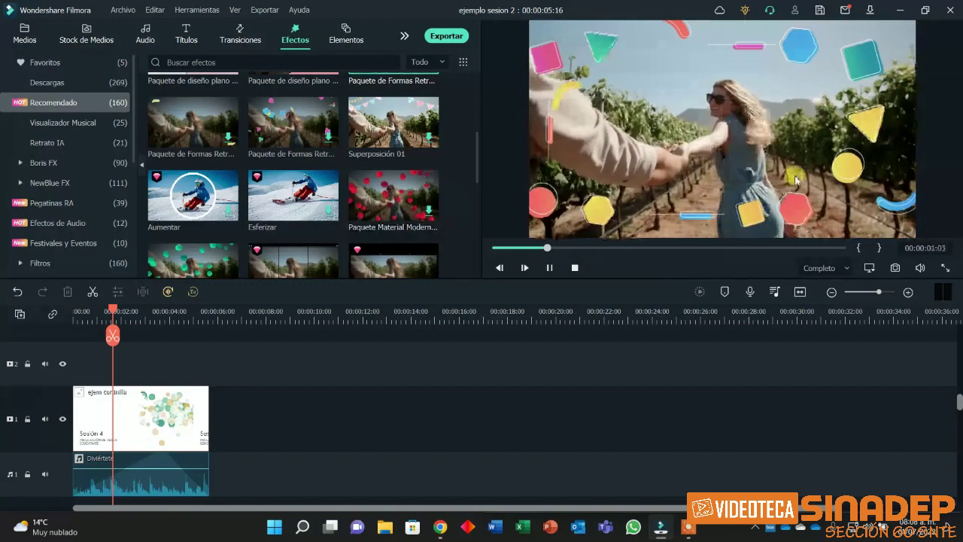
pyautogui.scroll(-5, 373, 166)
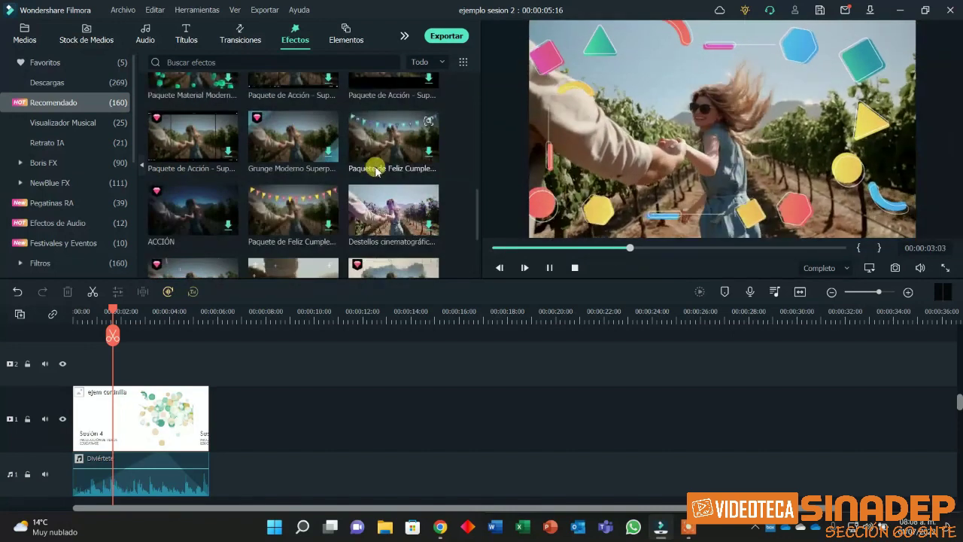
pyautogui.scroll(-2, 397, 193)
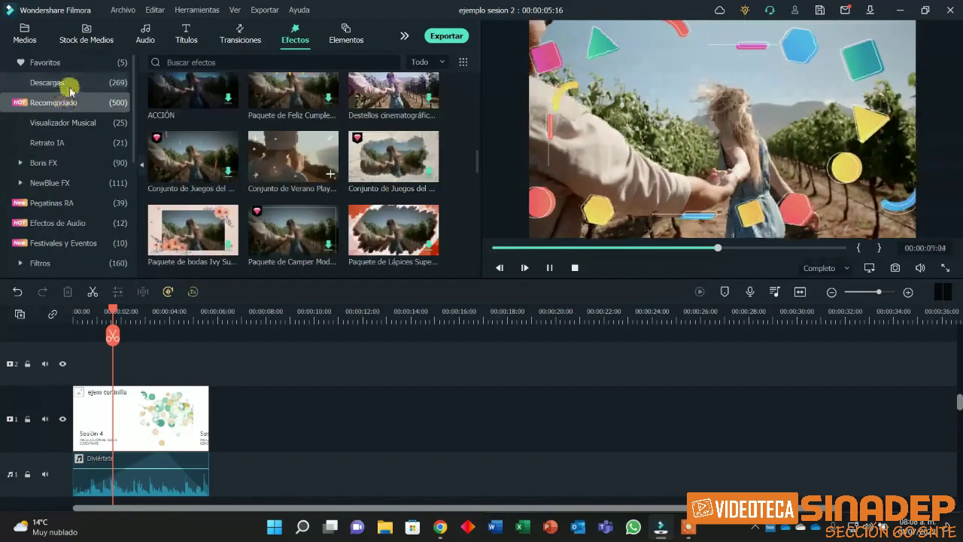
# - Browse the Descargas category of 269 downloaded effects
pyautogui.click(66, 83)
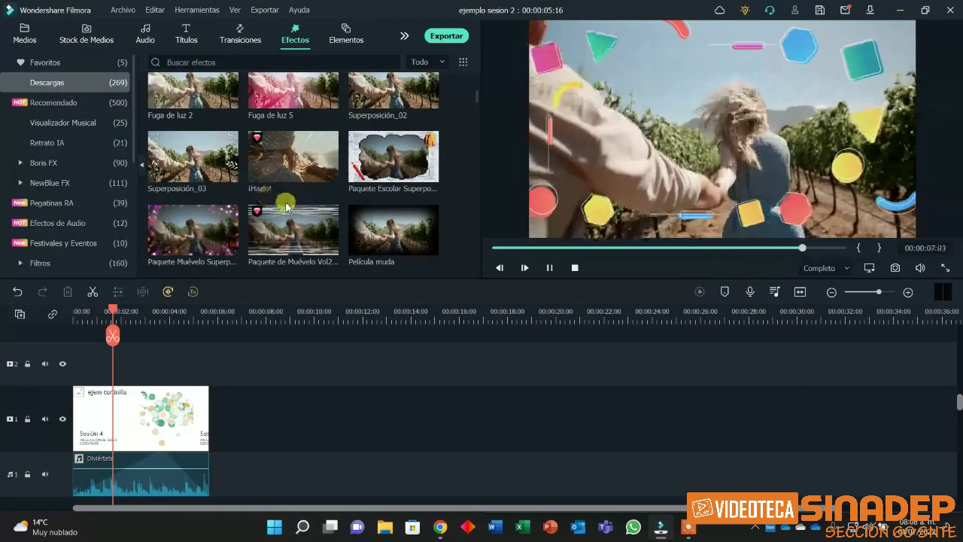
pyautogui.scroll(-3, 287, 208)
pyautogui.scroll(-3, 286, 208)
pyautogui.scroll(-3, 287, 208)
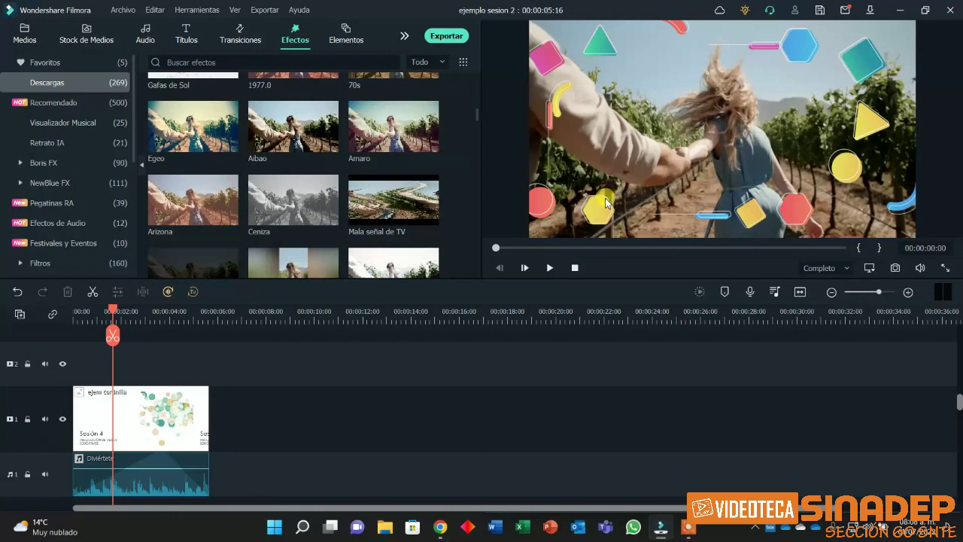
pyautogui.scroll(9, 326, 195)
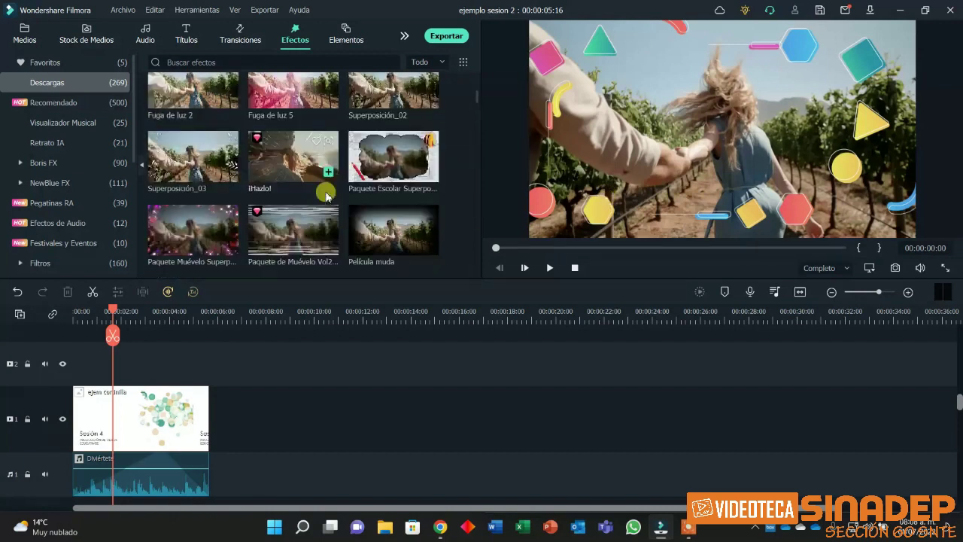
pyautogui.scroll(-6, 327, 195)
pyautogui.scroll(3, 327, 196)
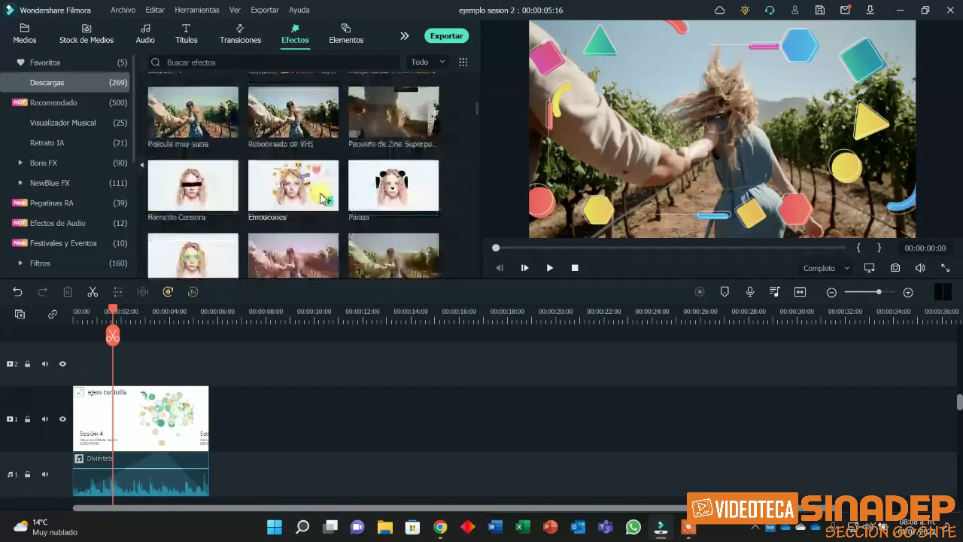
pyautogui.scroll(-8, 354, 194)
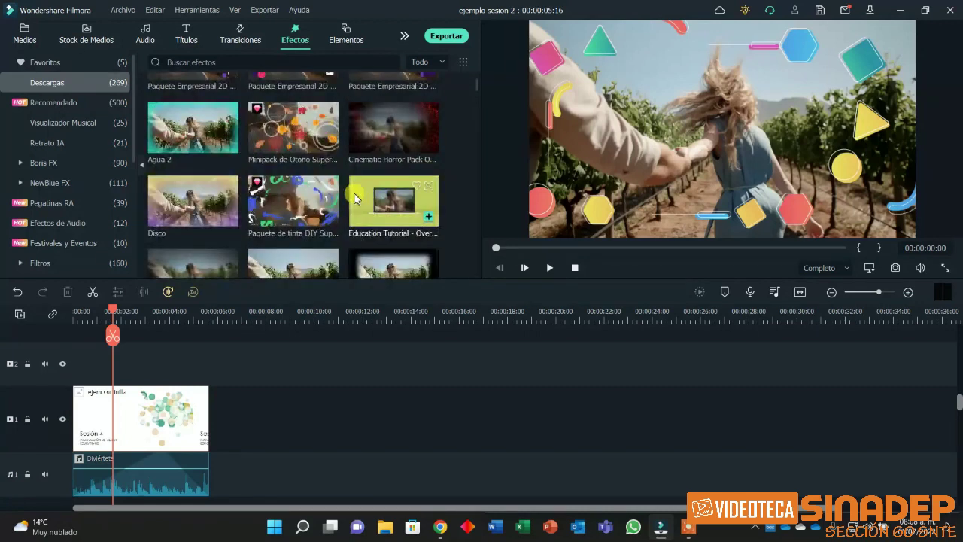
pyautogui.scroll(-3, 355, 198)
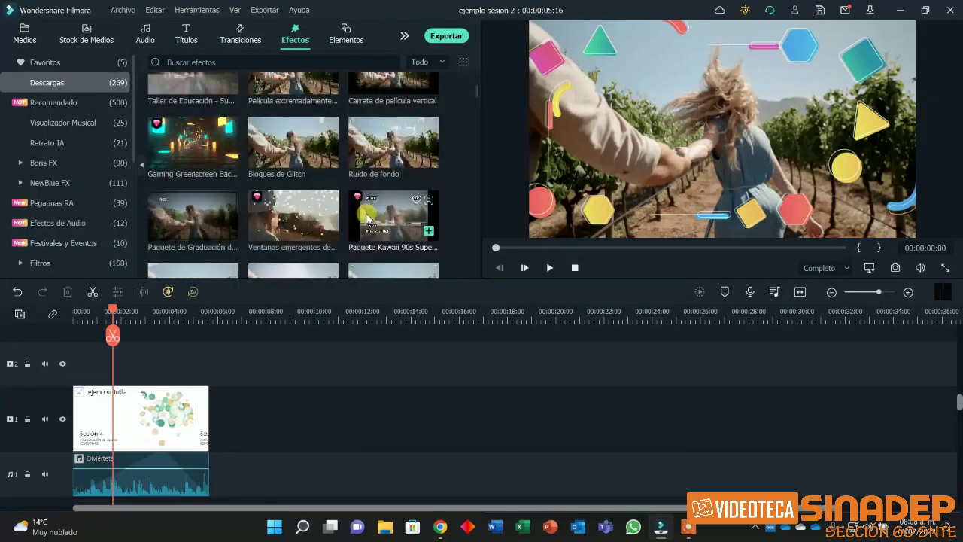
pyautogui.scroll(4, 309, 219)
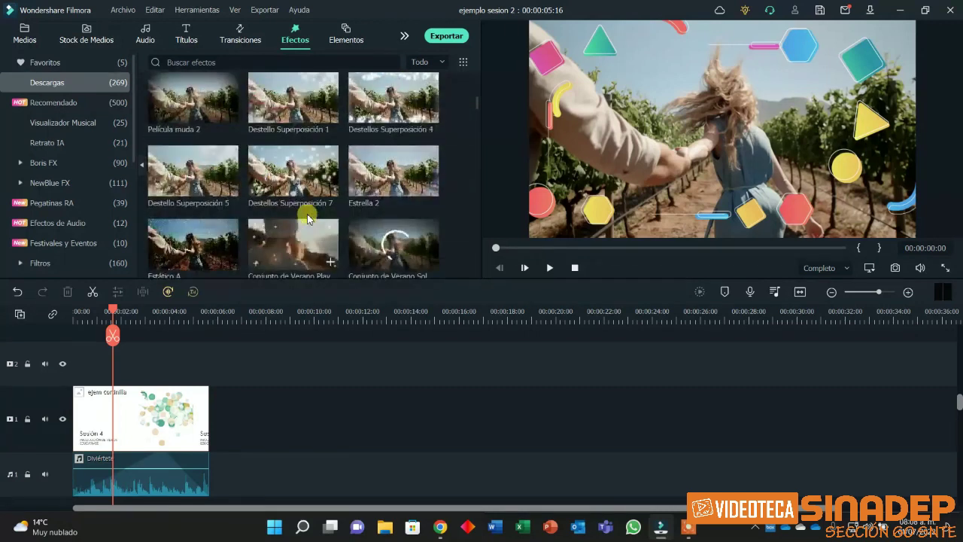
pyautogui.scroll(-6, 308, 218)
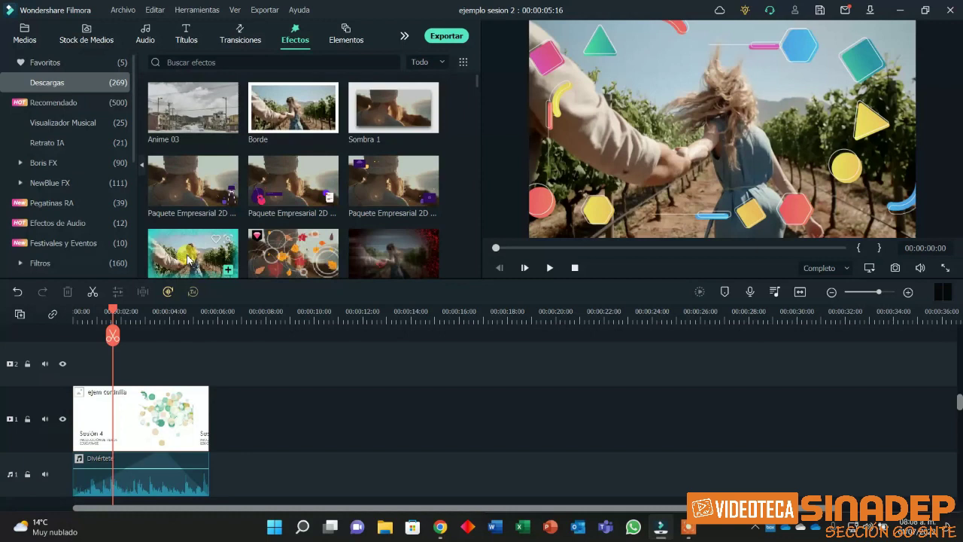
# - Place the Agua 2 effect above the title clip and extend it to 00:00:05:16
pyautogui.click(404, 258)
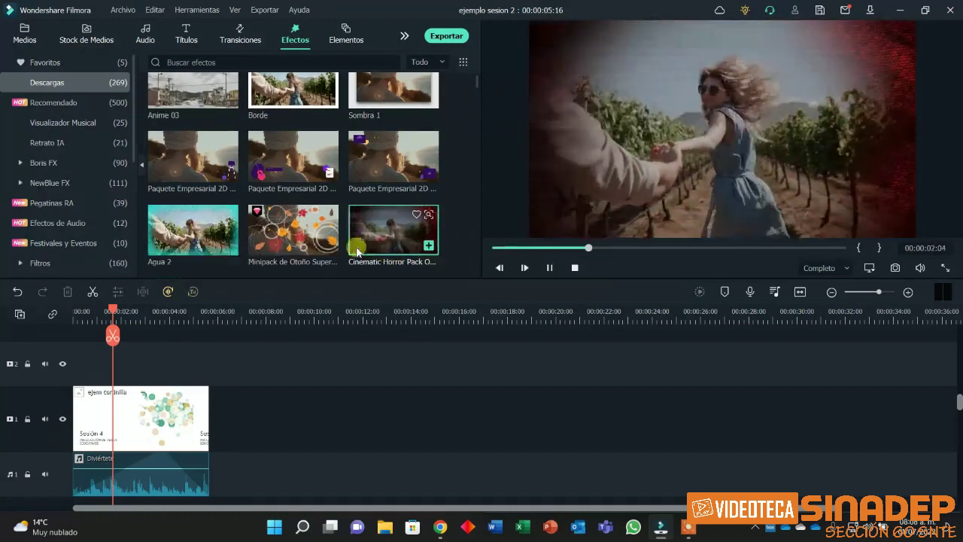
pyautogui.click(194, 226)
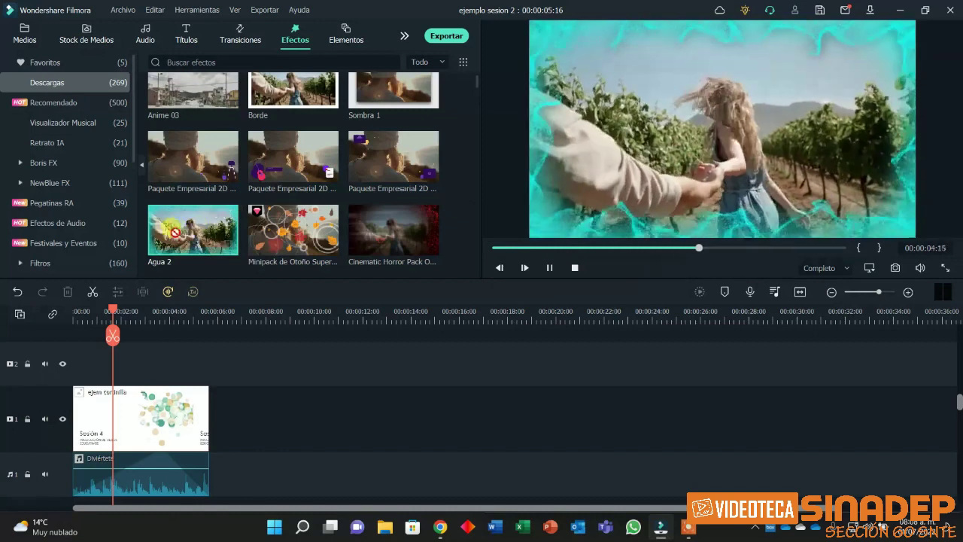
pyautogui.moveTo(177, 230); pyautogui.dragTo(68, 389)
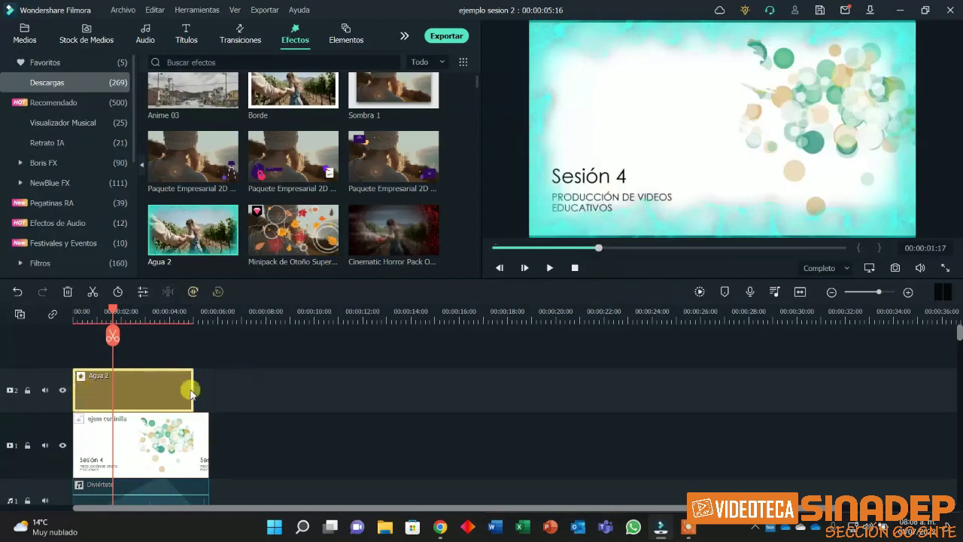
pyautogui.moveTo(193, 390); pyautogui.dragTo(208, 389)
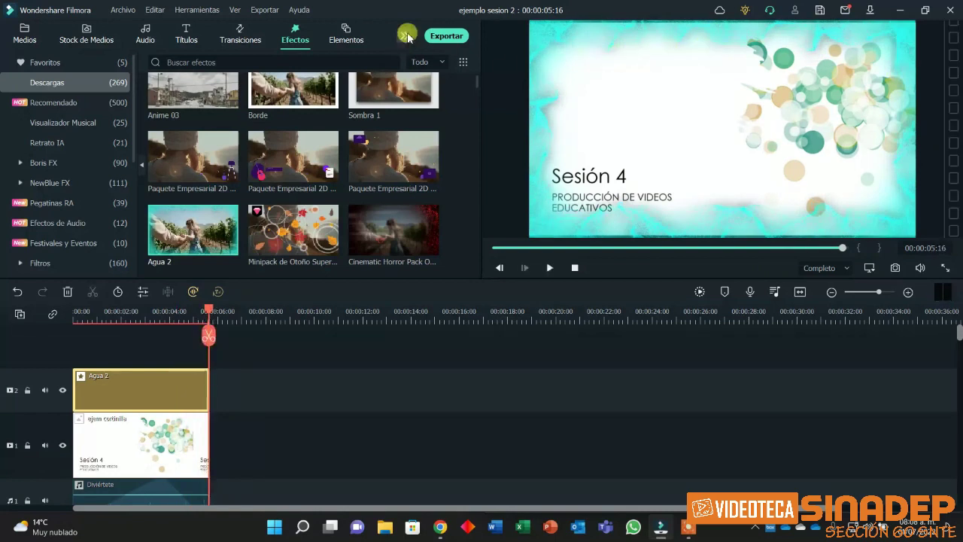
# - Replace Agua 2 with the Paquete Fucsia overlay, extend it to the slide's end, and play it
pyautogui.click(81, 106)
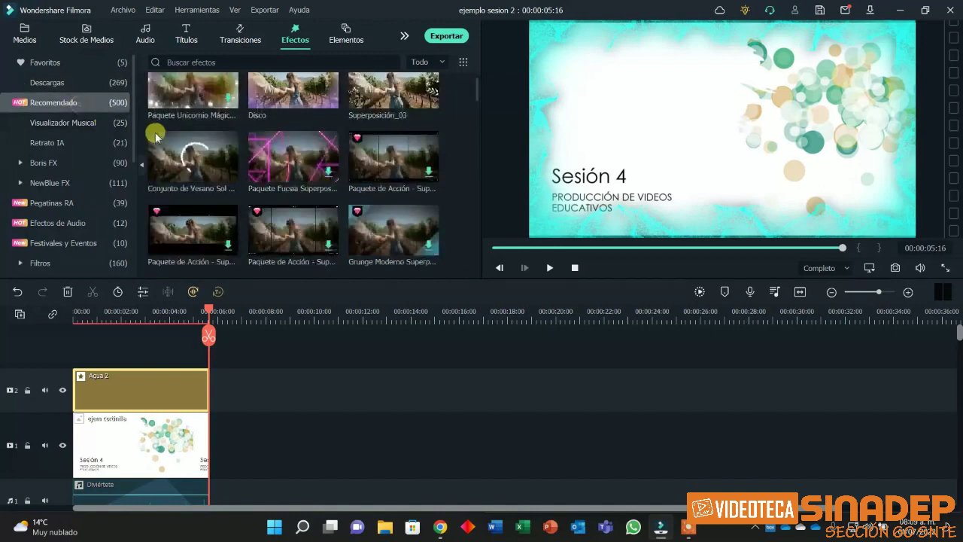
pyautogui.click(310, 181)
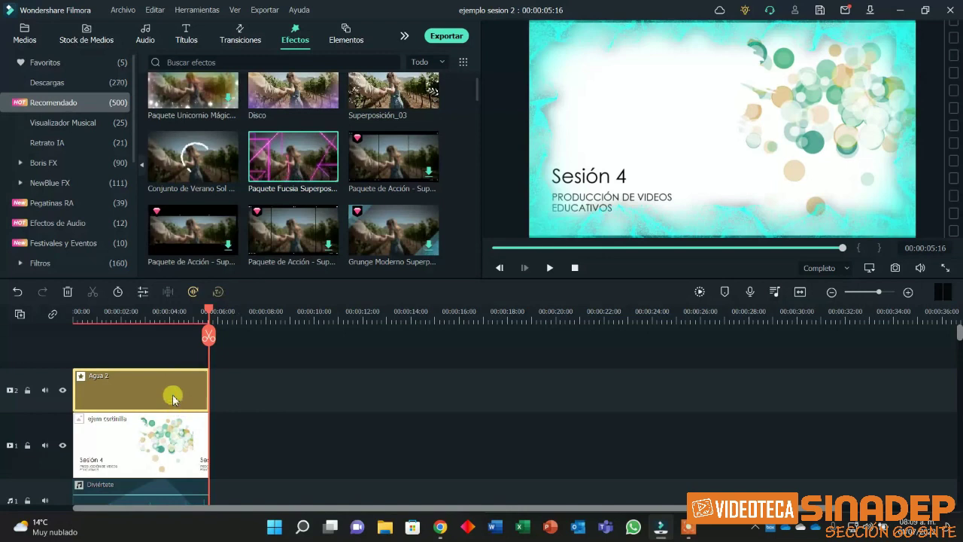
pyautogui.press('Delete')
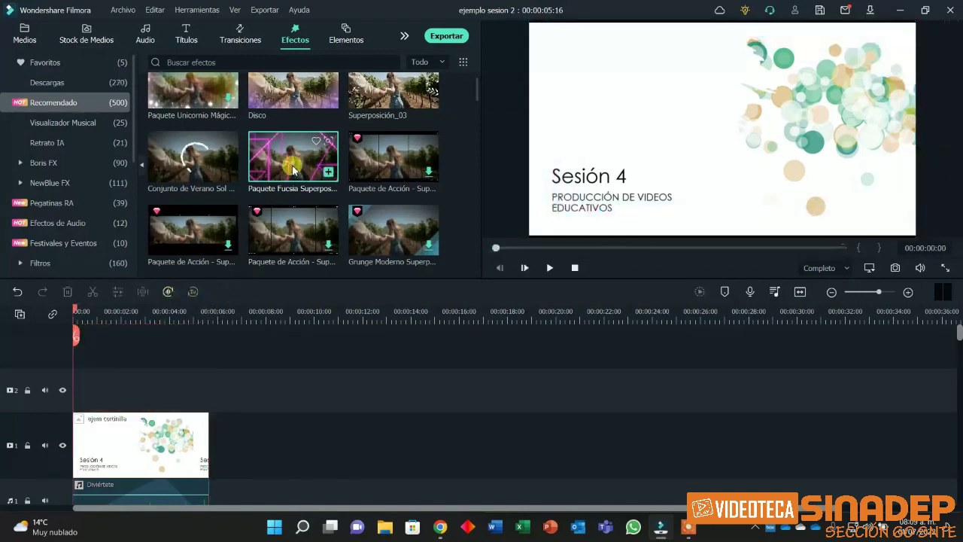
pyautogui.moveTo(293, 170); pyautogui.dragTo(75, 399)
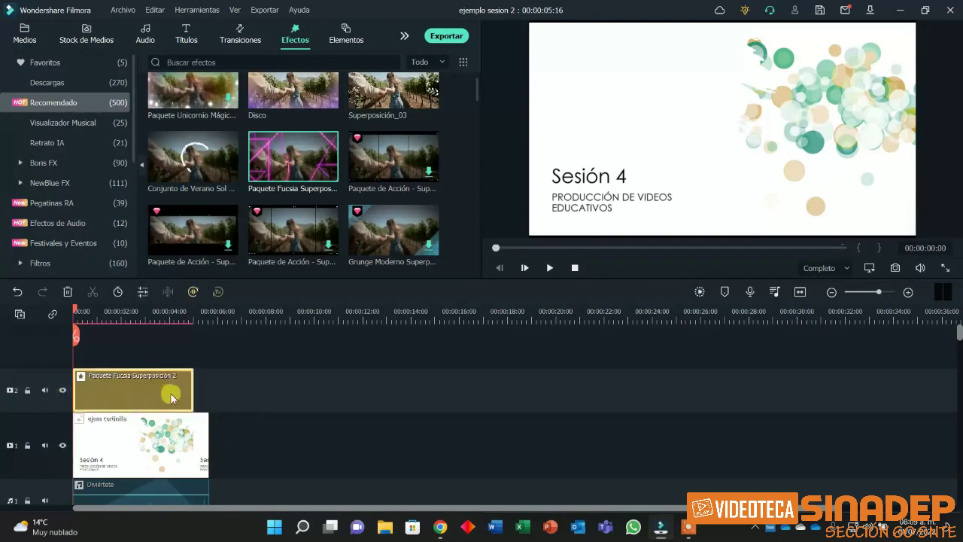
pyautogui.moveTo(194, 393); pyautogui.dragTo(208, 393)
pyautogui.click(550, 267)
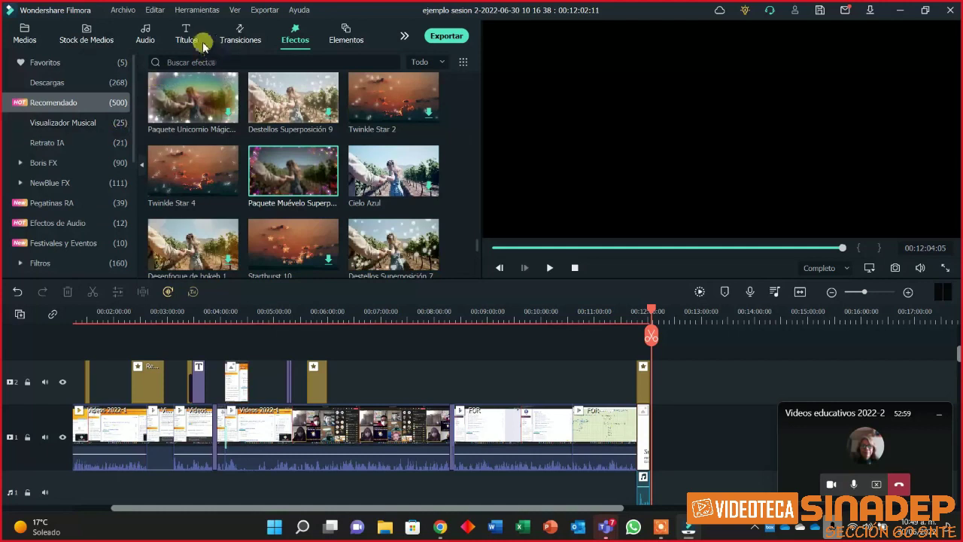
# - Open the Créditos Finales title category in Títulos and retry after the no-connection message
pyautogui.click(187, 39)
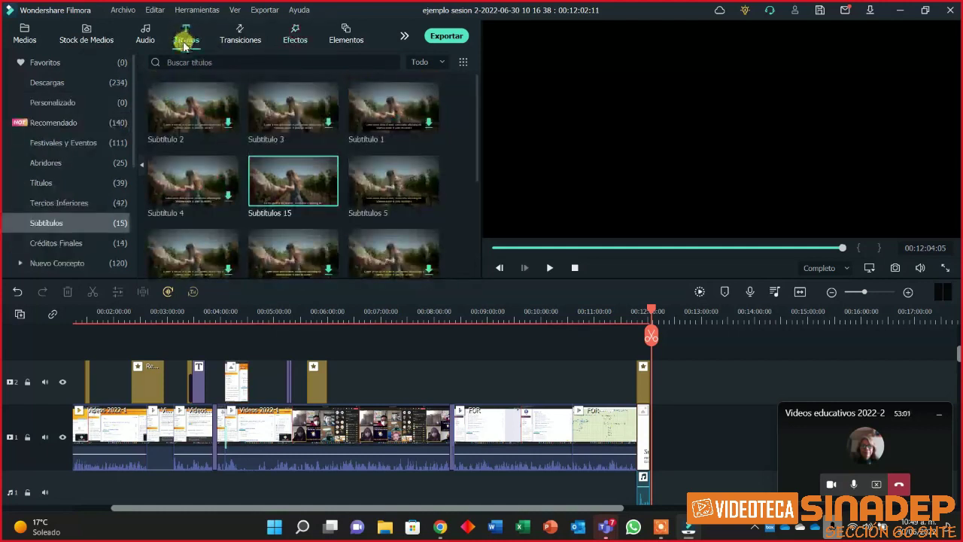
pyautogui.scroll(-1, 88, 202)
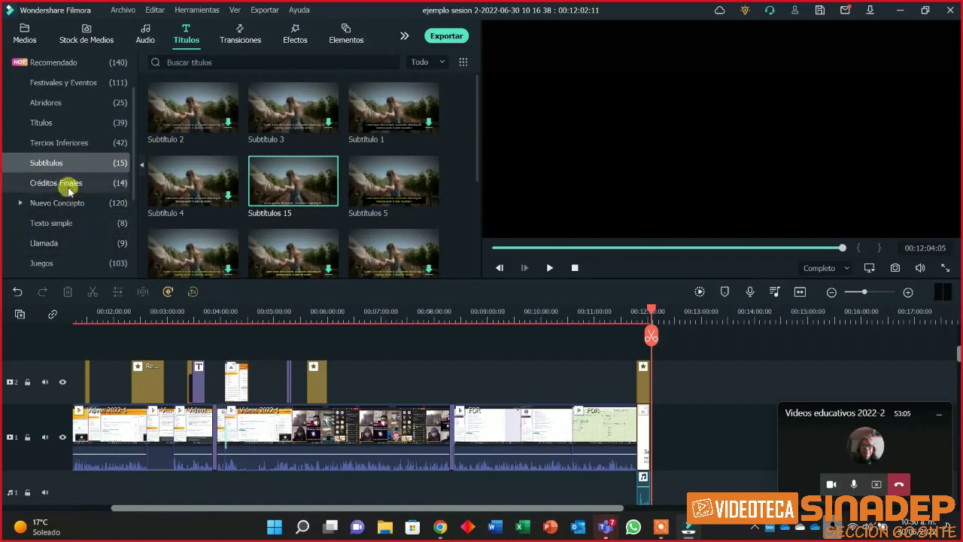
pyautogui.click(68, 188)
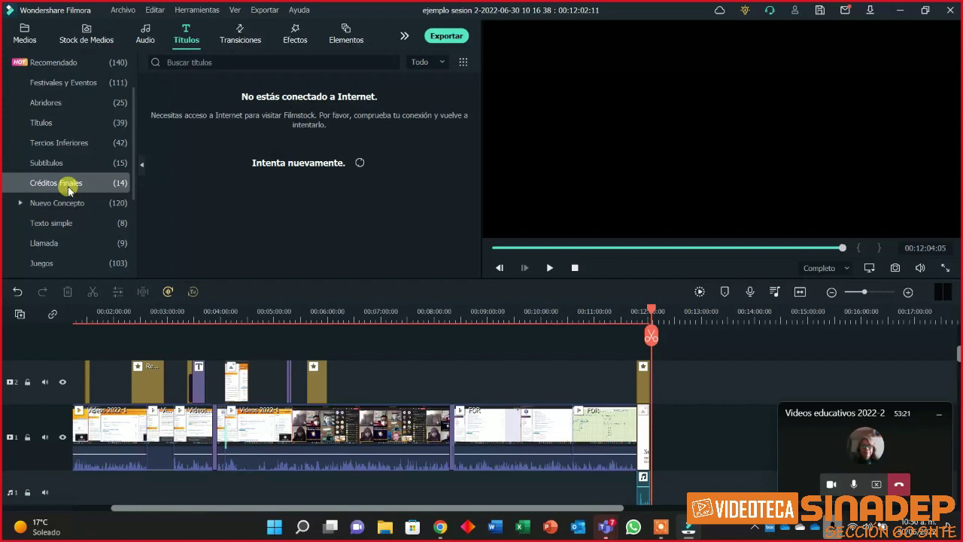
pyautogui.click(69, 188)
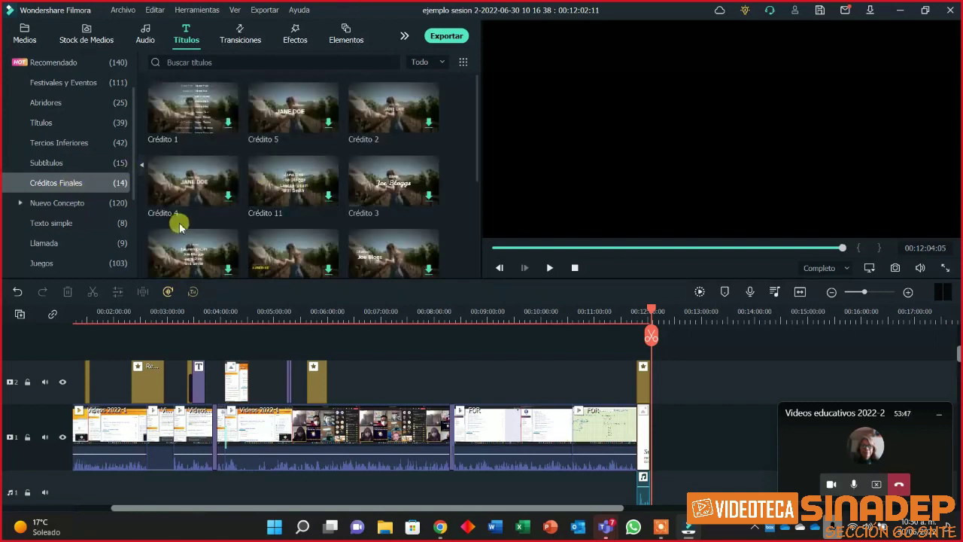
# - Preview the Créditos 1 template, then download and preview Créditos 11 from Créditos Finales
pyautogui.click(190, 112)
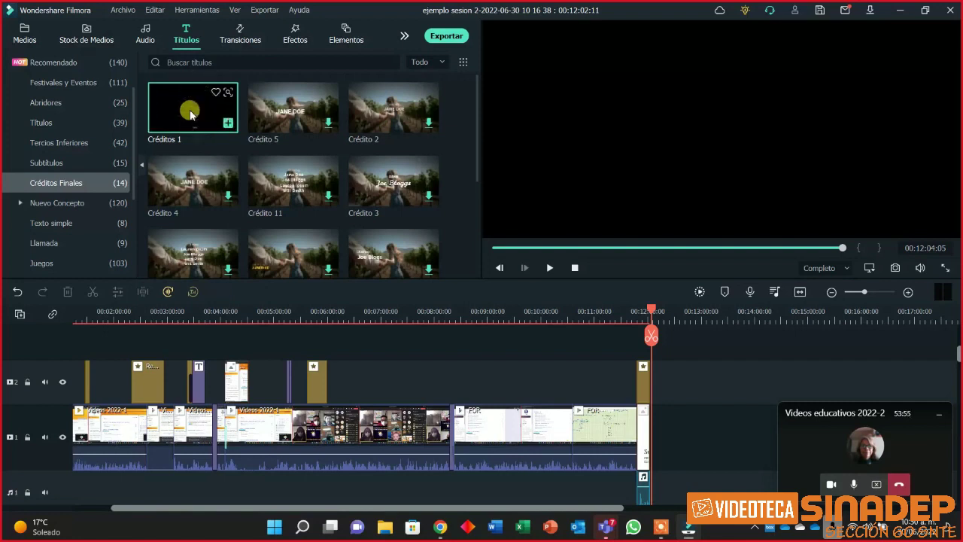
pyautogui.click(202, 115)
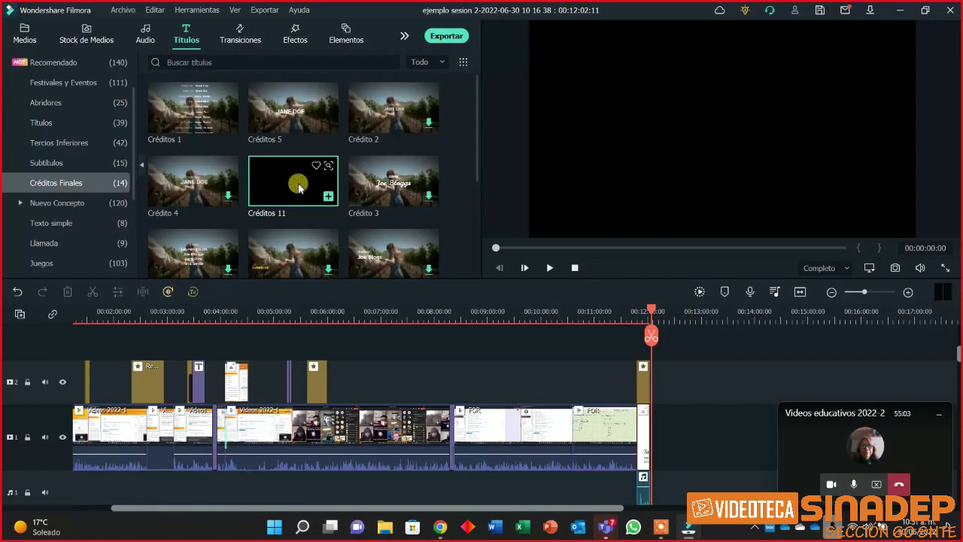
pyautogui.click(294, 192)
# - Add Créditos 11 at the timeline end, butted against the Sesión 4 closing slide
pyautogui.moveTo(299, 188); pyautogui.dragTo(657, 441)
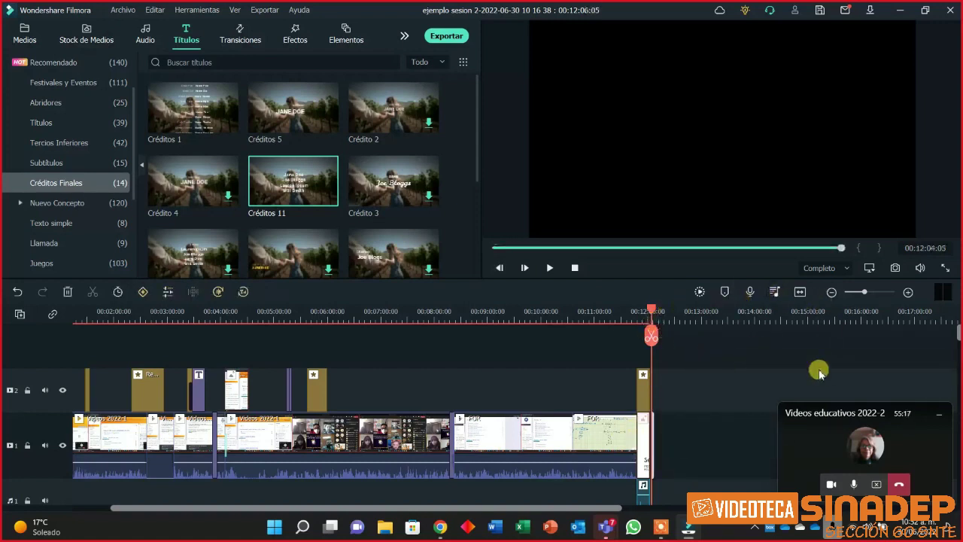
pyautogui.click(908, 292)
pyautogui.click(908, 292)
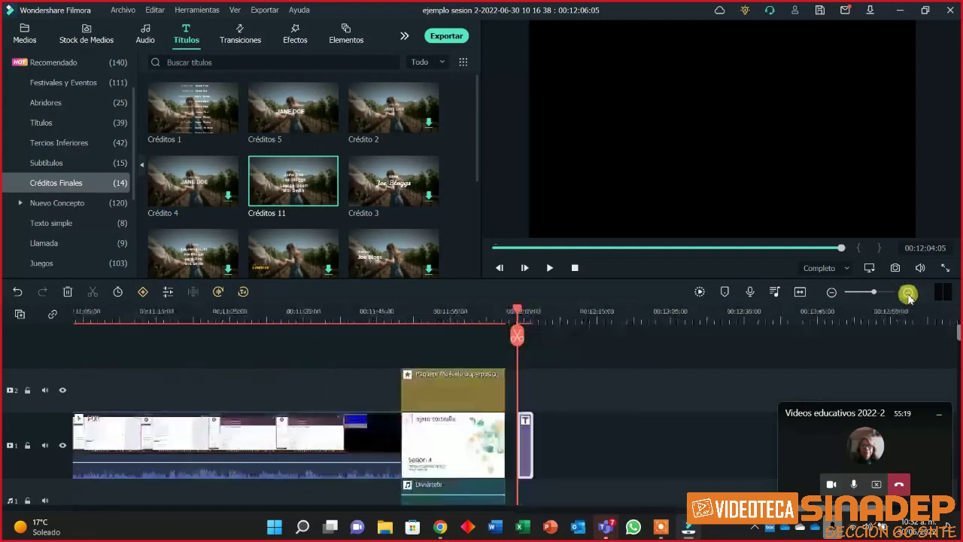
pyautogui.moveTo(527, 452); pyautogui.dragTo(489, 450)
# - Play the credits title and select the Jane Doe text line in the preview
pyautogui.moveTo(518, 313); pyautogui.dragTo(484, 322)
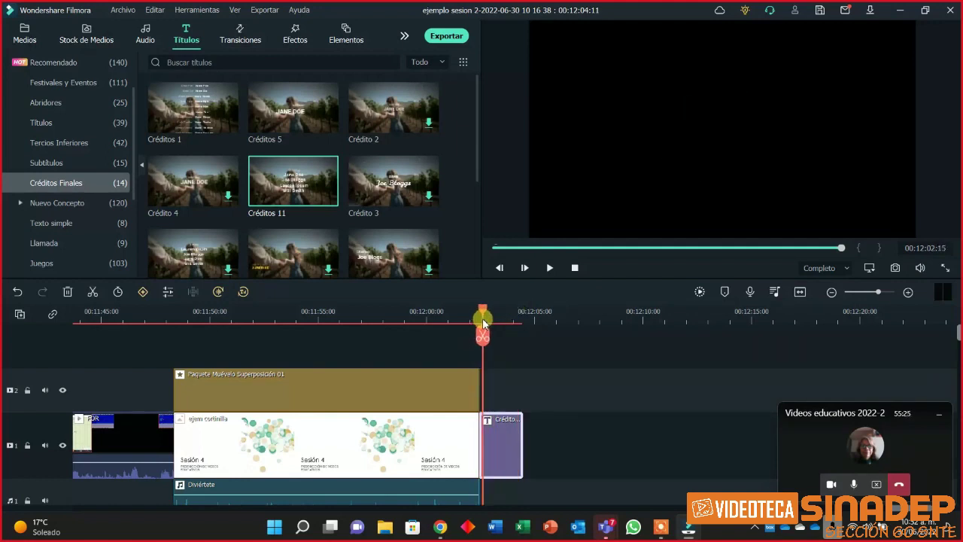
pyautogui.click(549, 268)
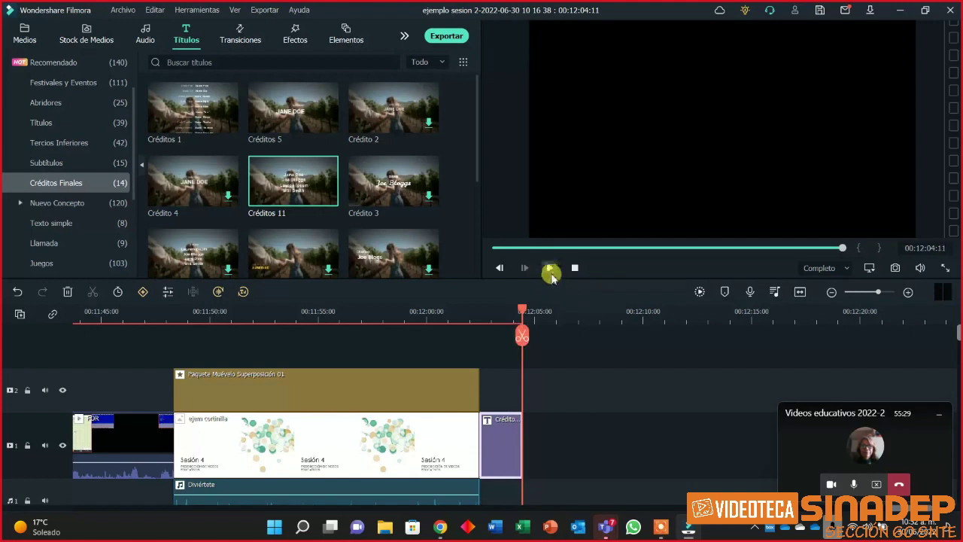
pyautogui.moveTo(523, 313); pyautogui.dragTo(502, 318)
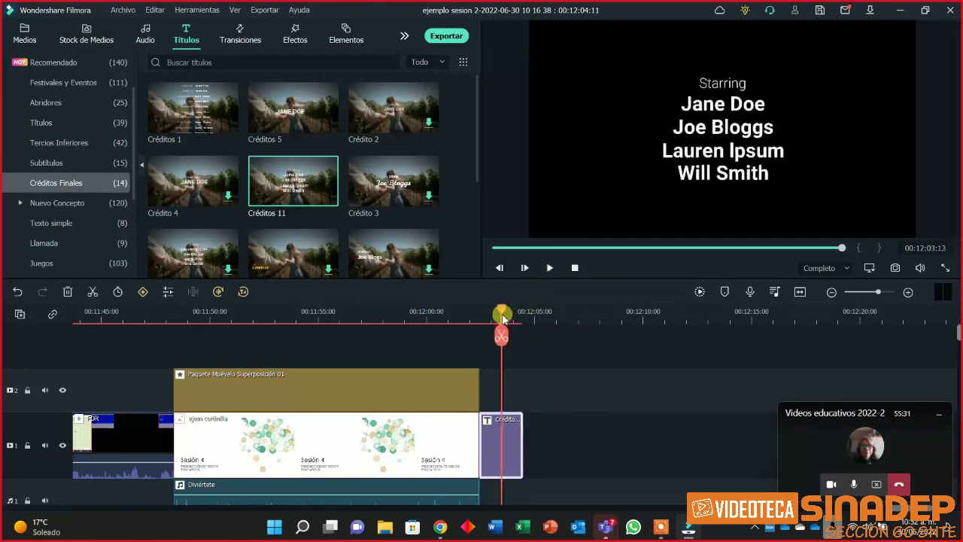
pyautogui.click(715, 105)
pyautogui.moveTo(733, 94); pyautogui.dragTo(736, 92)
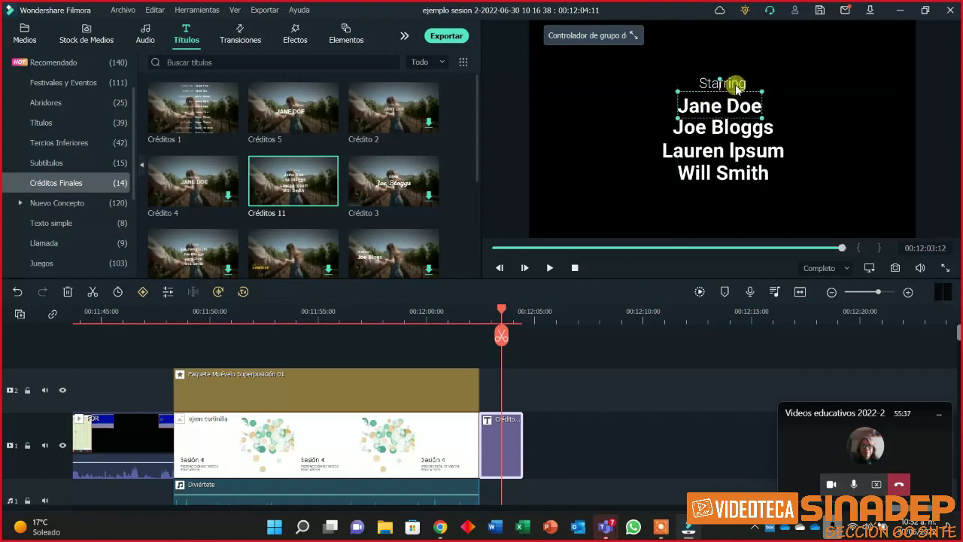
# - Rename the Starring heading to 'Instructores' and replace Jane Doe with the first instructor's name
pyautogui.doubleClick(711, 100)
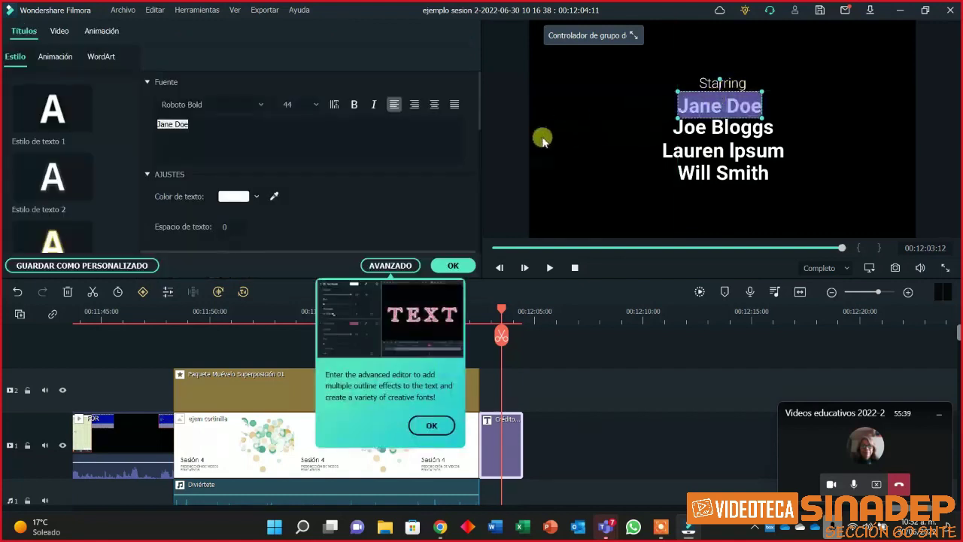
pyautogui.doubleClick(736, 83)
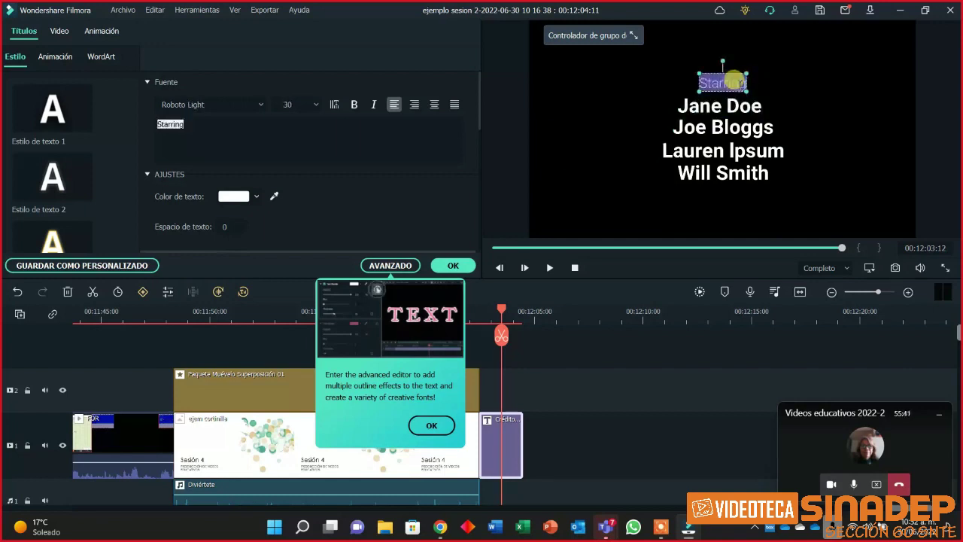
pyautogui.write('In')
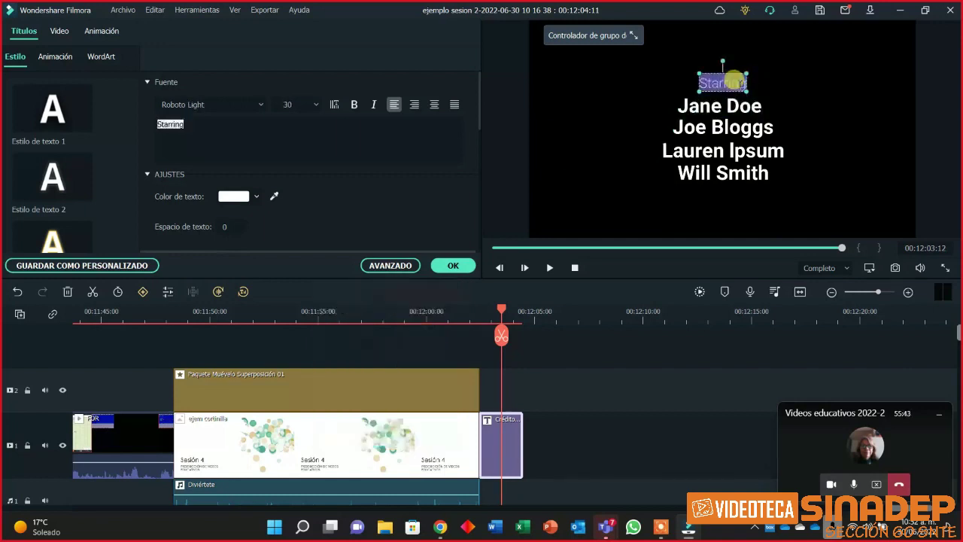
pyautogui.write('structores')
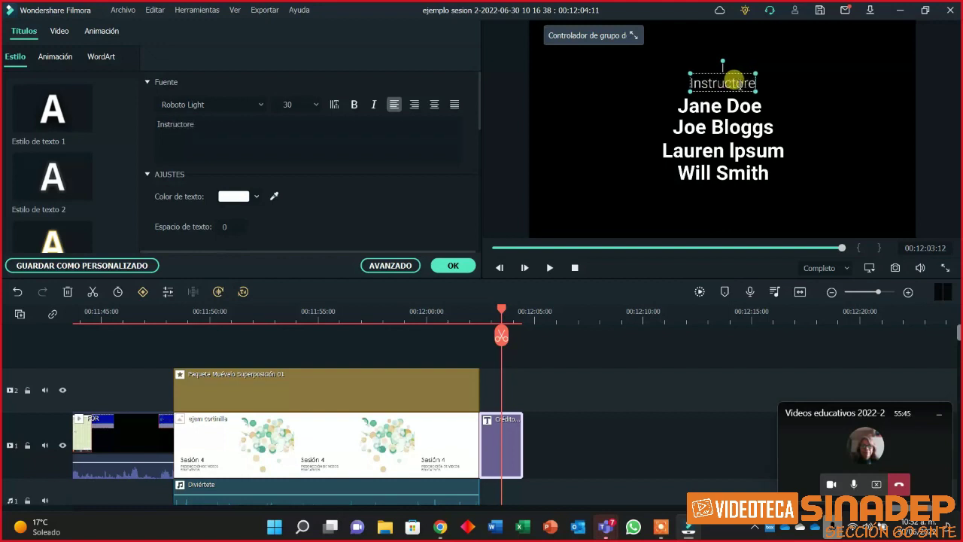
pyautogui.click(727, 110)
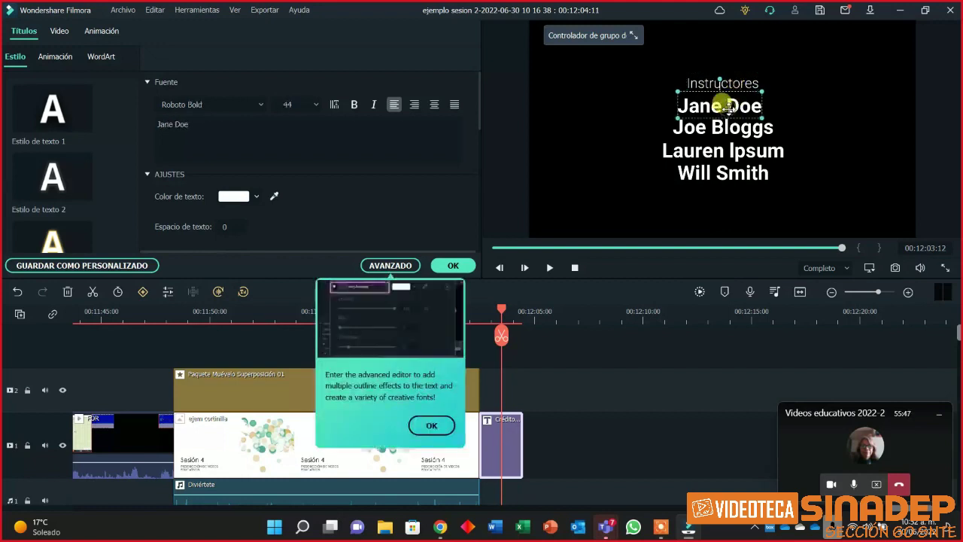
pyautogui.doubleClick(726, 107)
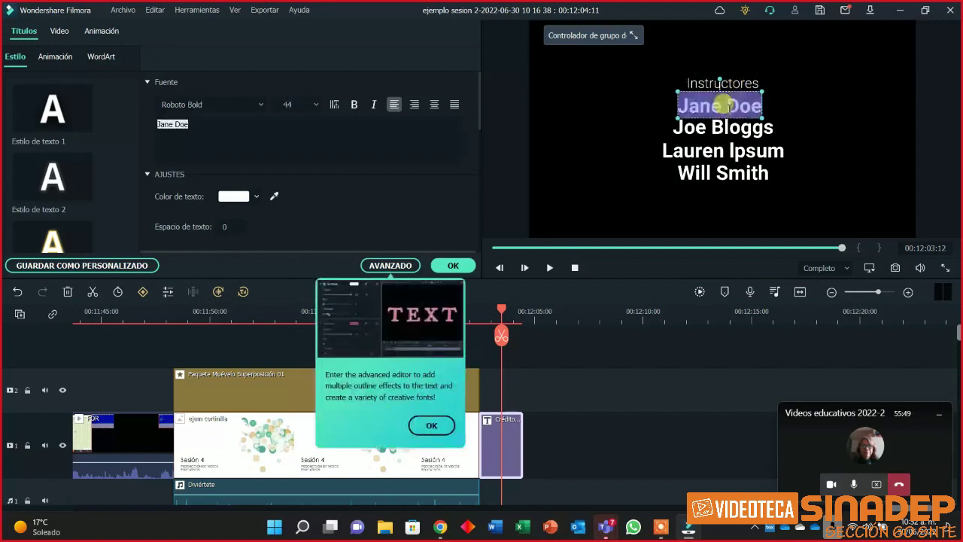
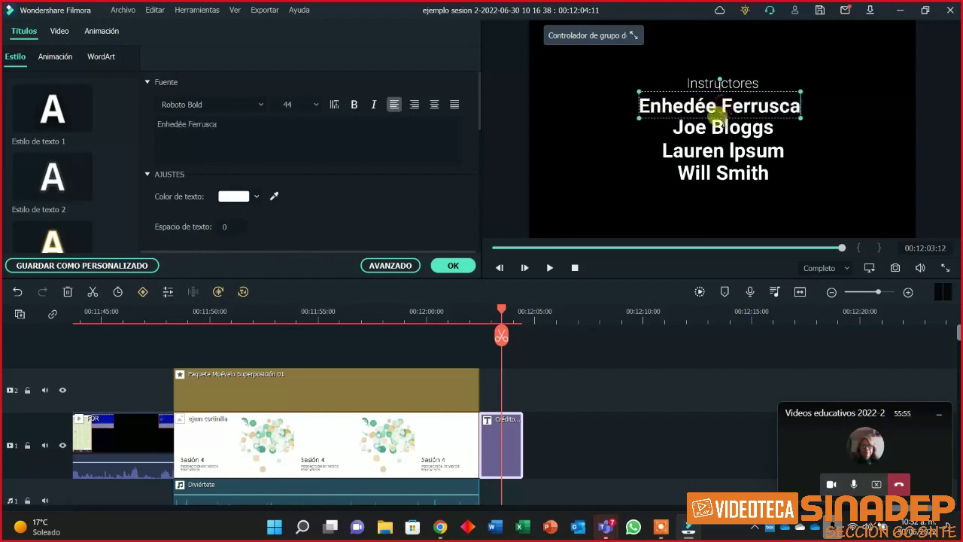
# - Replace the remaining placeholder lines with the second, third and fourth instructors' full names
pyautogui.doubleClick(734, 130)
pyautogui.write('N')
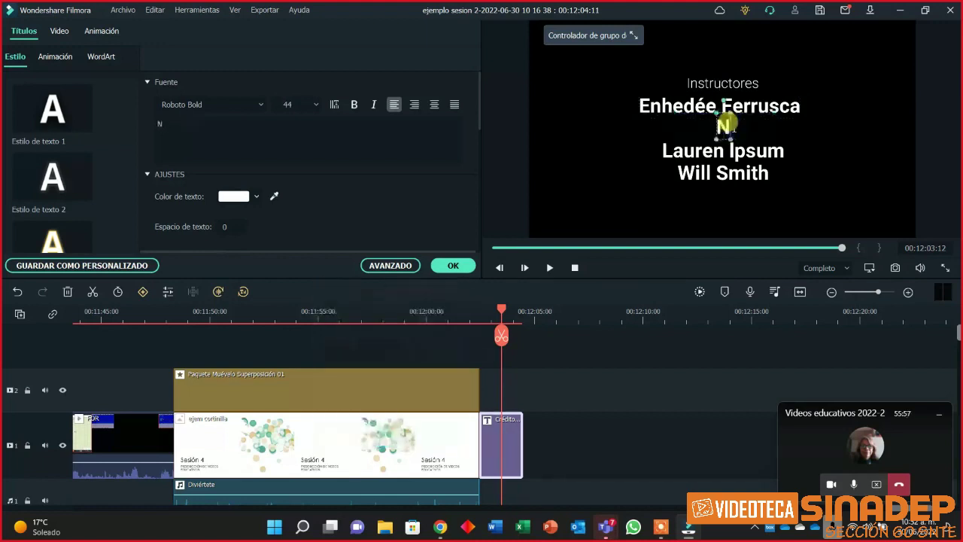
pyautogui.write('Ayeli')
pyautogui.press('BackSpace')
pyautogui.press('BackSpace')
pyautogui.press('BackSpace')
pyautogui.press('BackSpace')
pyautogui.press('BackSpace')
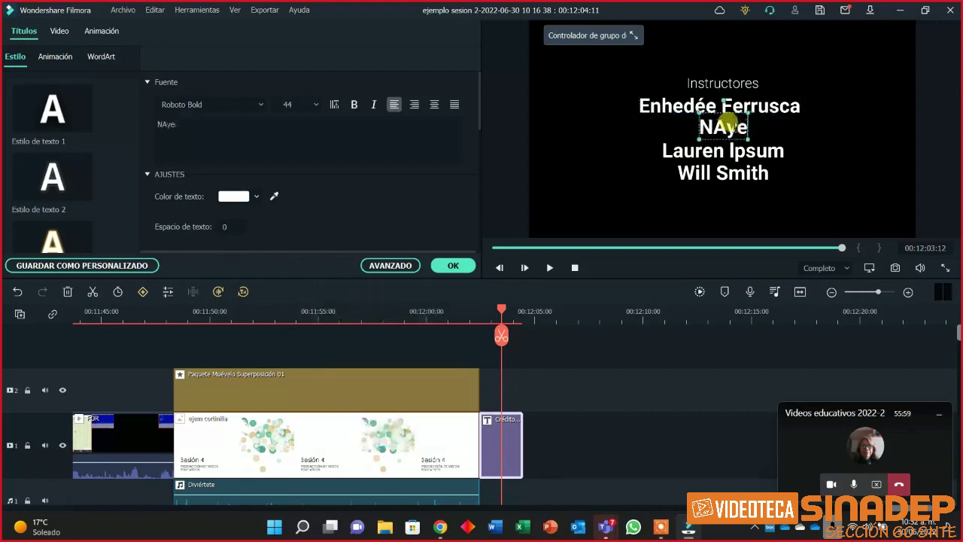
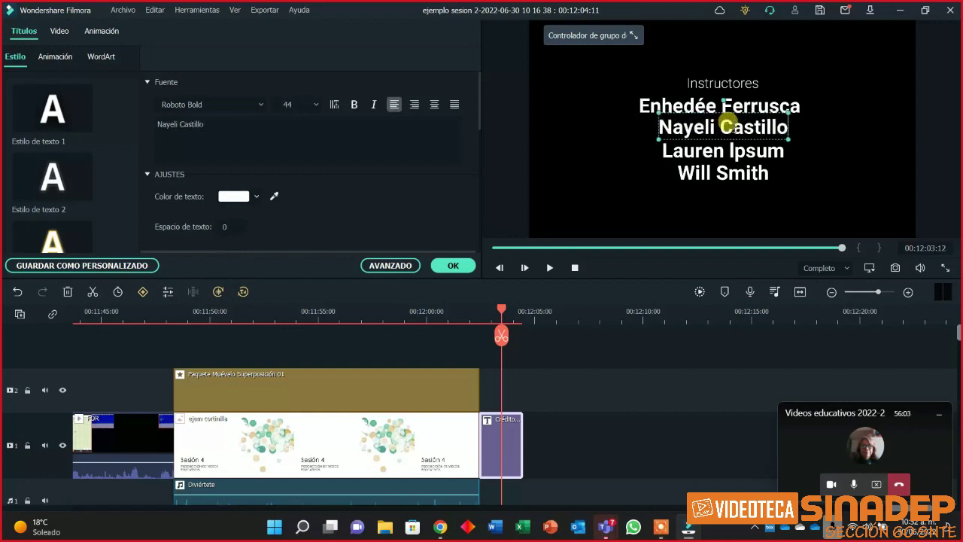
pyautogui.doubleClick(731, 156)
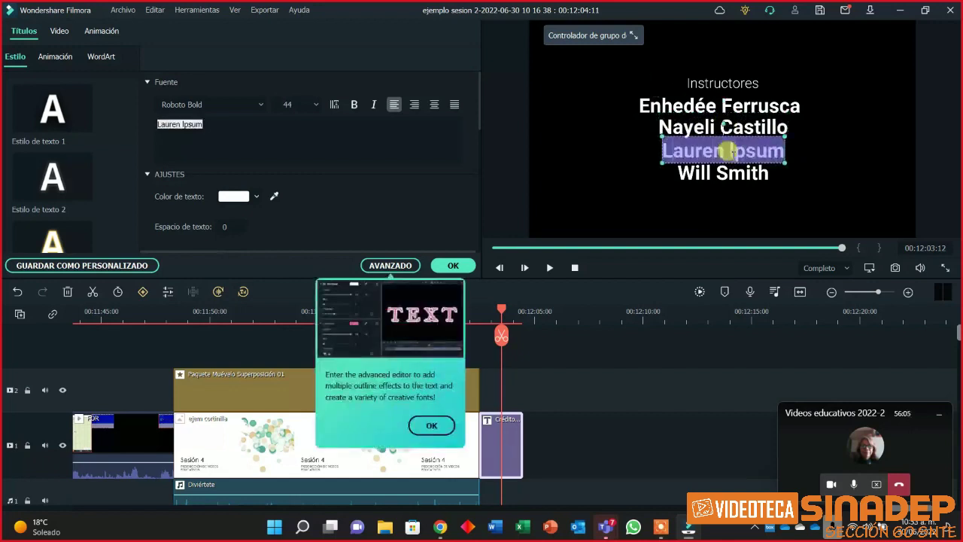
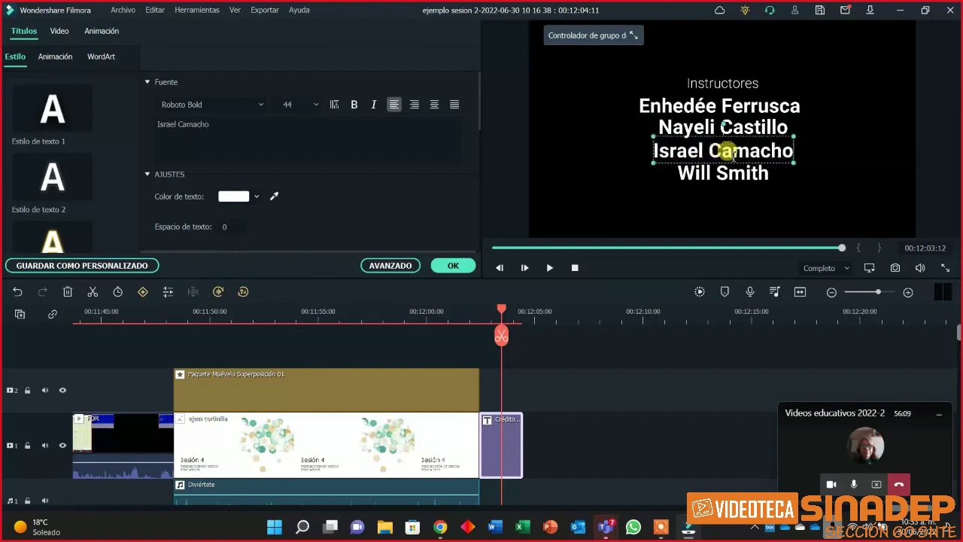
pyautogui.doubleClick(733, 172)
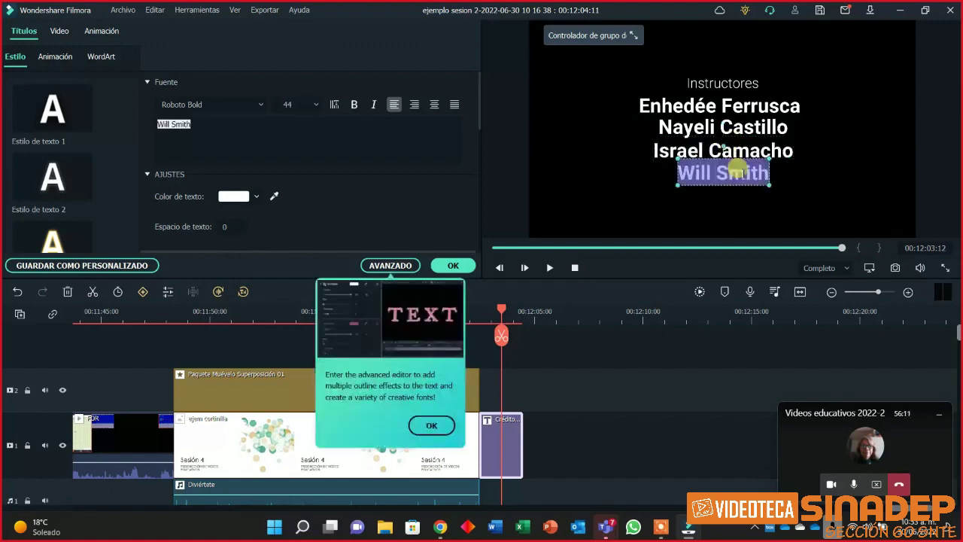
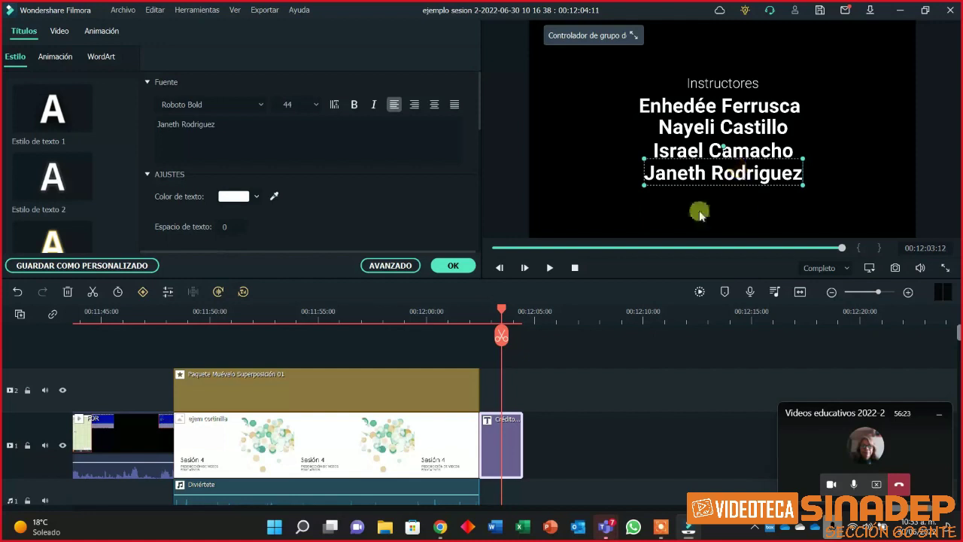
# - Play back the finished Instructores credits and confirm the title edits with OK
pyautogui.moveTo(491, 313); pyautogui.dragTo(477, 313)
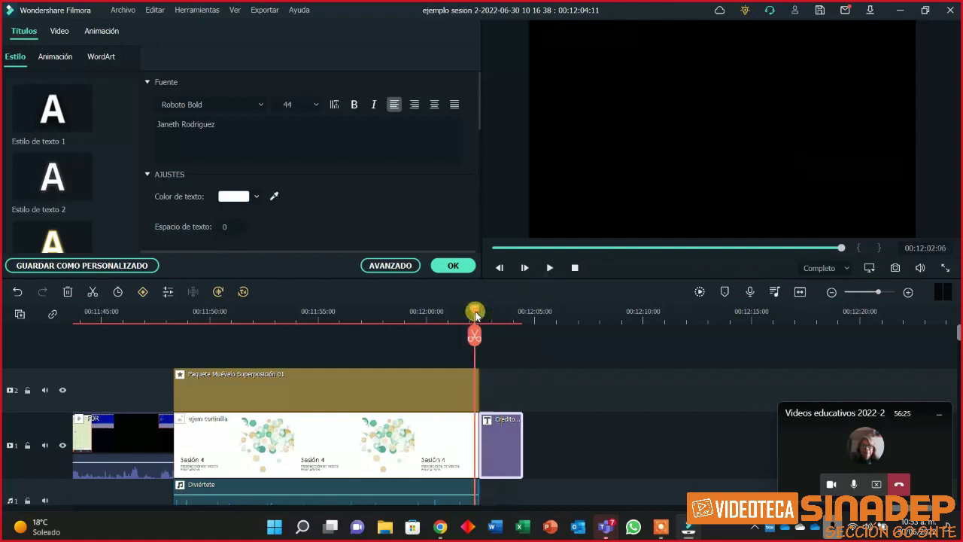
pyautogui.click(552, 268)
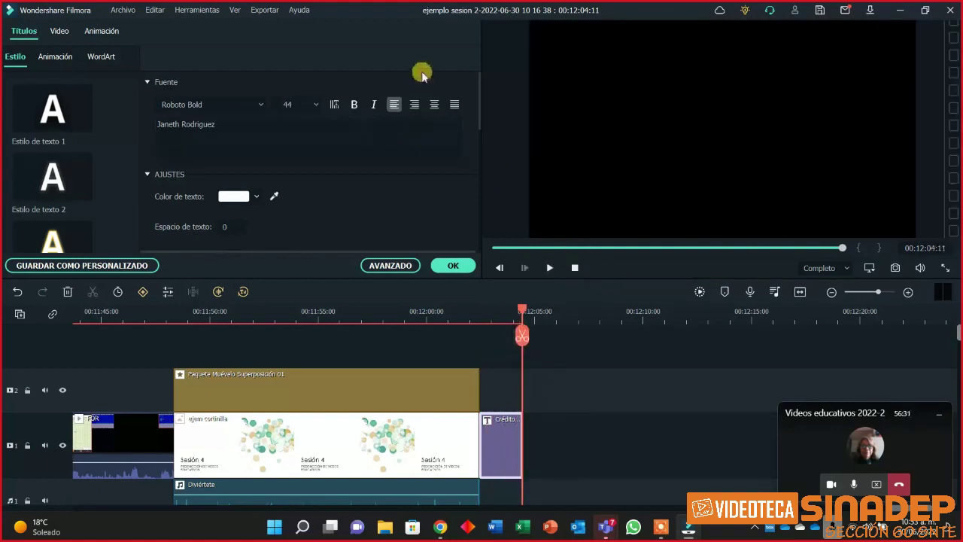
pyautogui.click(451, 266)
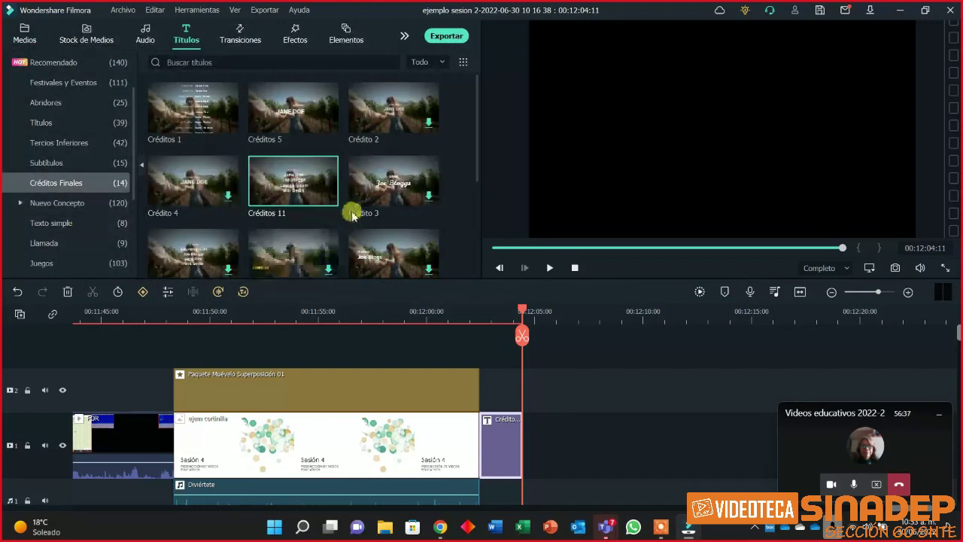
# - Place Créditos 4 on track 1 after Créditos 11 and scrub over its placeholder text
pyautogui.moveTo(209, 188); pyautogui.dragTo(544, 418)
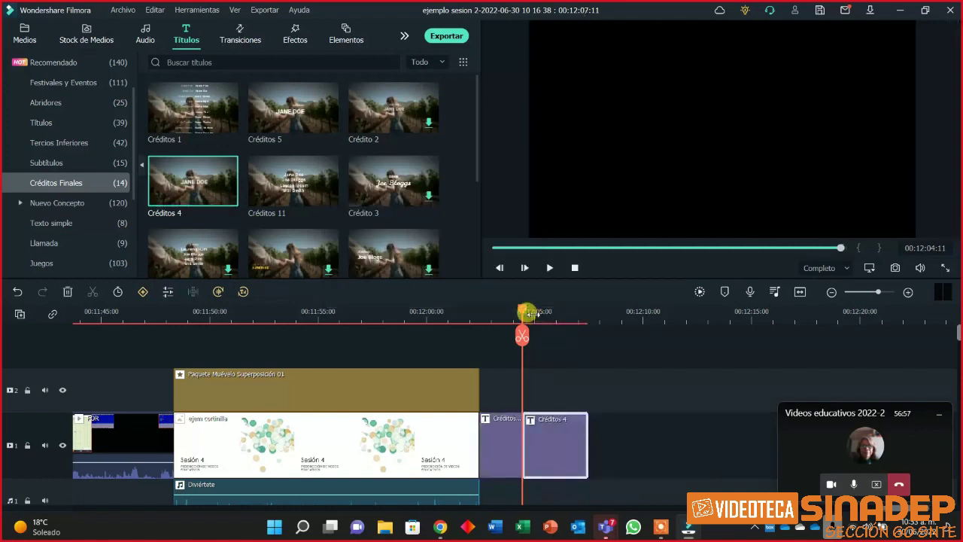
pyautogui.click(531, 314)
pyautogui.moveTo(531, 314); pyautogui.dragTo(571, 326)
# - Replace JANE DOE in Créditos 4 with 'Este material fue elaborado / con fines educativos', no period
pyautogui.doubleClick(720, 142)
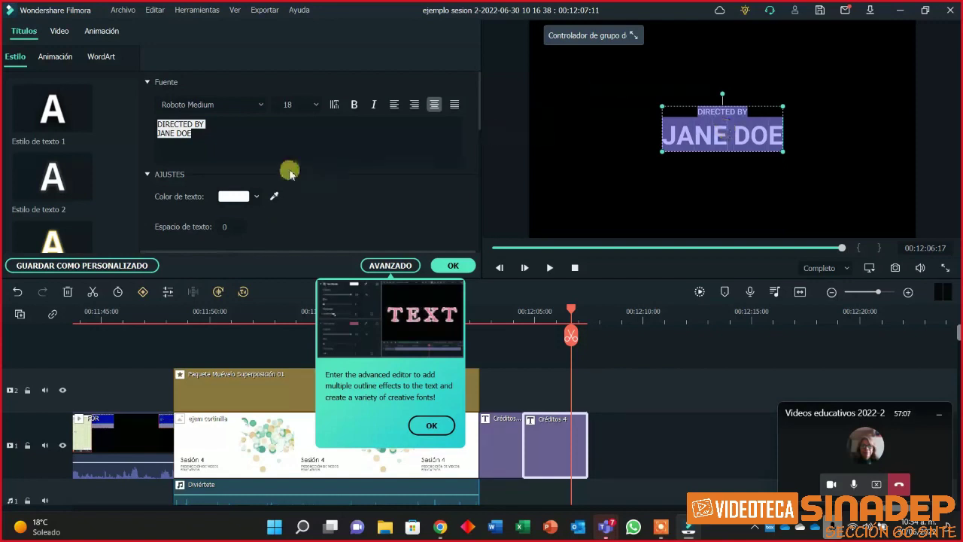
pyautogui.click(217, 136)
pyautogui.press('BackSpace')
pyautogui.press('BackSpace')
pyautogui.press('BackSpace')
pyautogui.press('BackSpace')
pyautogui.press('BackSpace')
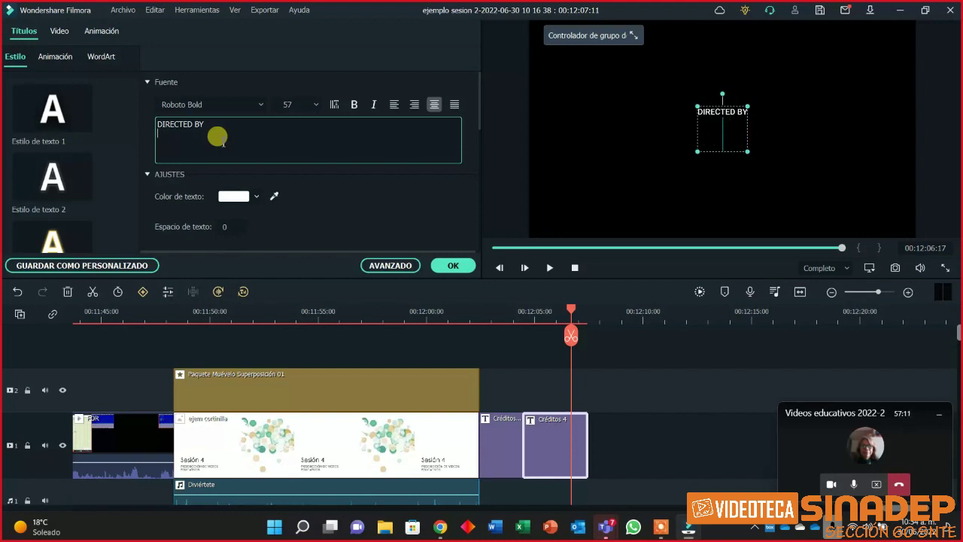
pyautogui.write('Este mater')
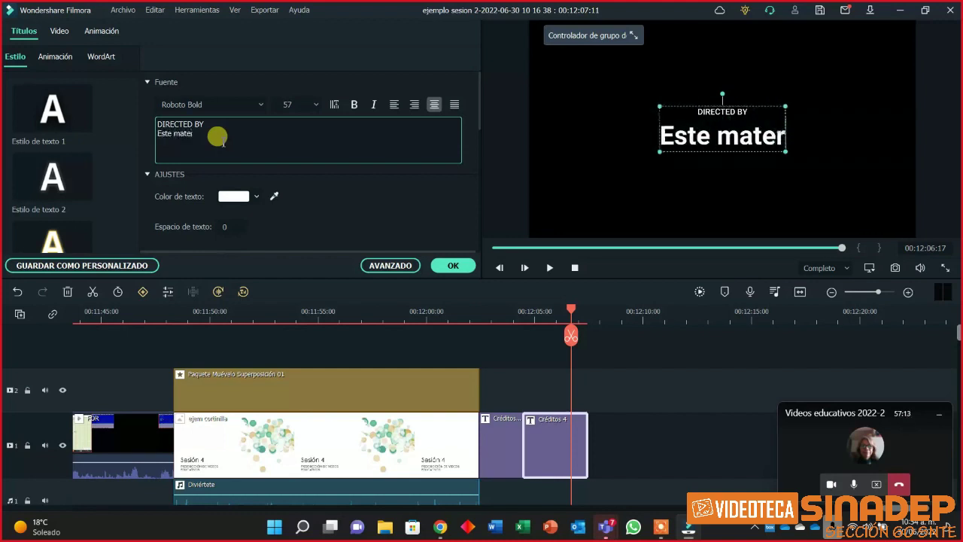
pyautogui.write('ial fue e')
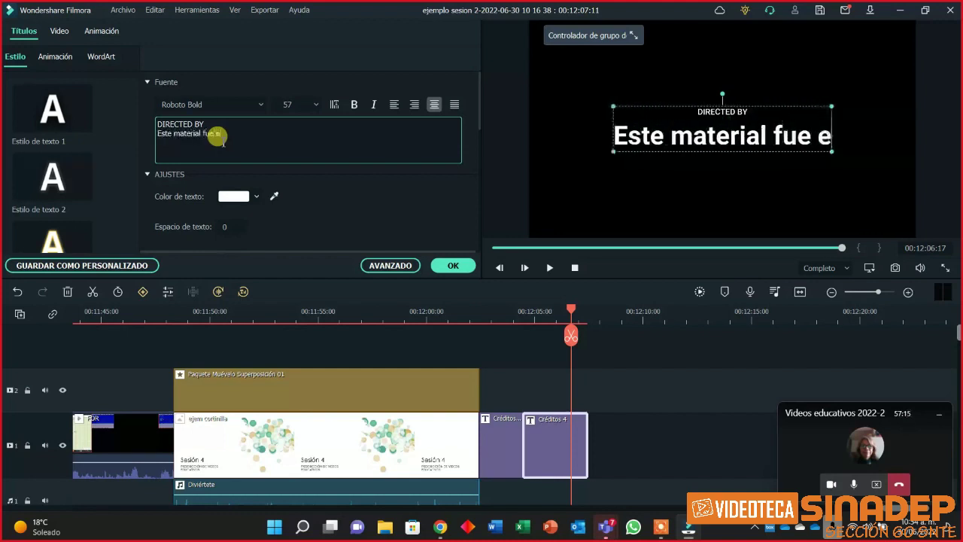
pyautogui.write('laborado')
pyautogui.press('Return')
pyautogui.write('con ')
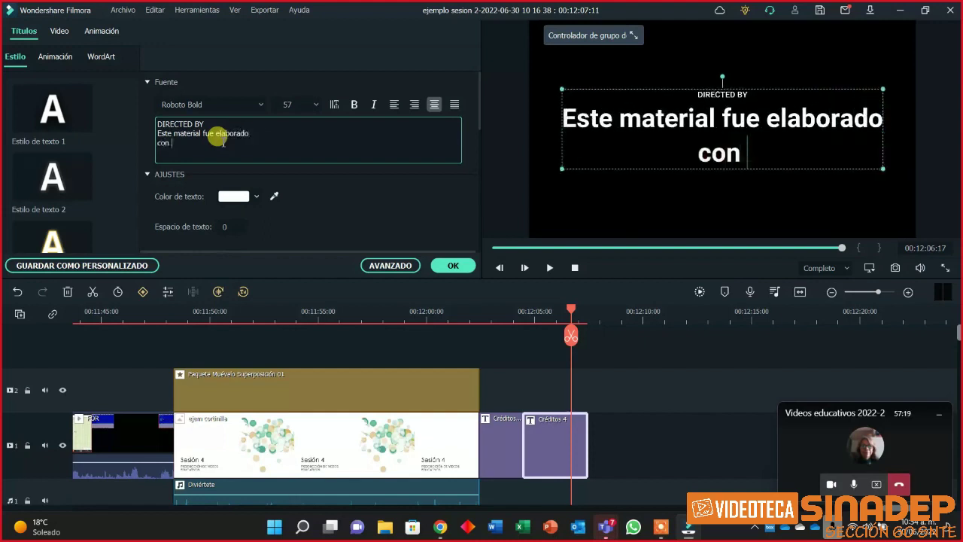
pyautogui.write('fines educativos.')
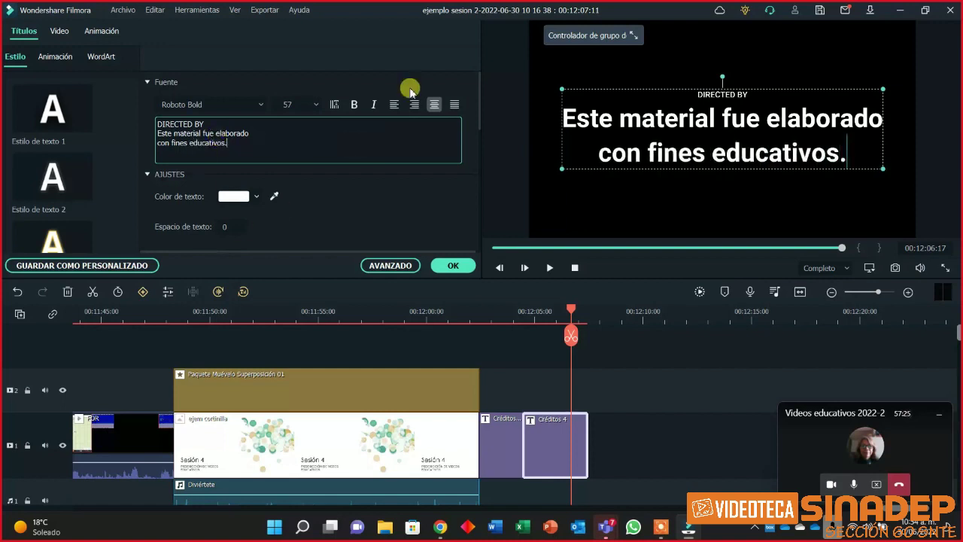
pyautogui.press('BackSpace')
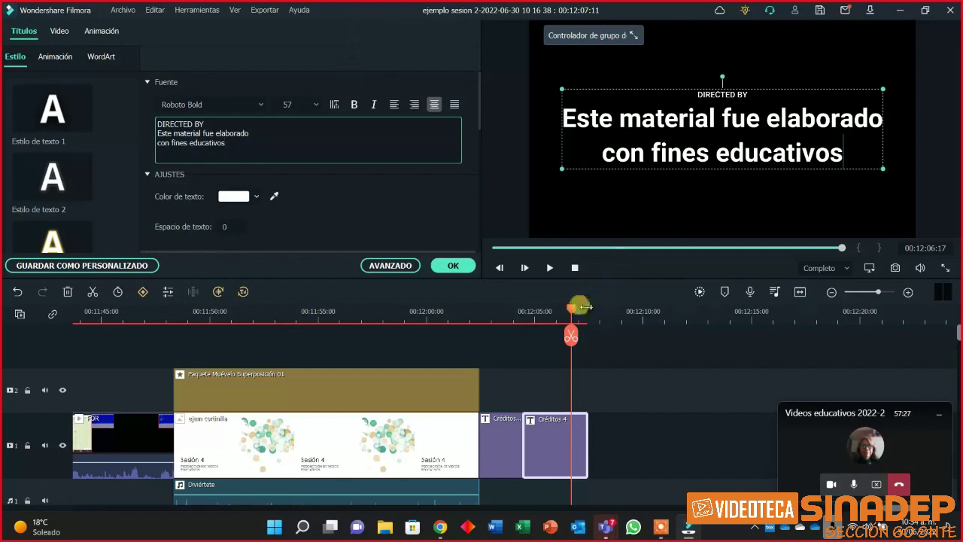
pyautogui.moveTo(572, 316); pyautogui.dragTo(509, 322)
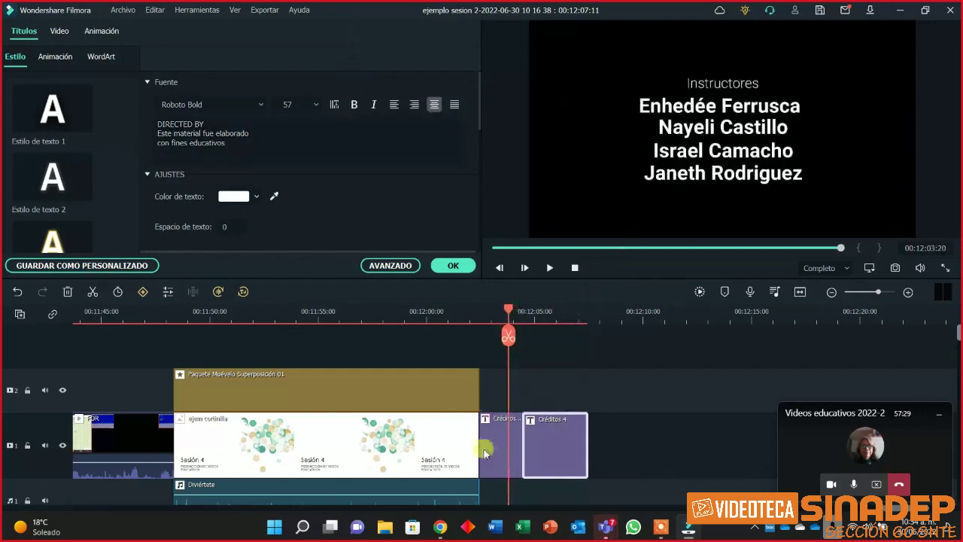
# - Extend the Créditos 11 clip's right edge and play back both closing titles
pyautogui.click(497, 452)
pyautogui.moveTo(522, 445); pyautogui.dragTo(569, 446)
pyautogui.moveTo(507, 308); pyautogui.dragTo(477, 318)
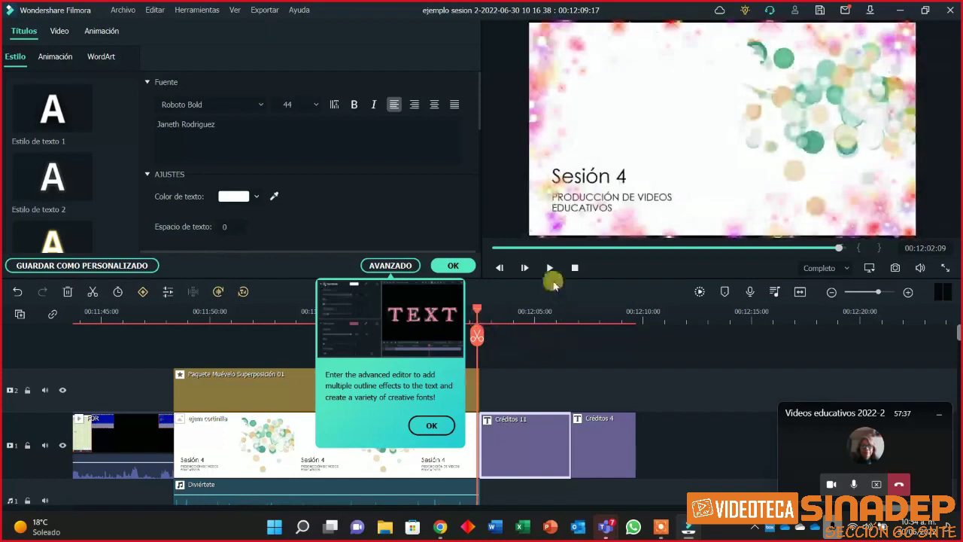
pyautogui.click(549, 268)
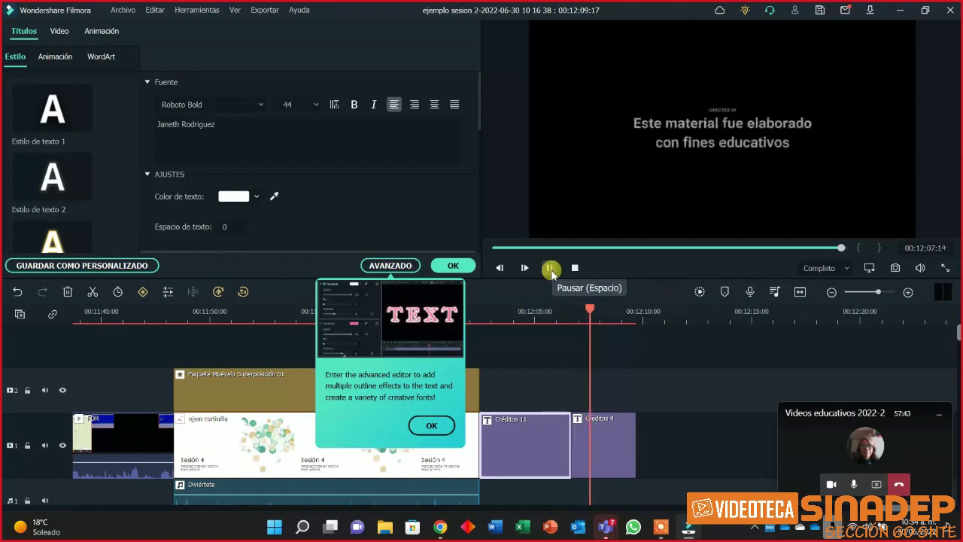
pyautogui.click(550, 268)
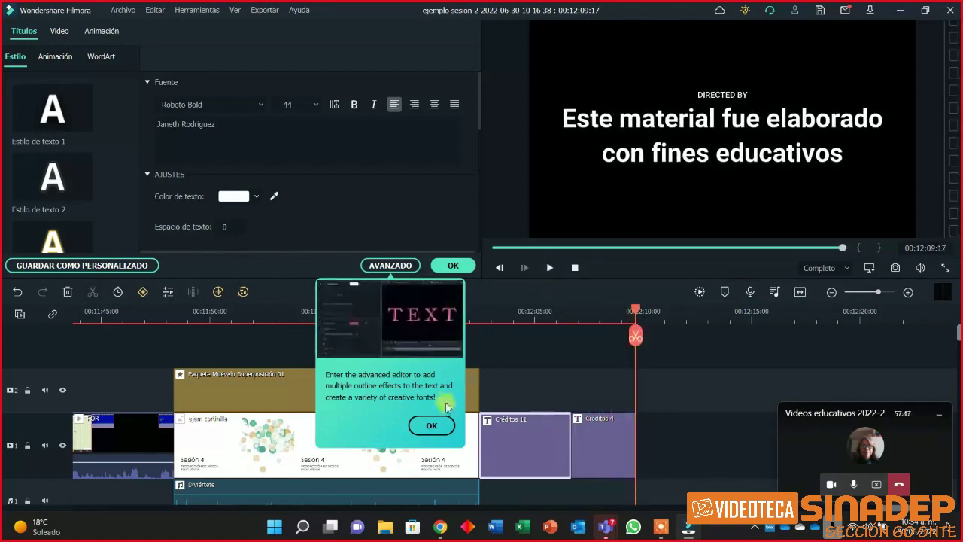
# - Dismiss the advanced editor tip and move Créditos 11 and Créditos 4 up to track 2
pyautogui.click(432, 426)
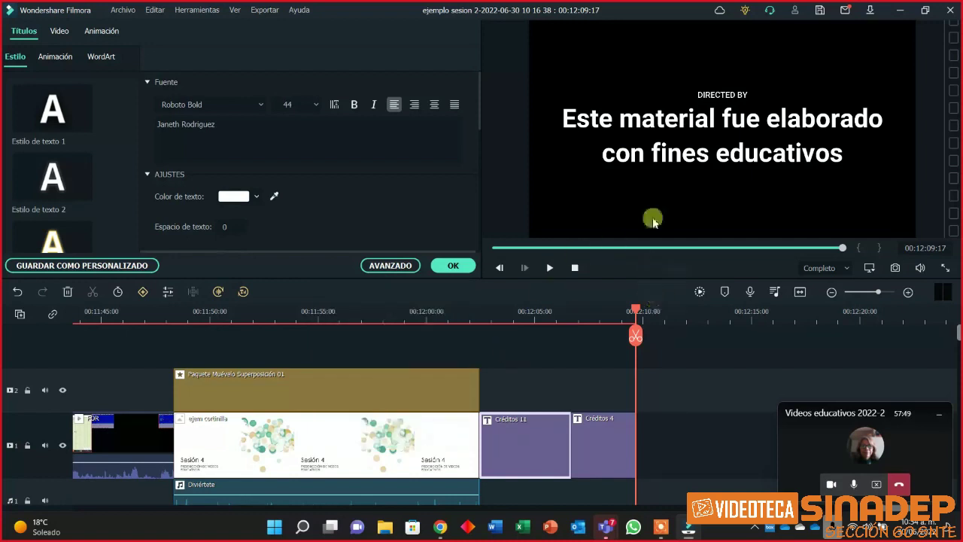
pyautogui.moveTo(537, 448); pyautogui.dragTo(527, 404)
pyautogui.moveTo(600, 446); pyautogui.dragTo(585, 404)
# - Return Créditos 11 and Créditos 4 to track 1, placed consecutively after the Sesión 4 clip
pyautogui.click(554, 444)
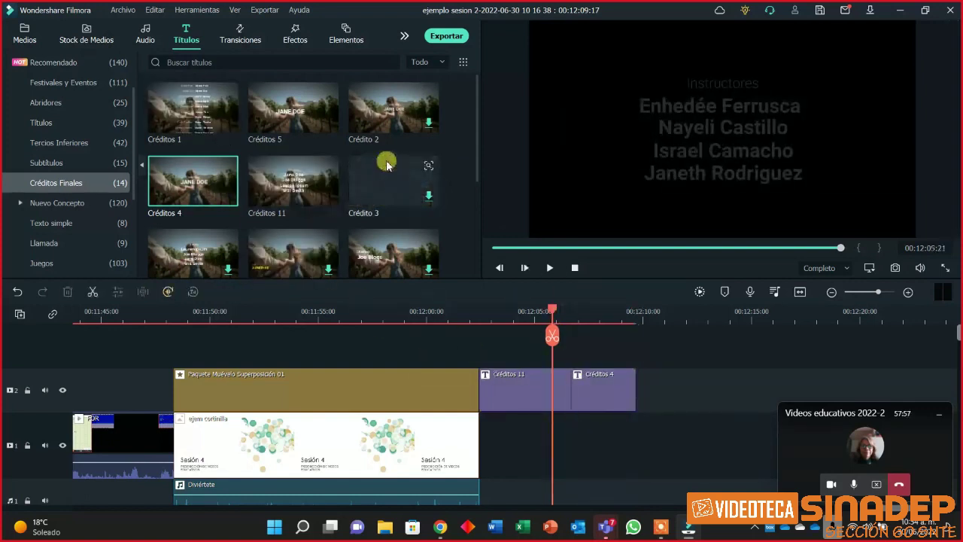
pyautogui.moveTo(525, 397); pyautogui.dragTo(524, 432)
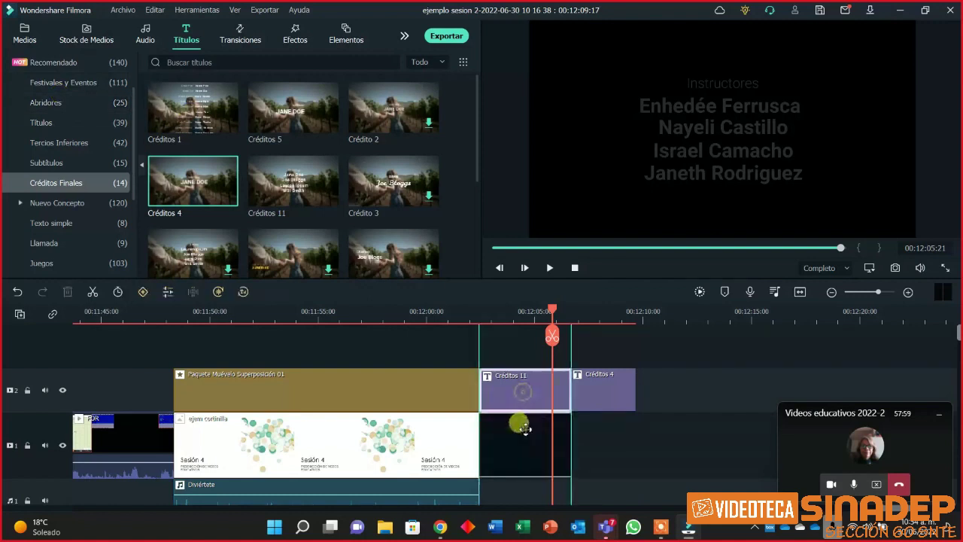
pyautogui.moveTo(605, 398); pyautogui.dragTo(607, 440)
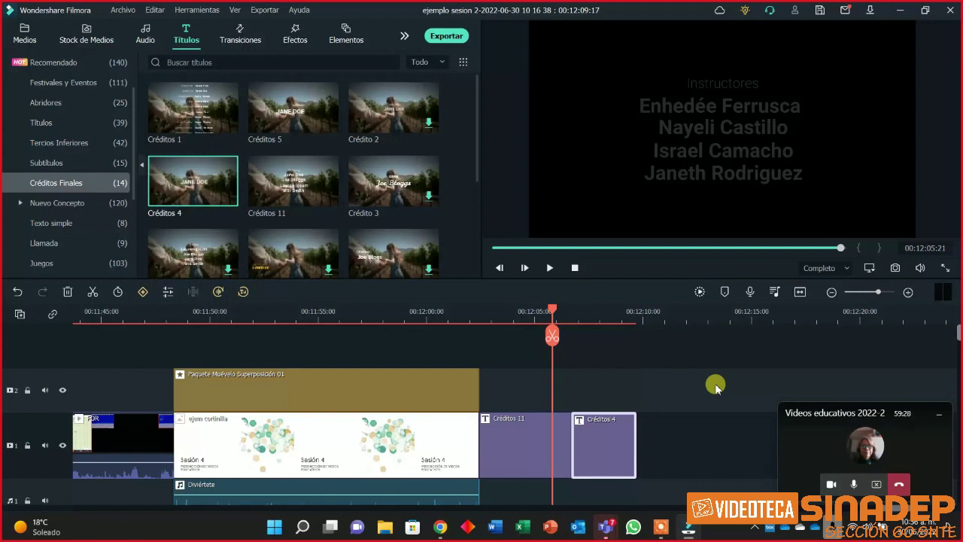
pyautogui.press('XF86AudioRaiseVolume')
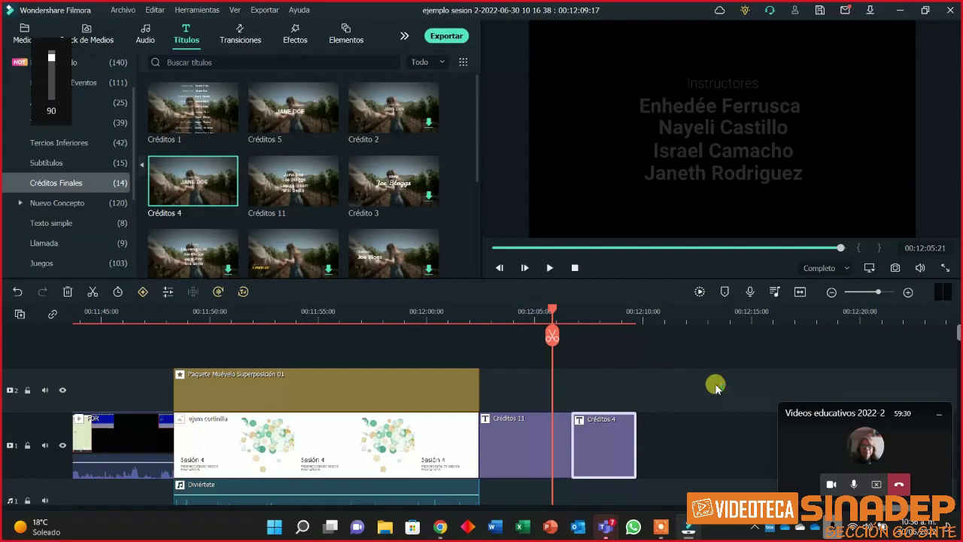